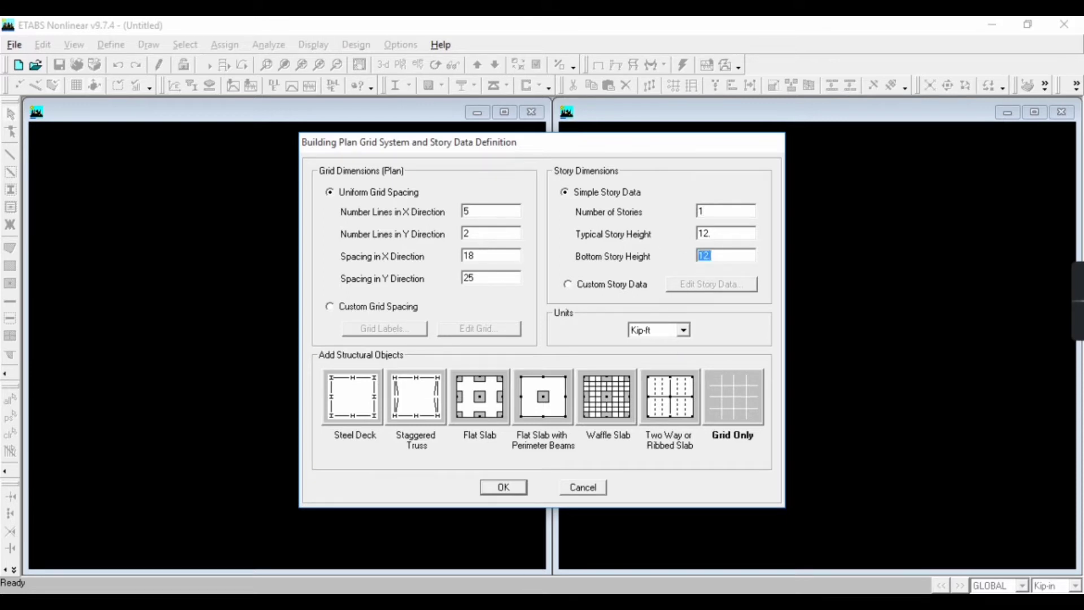
Step: Open the ETABs Manual PDF and find the concrete bridge portal example's properties, loading, frame figure and grid procedure
mouse_move(524, 601)
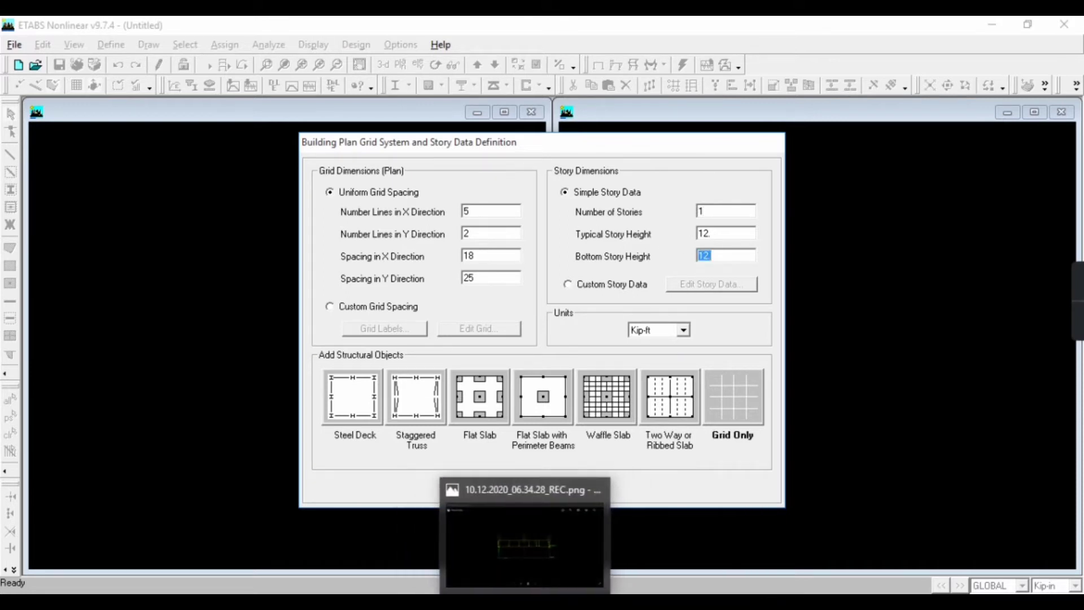
left_click(561, 601)
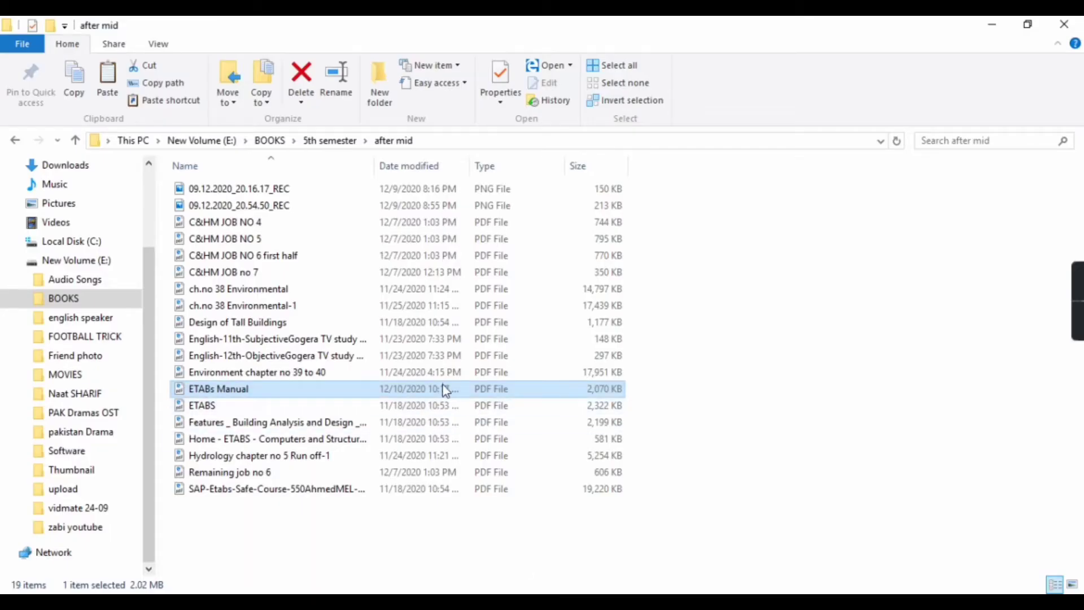
double_click(442, 385)
scroll(507, 372, "down", 20)
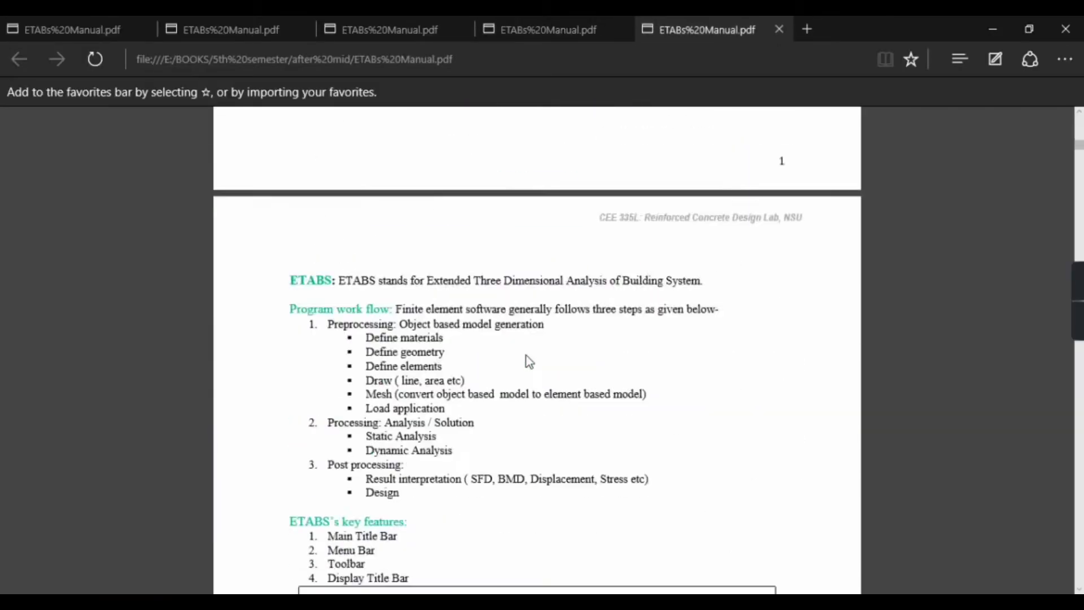
scroll(533, 347, "down", 20)
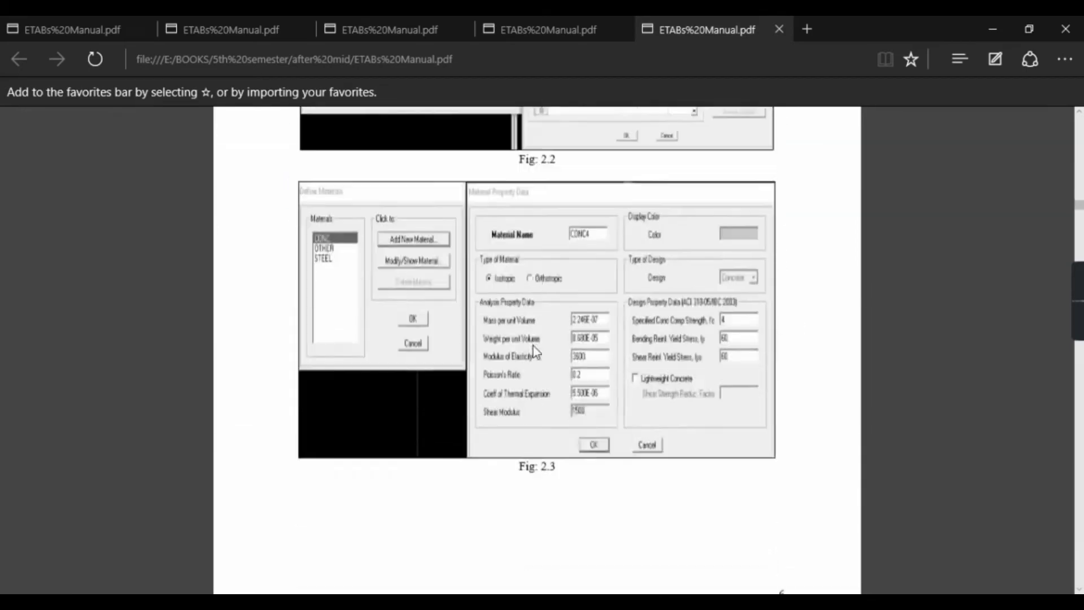
scroll(529, 373, "down", 20)
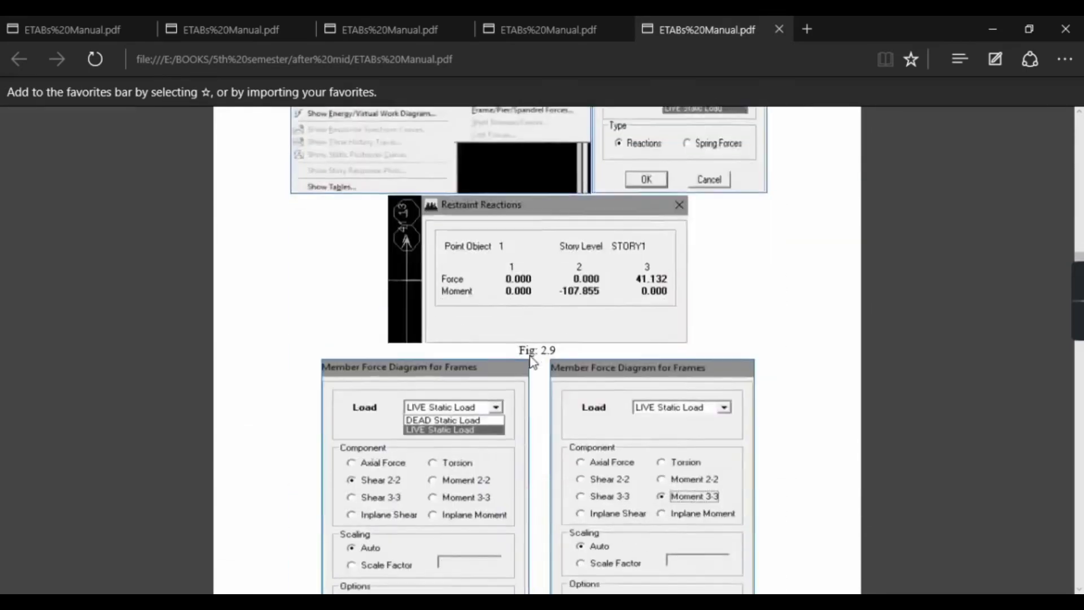
scroll(528, 361, "down", 20)
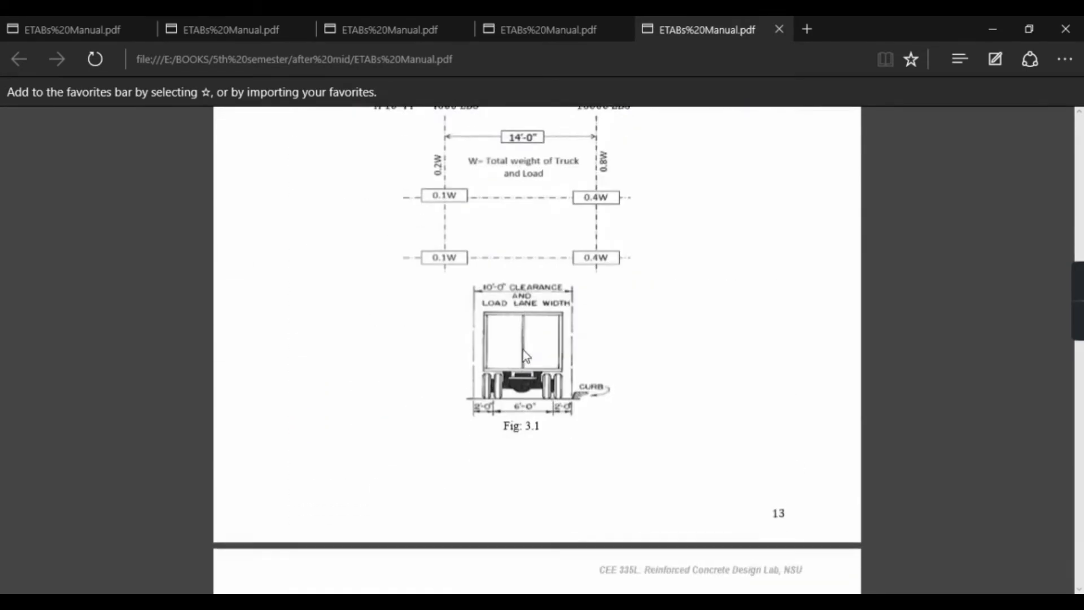
scroll(523, 347, "down", 20)
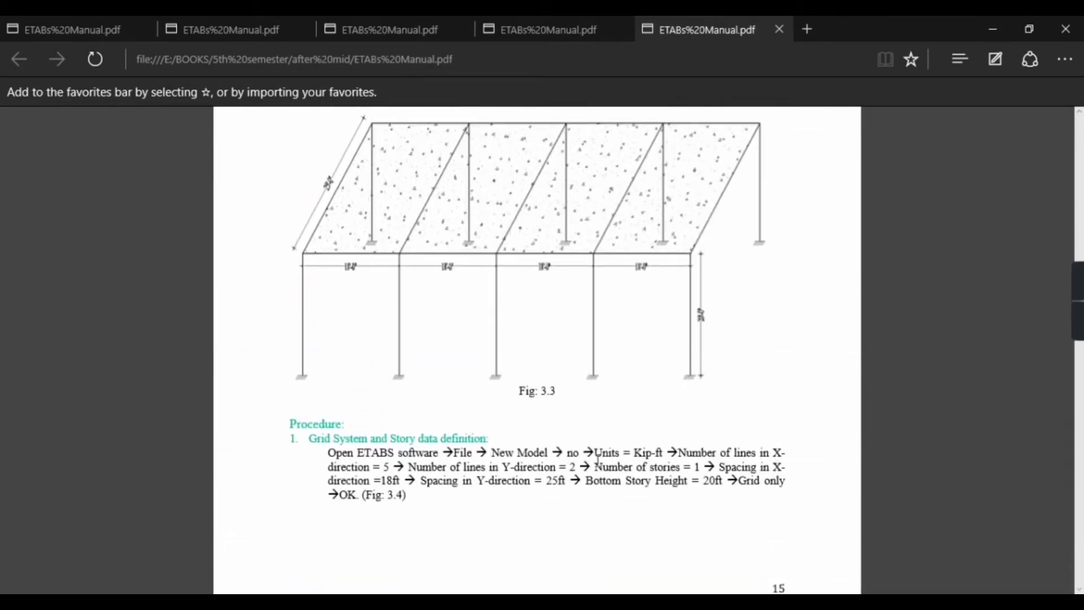
scroll(547, 486, "up", 4)
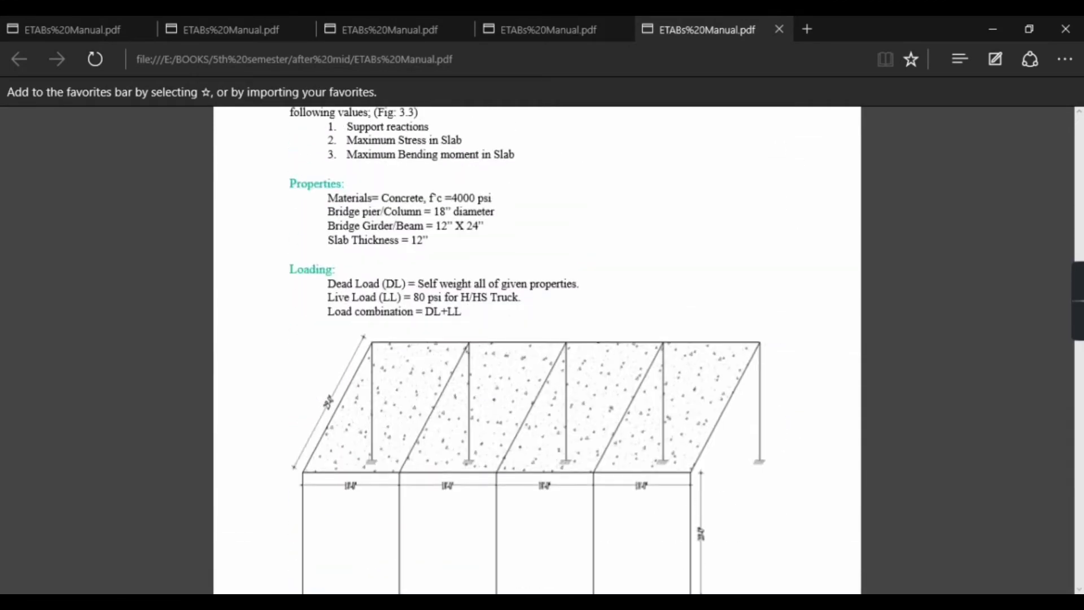
Step: Return to ETABS, set the bottom story height to 20 ft, and create the model with the Grid Only option
mouse_move(486, 602)
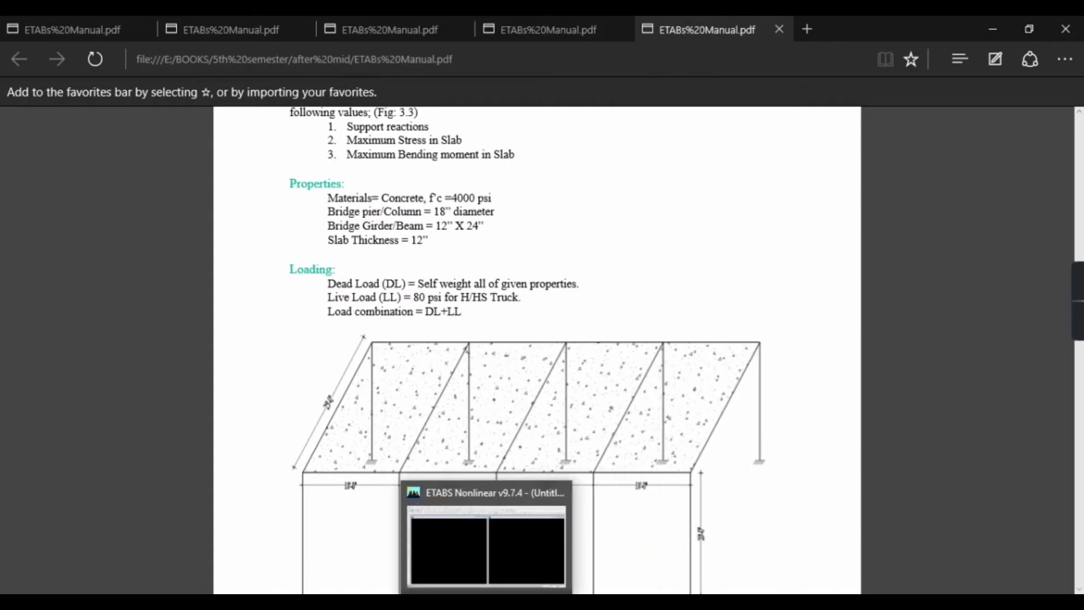
left_click(486, 545)
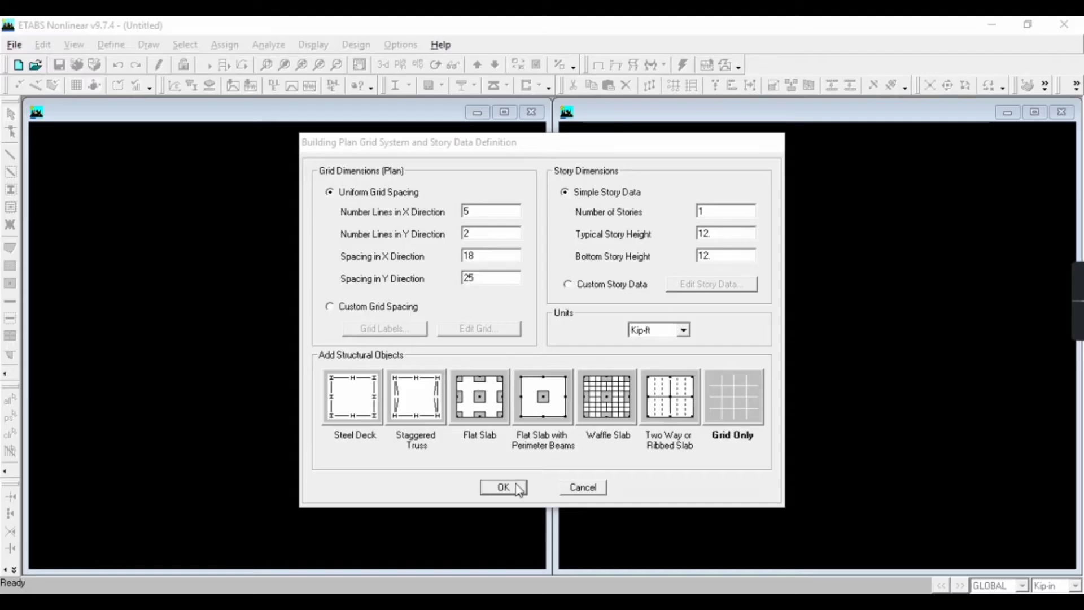
left_click(740, 259)
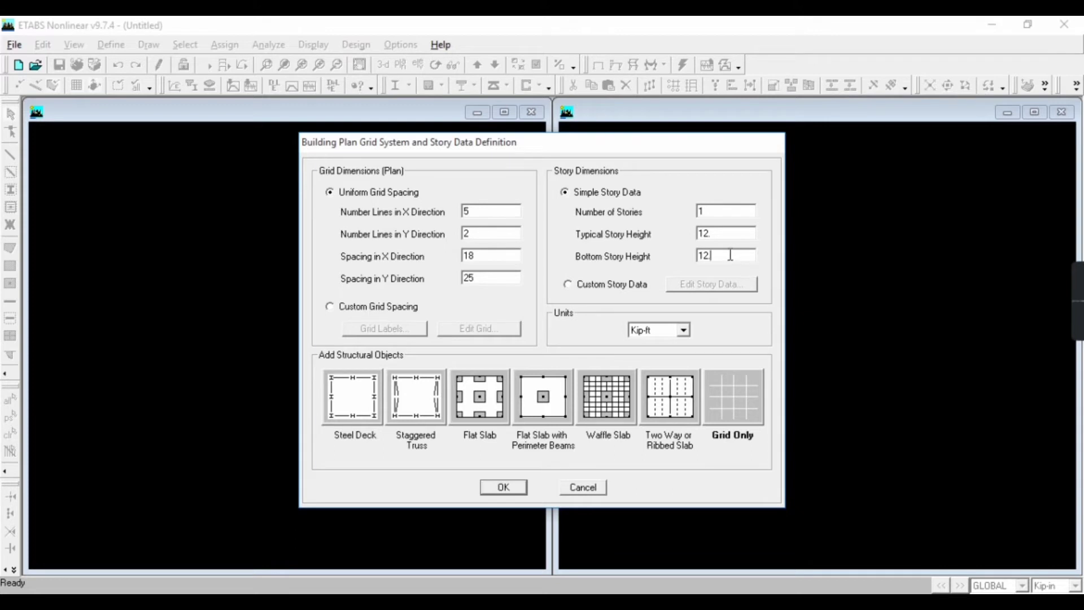
left_click_drag(730, 255, 638, 269)
type("20")
left_click(705, 423)
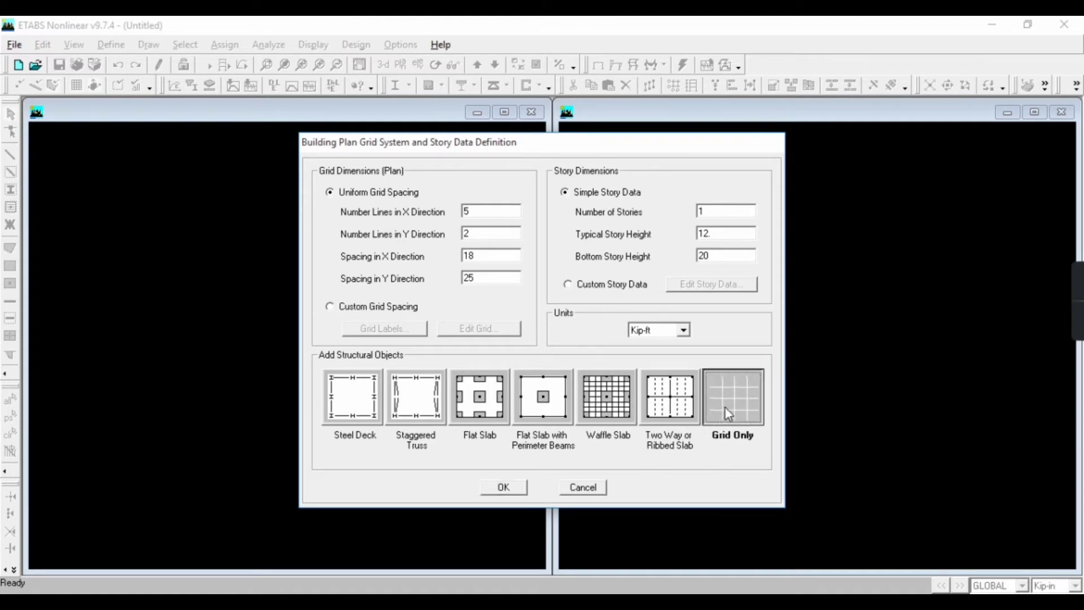
left_click(502, 489)
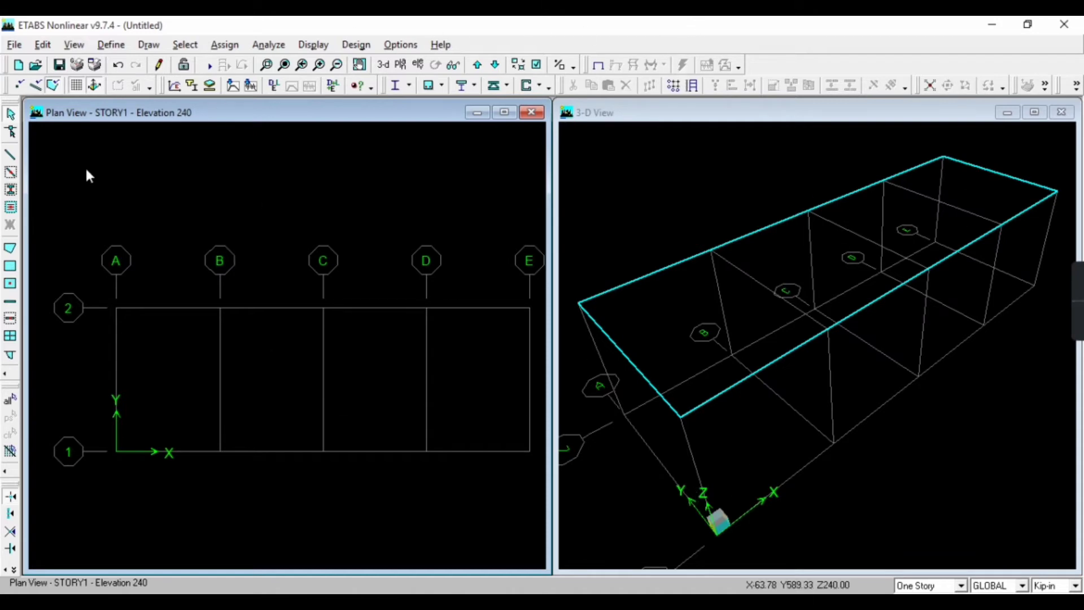
Step: Define a new material named CONC4, keeping its default concrete properties
left_click(111, 45)
left_click(154, 63)
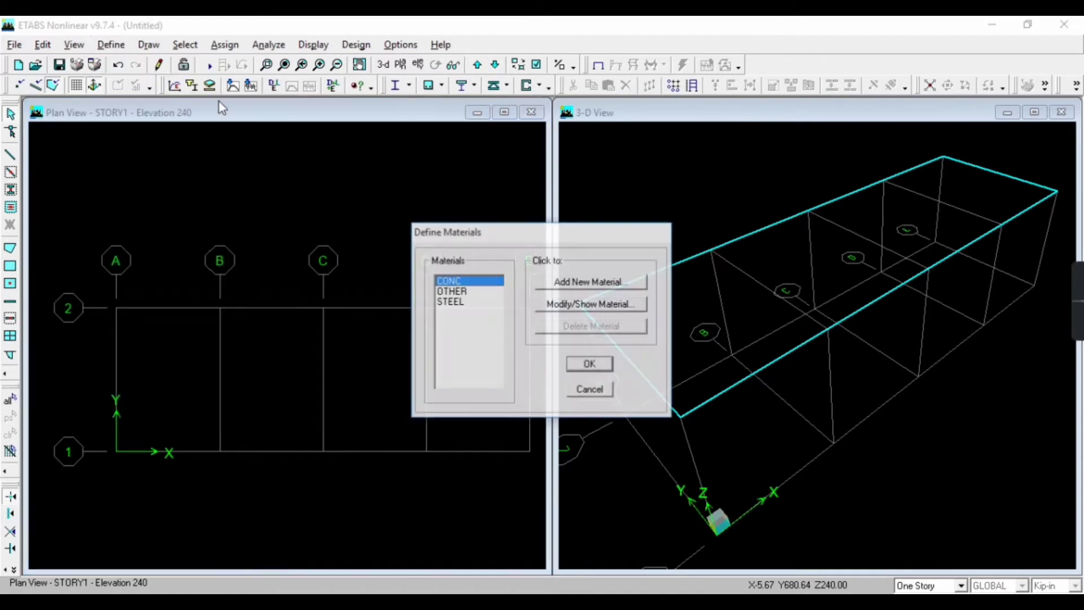
left_click(610, 282)
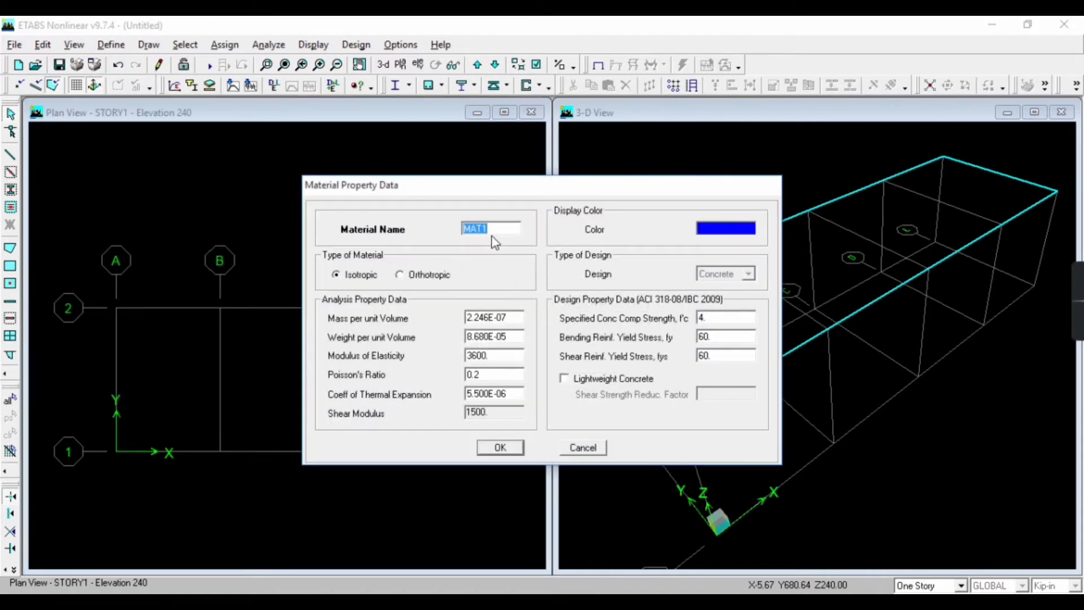
type("CONC4")
left_click(489, 451)
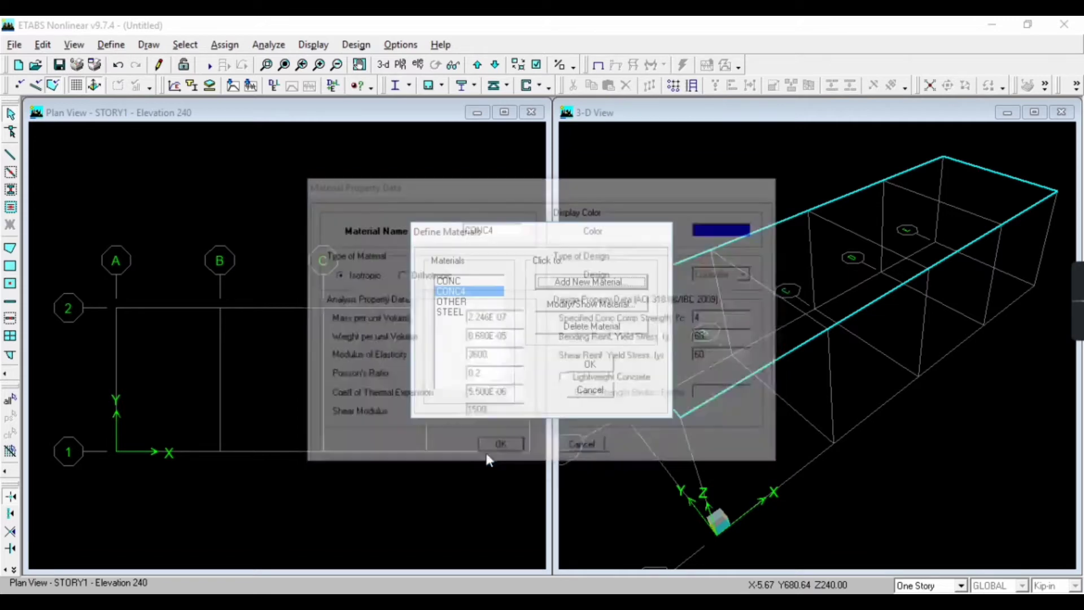
left_click(585, 368)
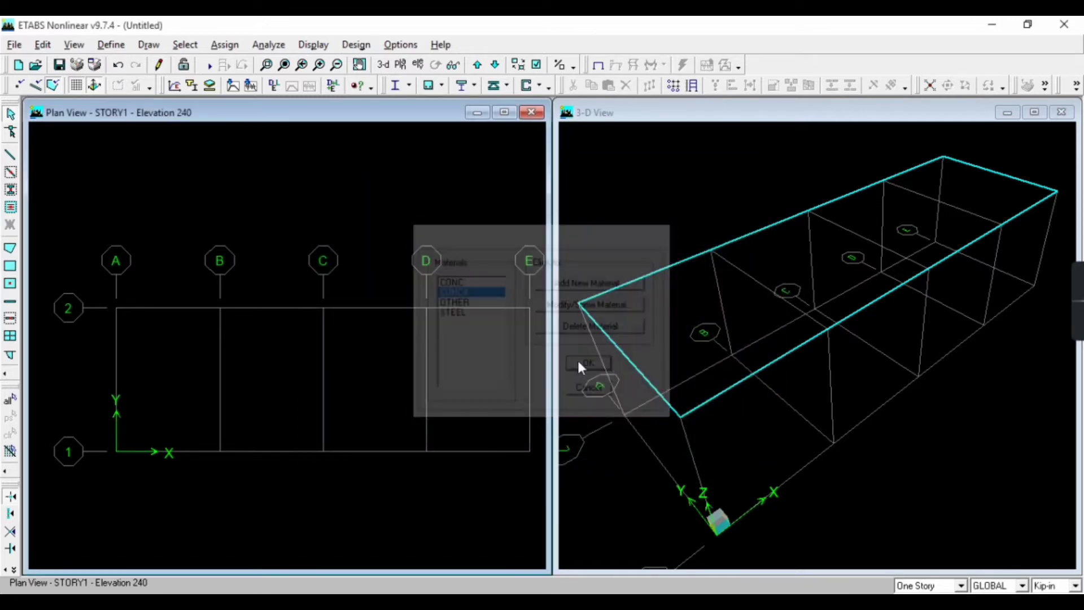
Step: Add a rectangular frame section named BEAM and assign it the CONC4 material
left_click(106, 45)
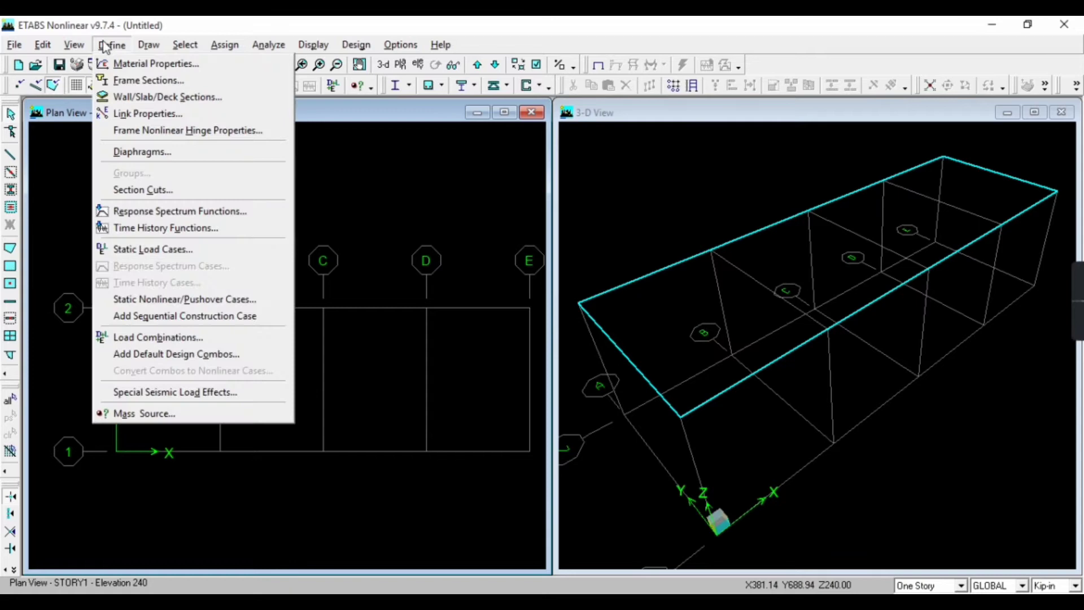
left_click(149, 81)
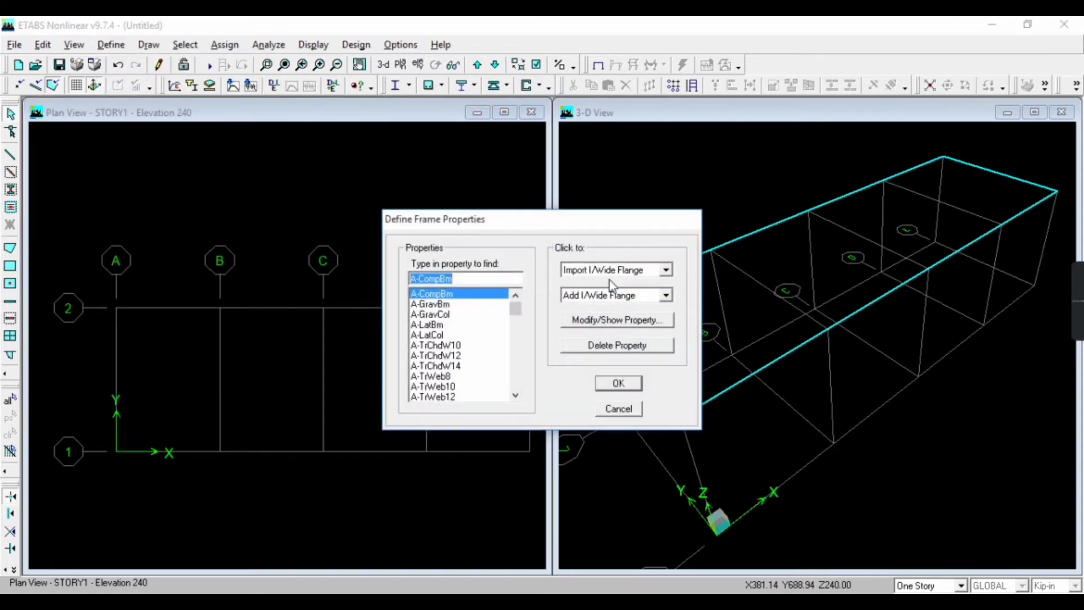
left_click(666, 295)
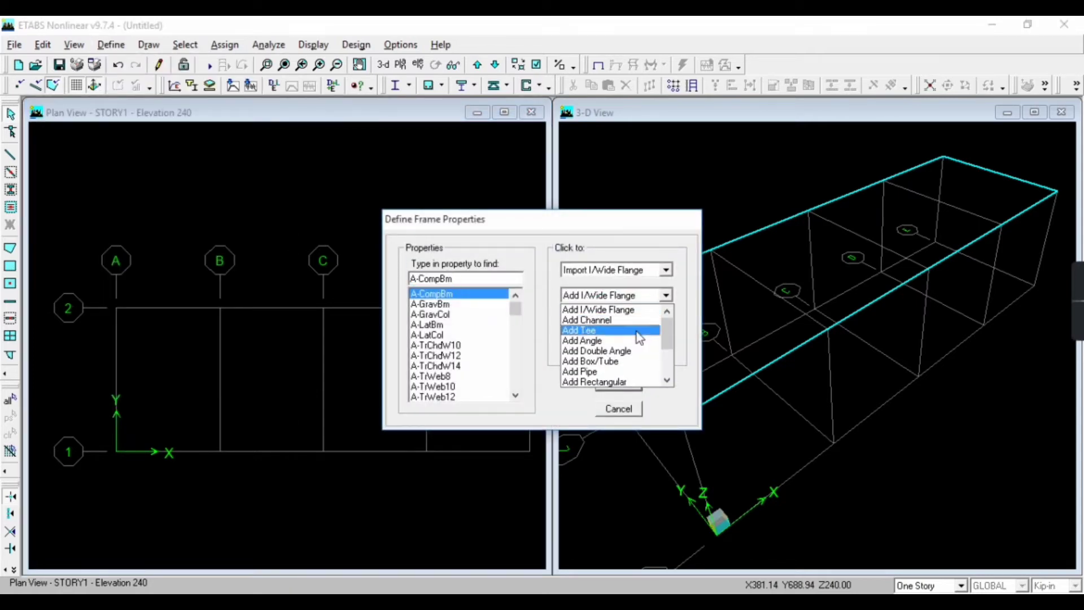
scroll(621, 345, "down", 2)
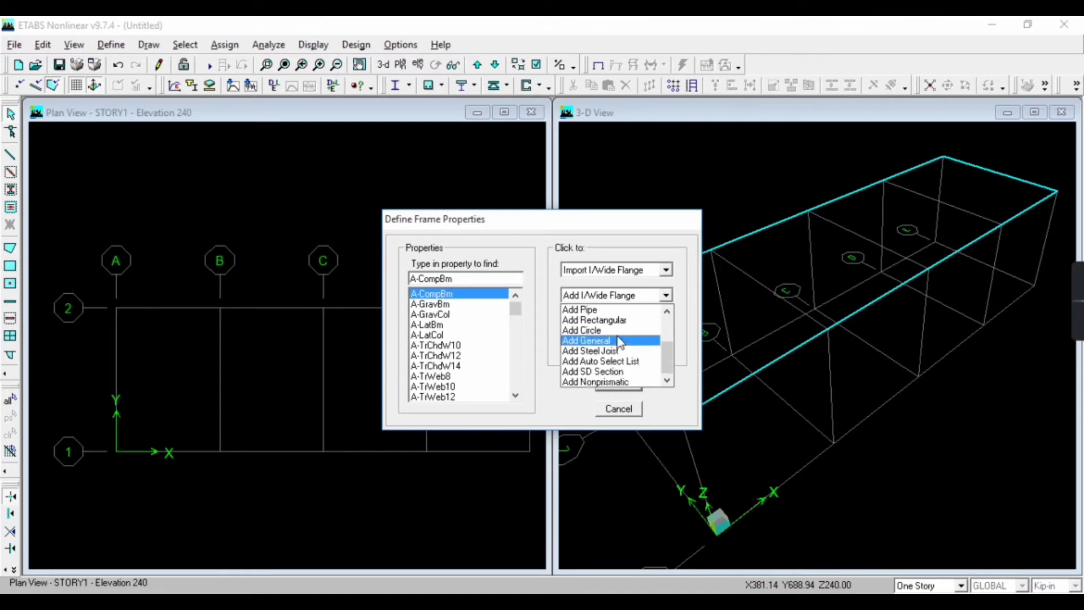
scroll(619, 338, "up", 1)
scroll(619, 340, "up", 1)
left_click(613, 380)
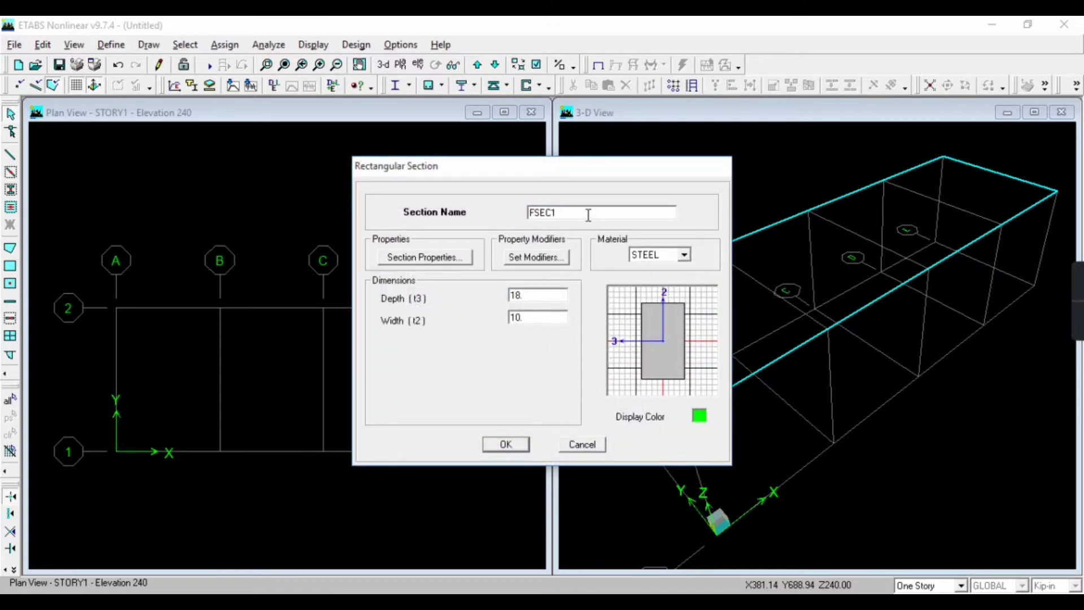
type("BEAM")
left_click(683, 255)
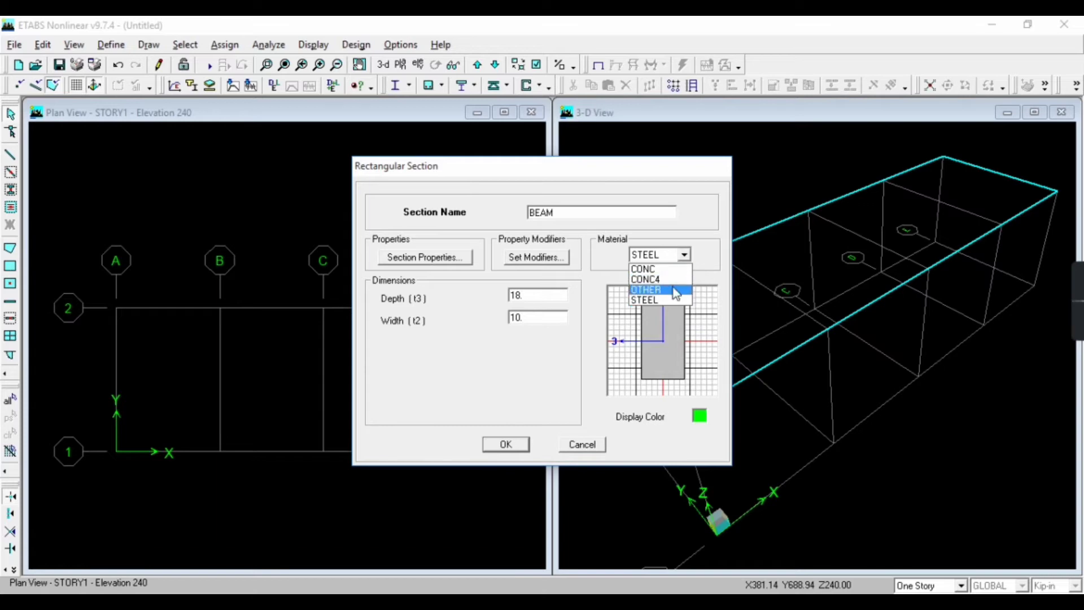
left_click(673, 279)
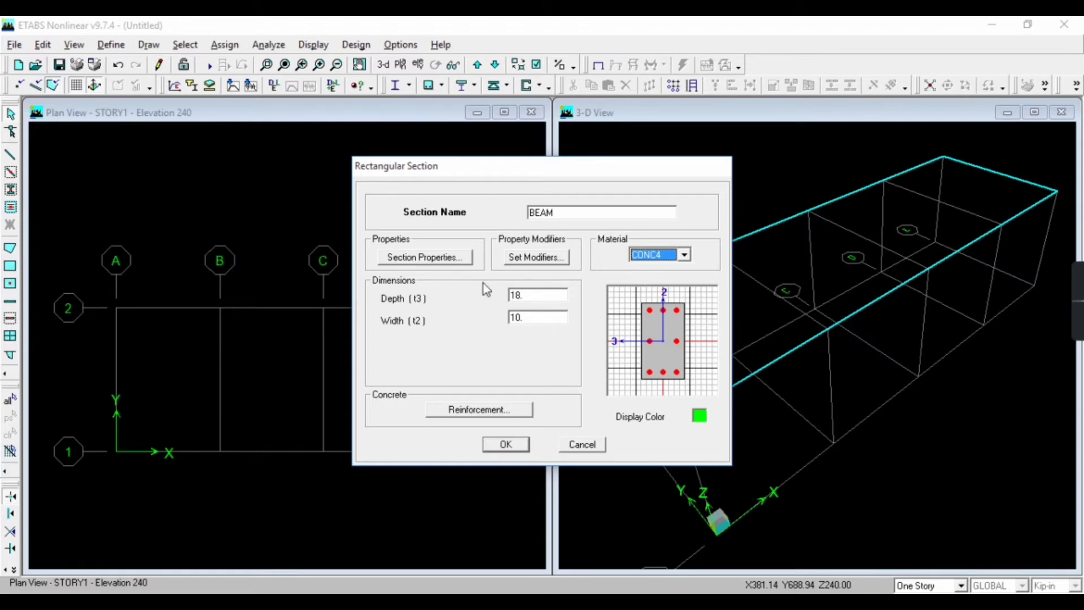
Step: Set the reinforcement design type of the BEAM section to Beam
left_click(497, 410)
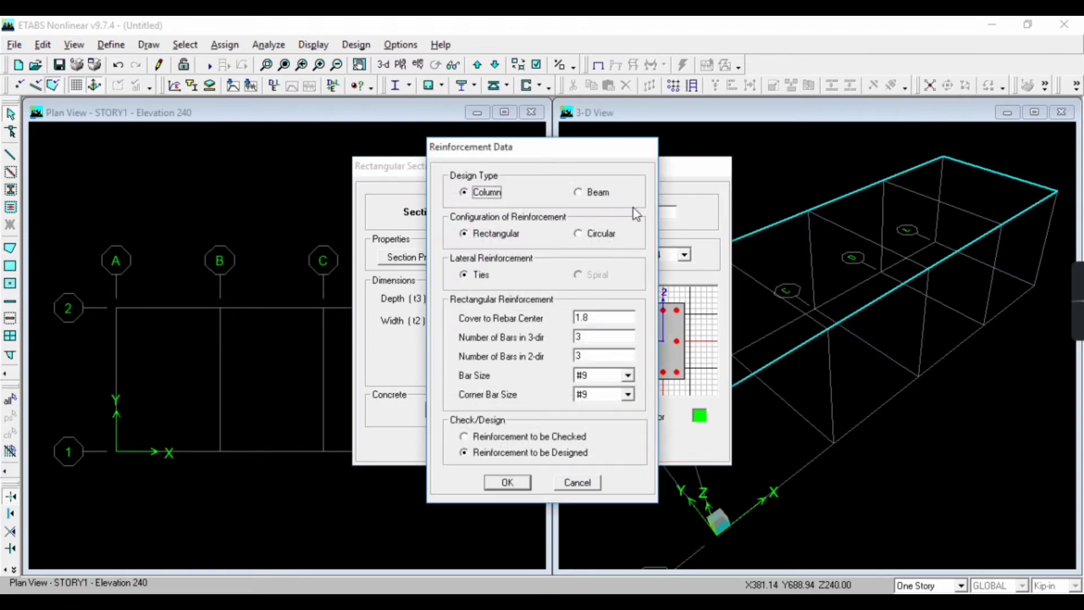
left_click(577, 192)
left_click(504, 484)
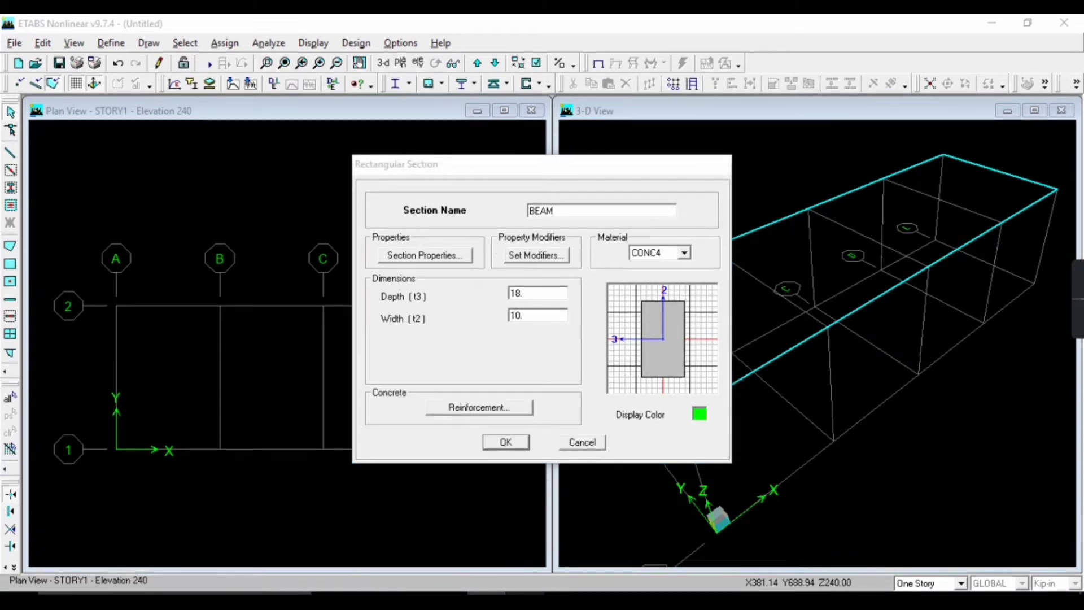
Step: Check the girder size in the ETABs manual, and set the BEAM section's depth to 24 and width to 12 in ETABS
left_click(409, 593)
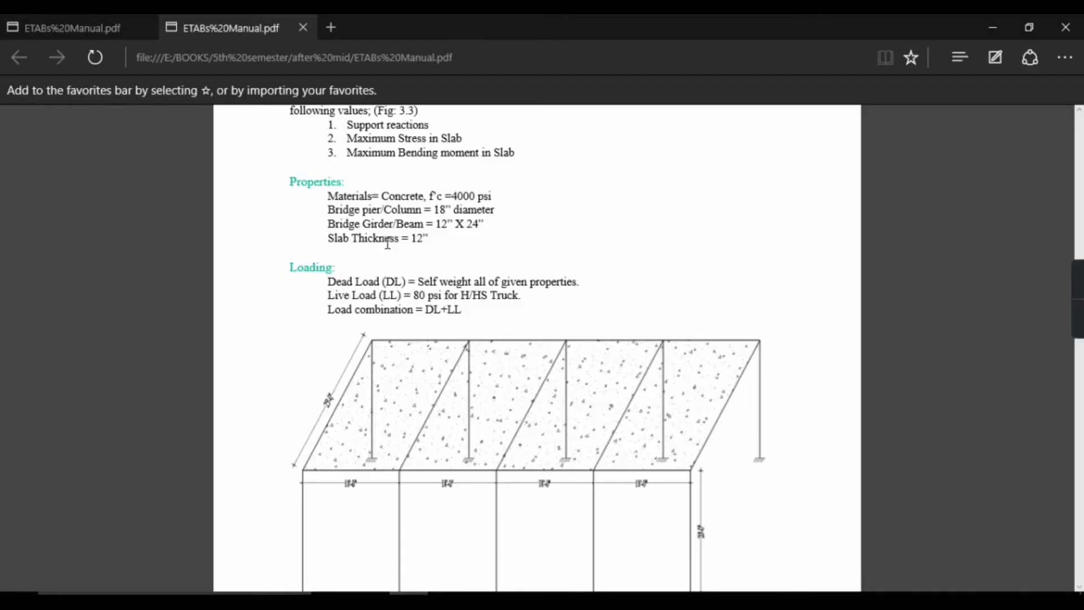
scroll(388, 244, "up", 2)
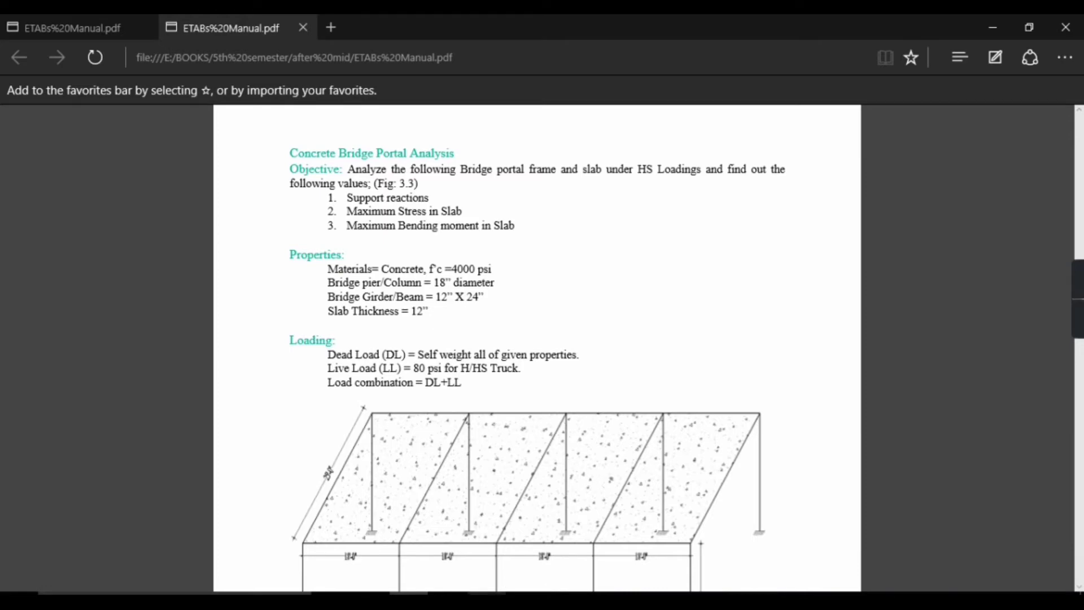
left_click(486, 596)
left_click(543, 296)
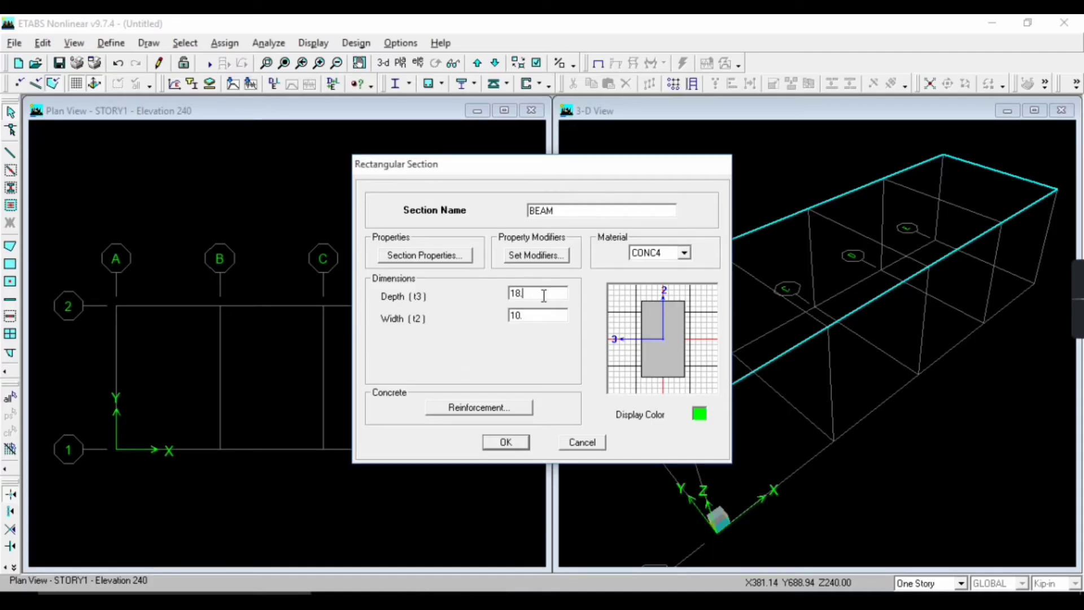
left_click_drag(543, 295, 524, 315)
type("2")
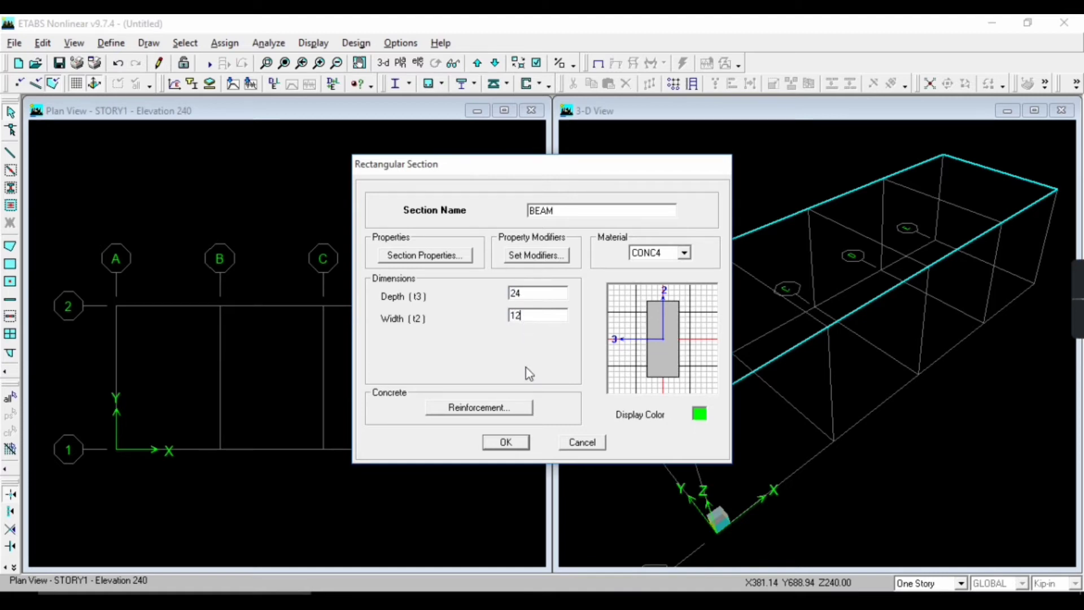
Step: Review the BEAM section's reinforcement data and accept the section definition
left_click(513, 409)
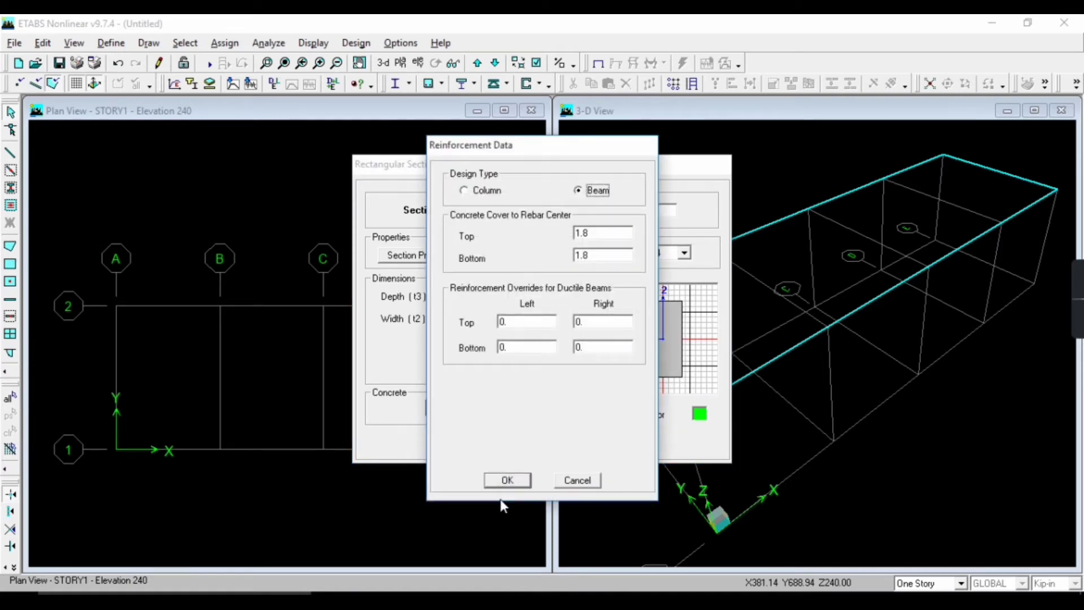
left_click(506, 479)
left_click(501, 446)
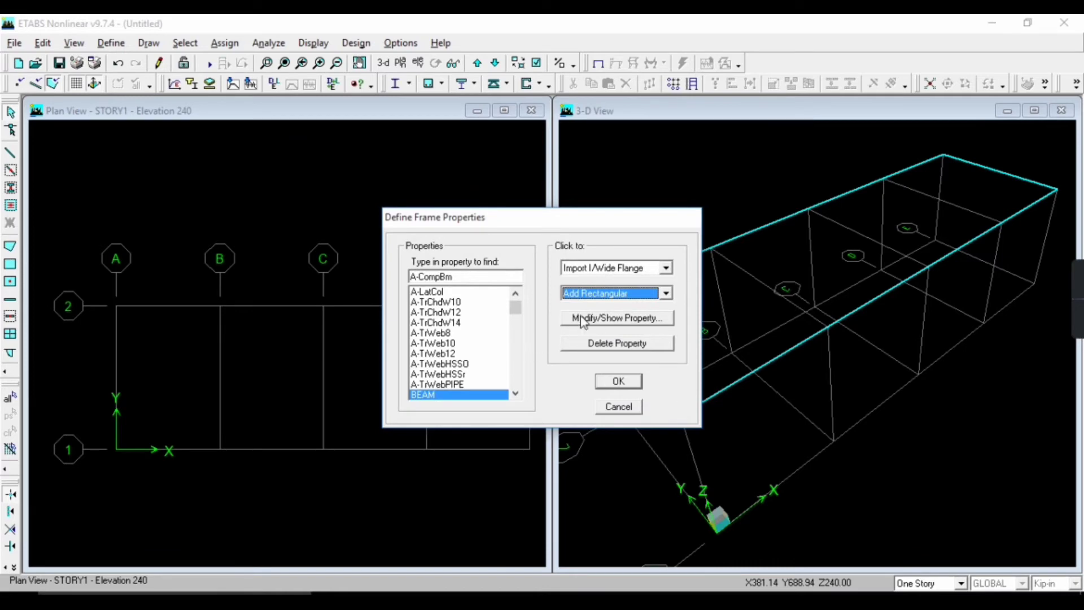
Step: Add a circular frame section named PIER and assign it the CONC4 material
left_click(652, 293)
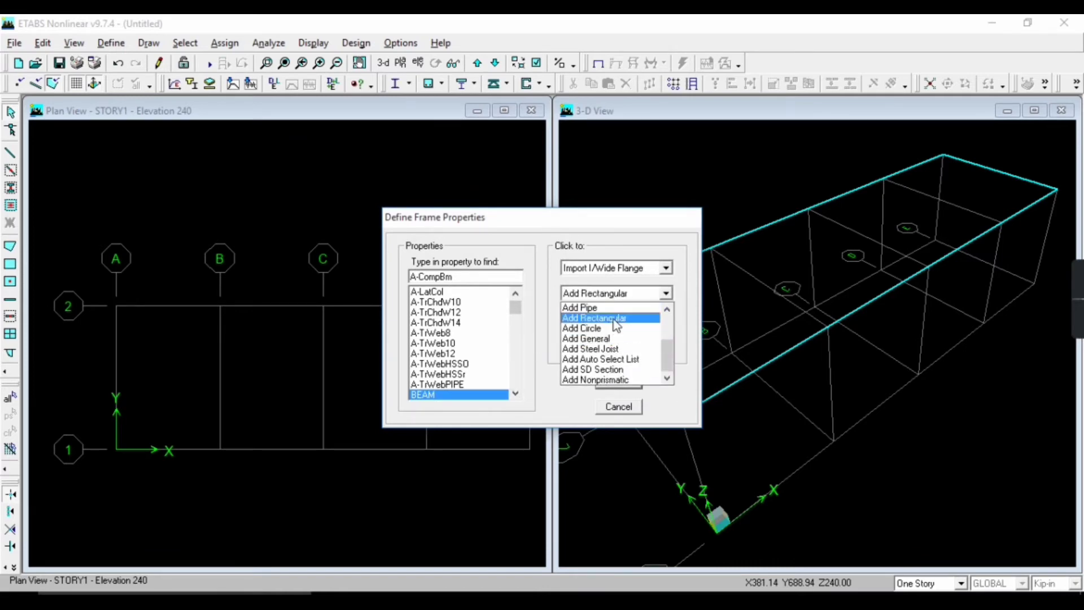
scroll(616, 318, "up", 1)
scroll(615, 319, "up", 3)
scroll(612, 322, "down", 4)
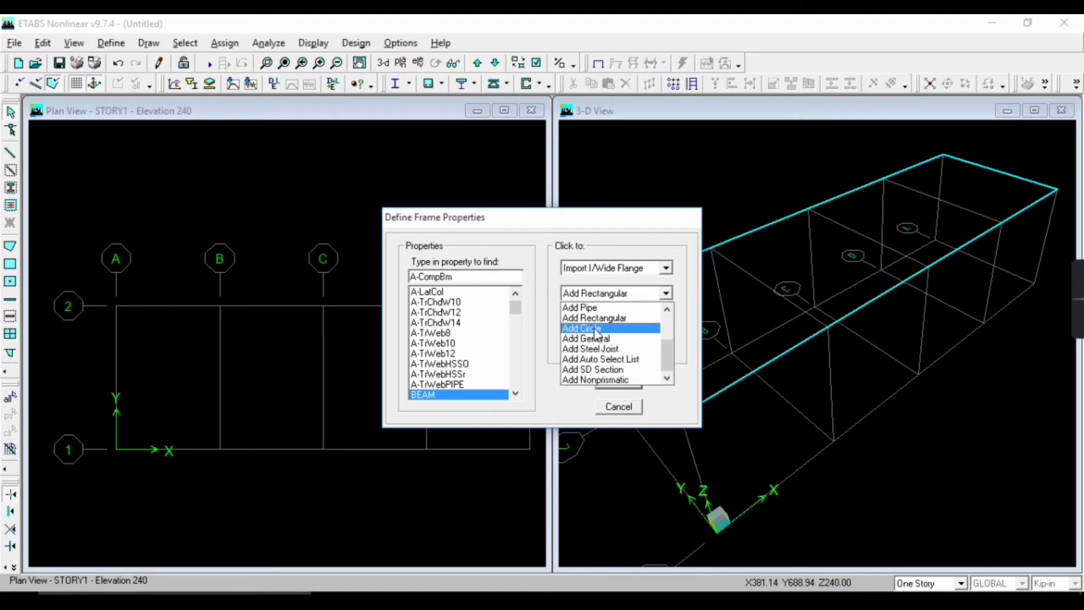
left_click(595, 330)
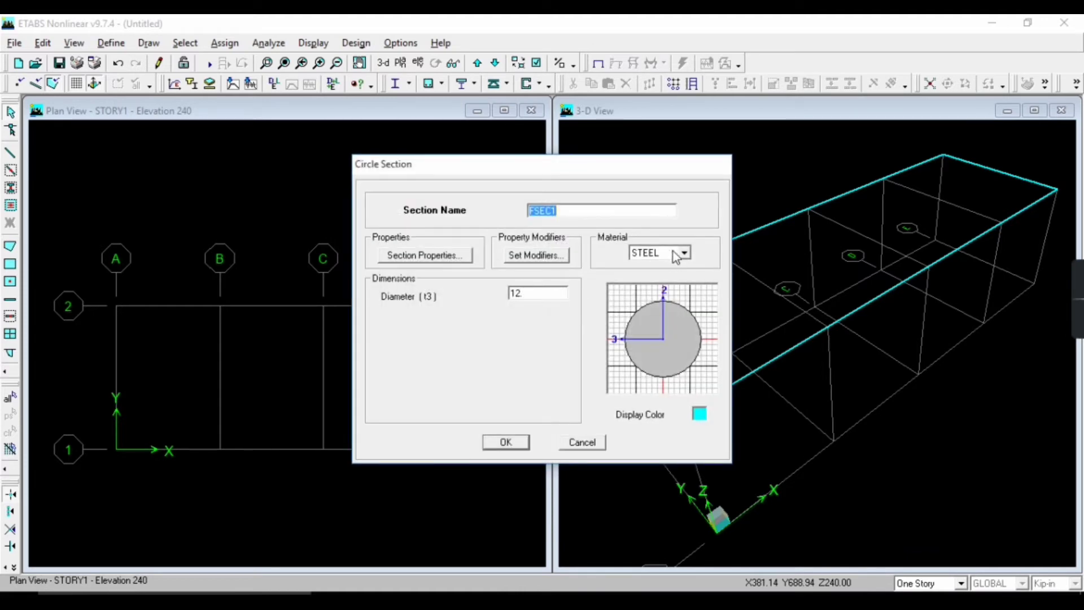
type("PIER")
left_click(679, 252)
left_click(648, 277)
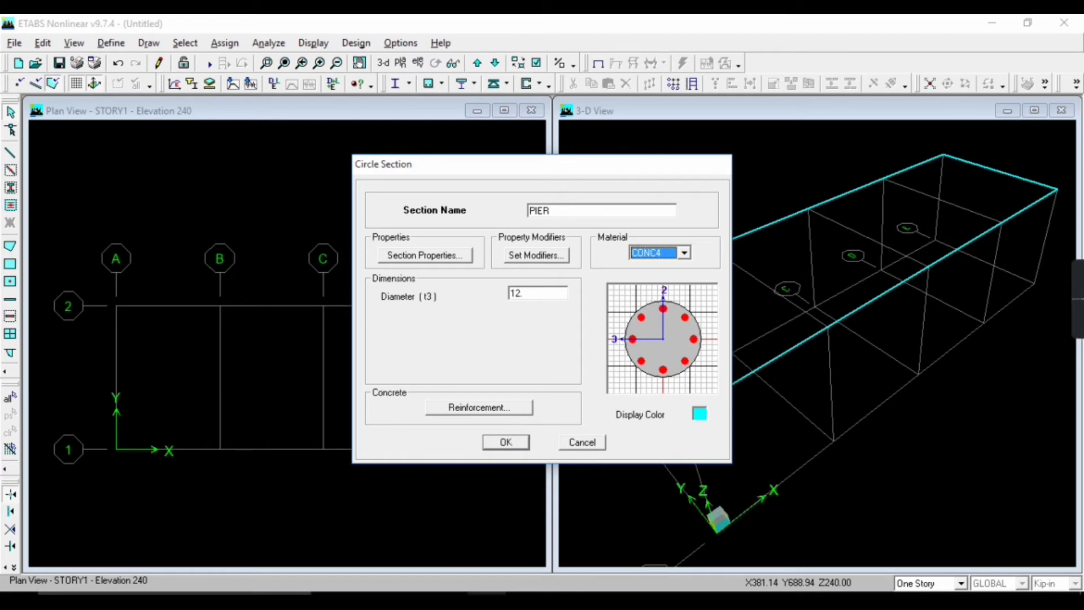
Step: Check the bridge pier size in the ETABs manual, and set the PIER section's diameter to 18 in ETABS
left_click(429, 530)
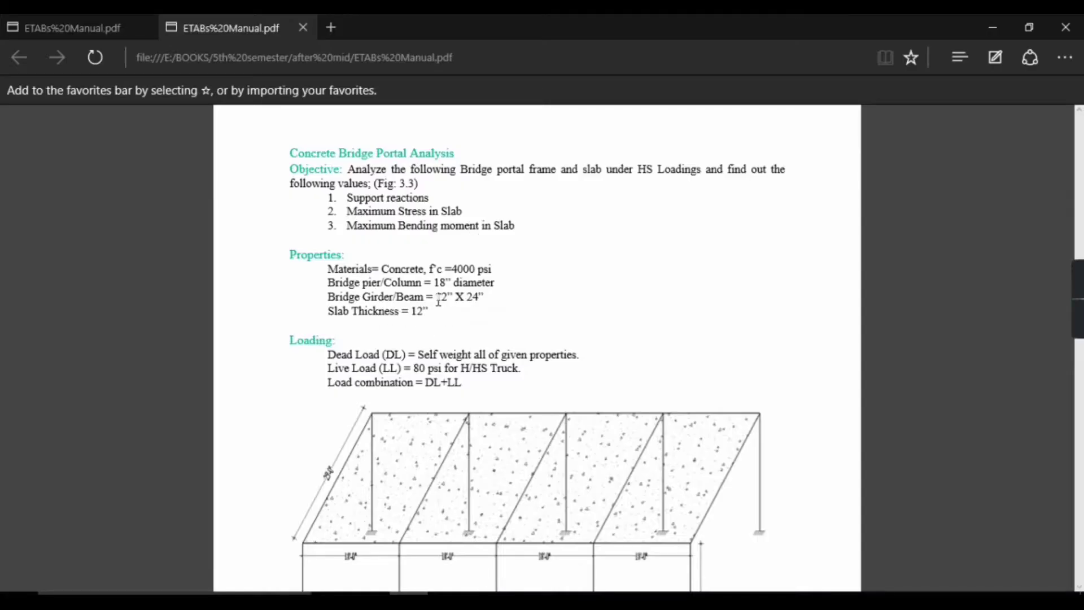
left_click(486, 600)
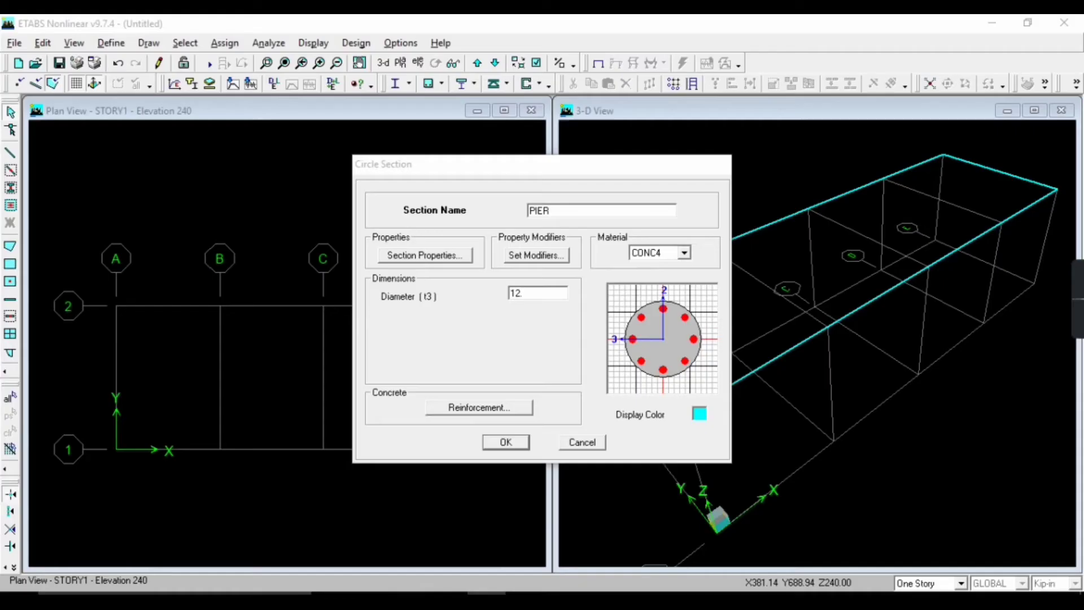
double_click(526, 292)
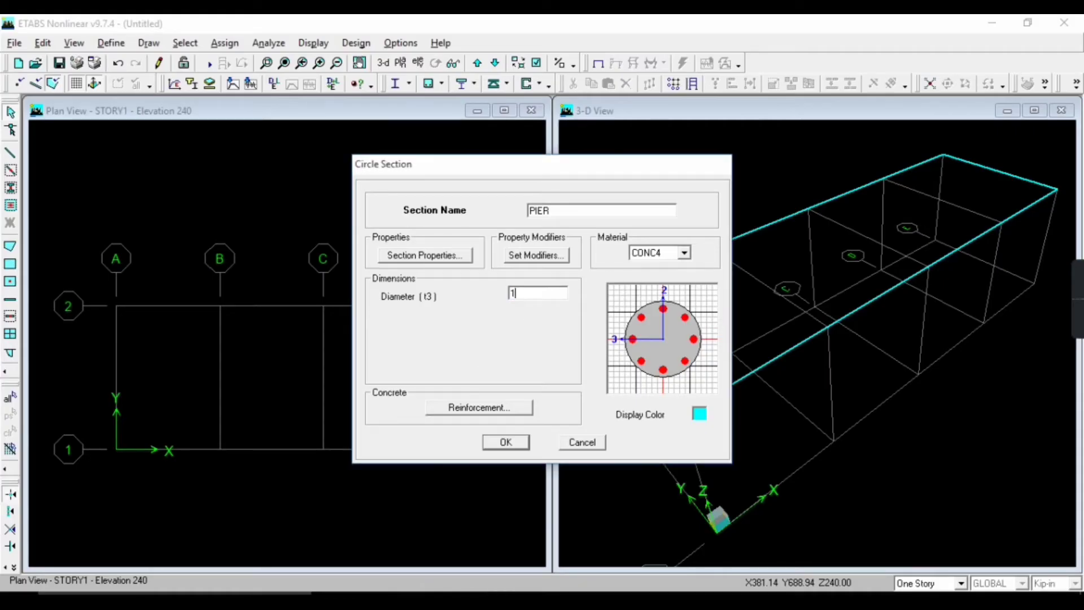
Step: Review the PIER section's reinforcement data and accept the circular section and the frame property definitions
left_click(483, 413)
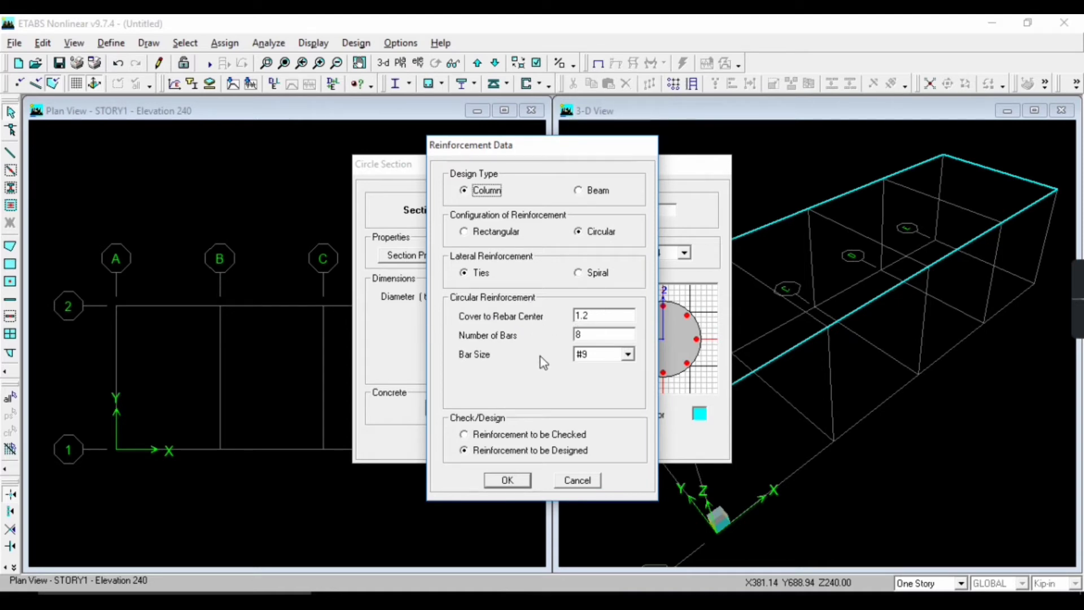
left_click(510, 480)
left_click(519, 443)
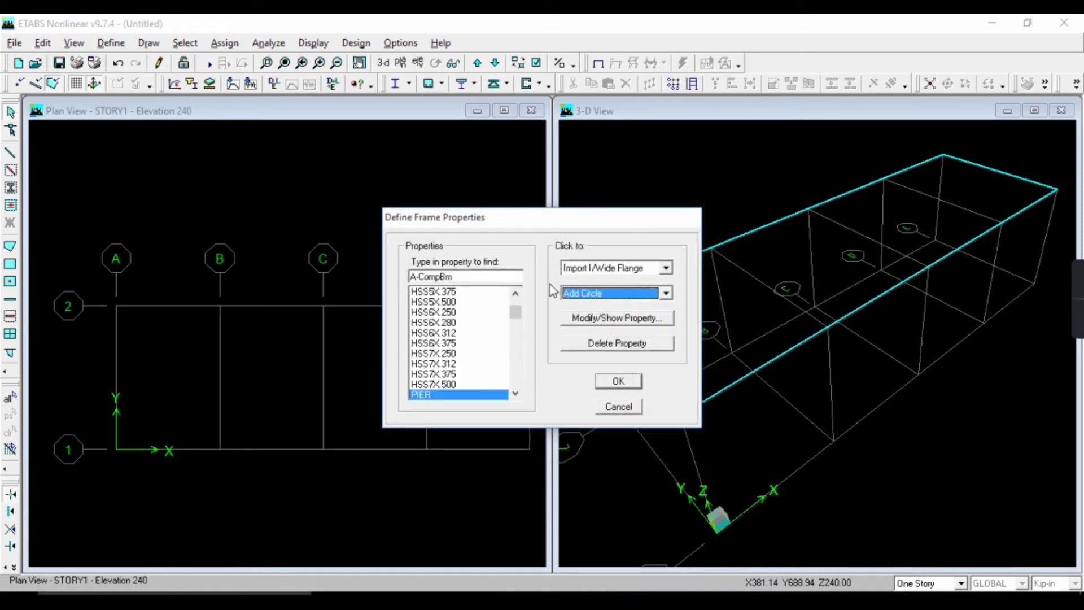
left_click(627, 381)
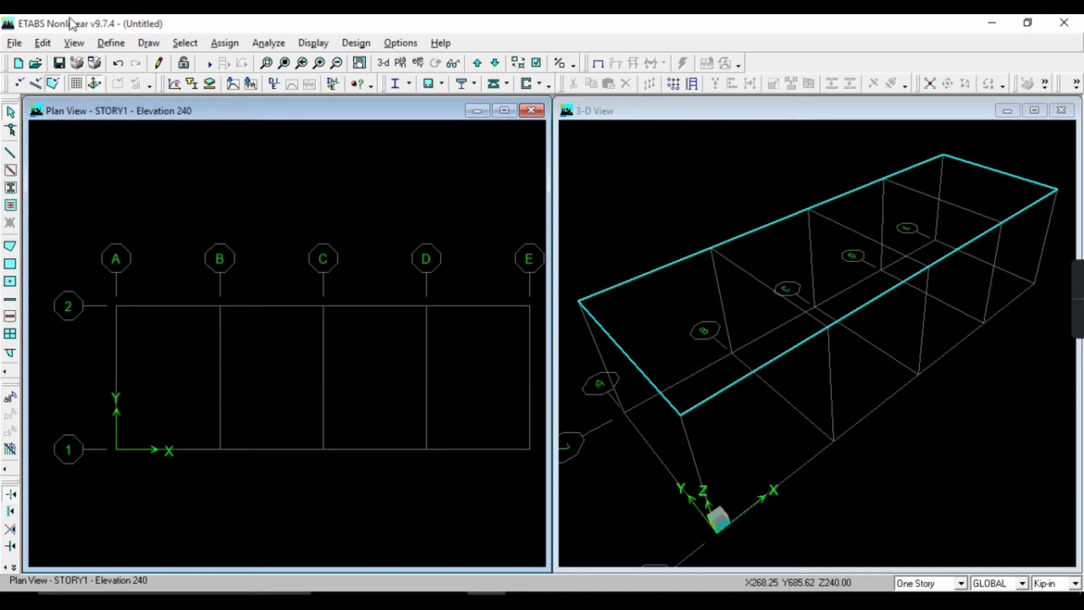
Step: Rename the SLAB1 area section as SLAB and assign it the CONC4 material
left_click(111, 43)
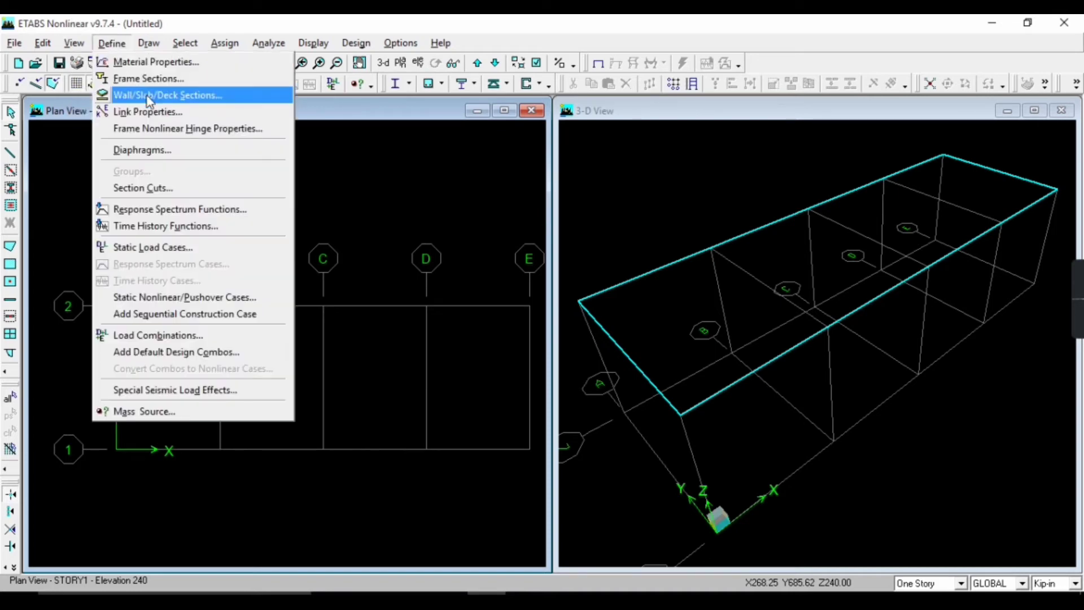
left_click(149, 96)
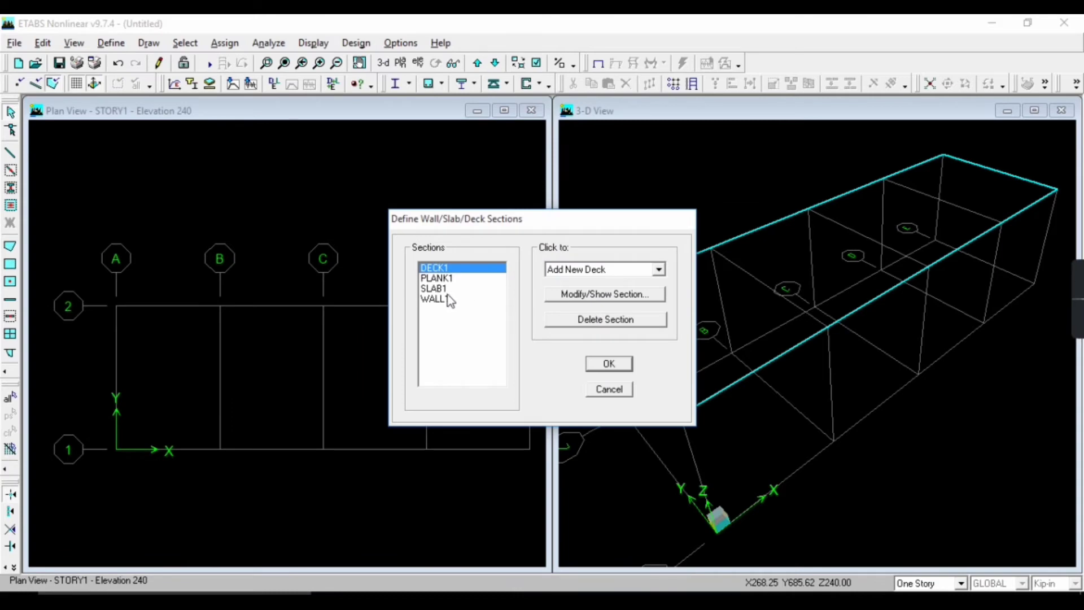
left_click(441, 289)
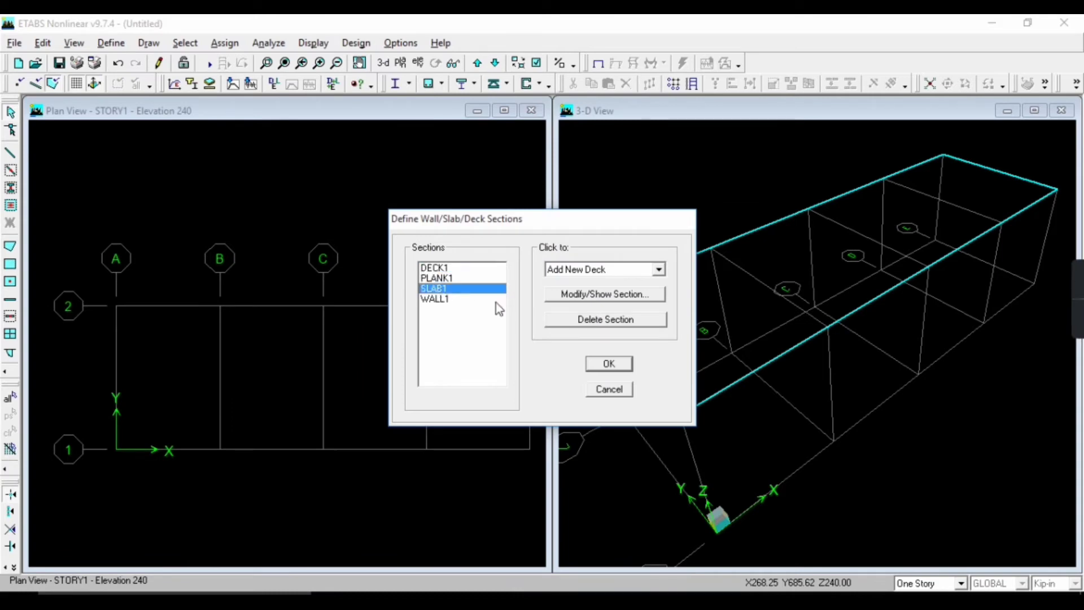
left_click(615, 298)
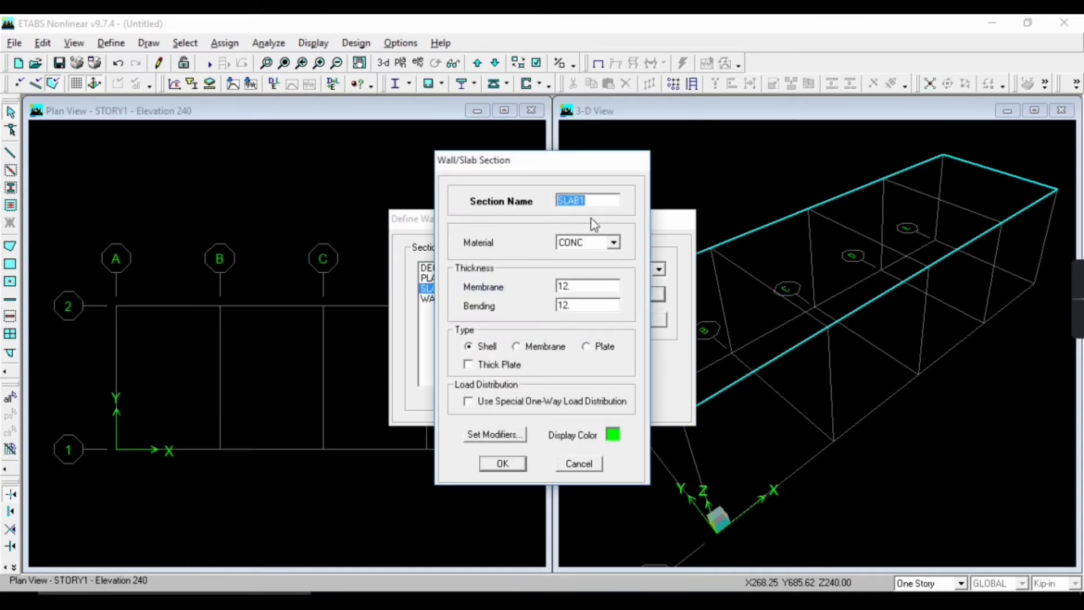
left_click(592, 202)
left_click(581, 243)
left_click(583, 268)
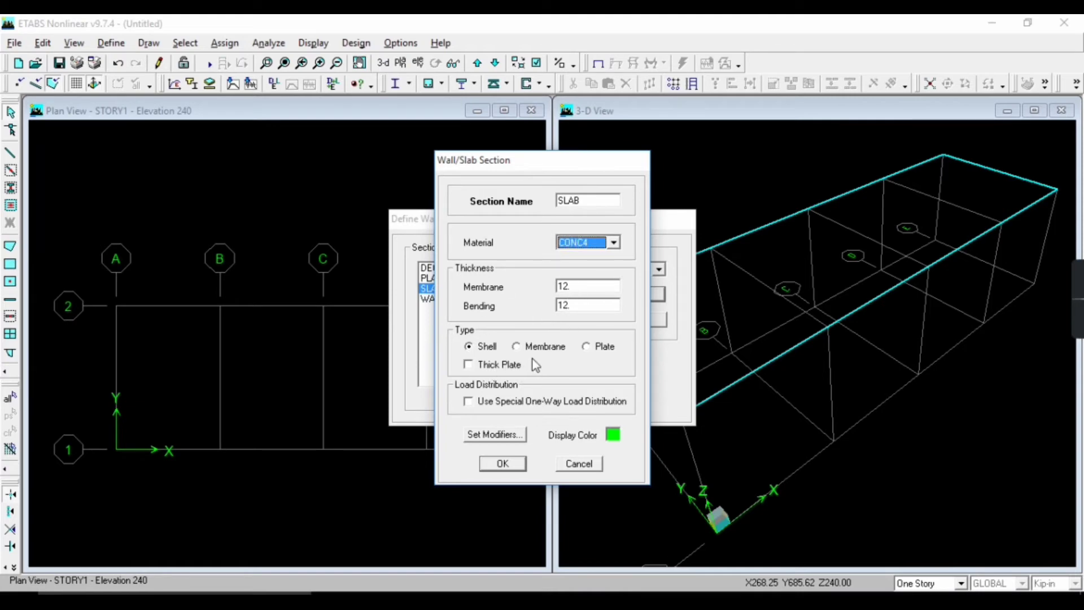
Step: Set the SLAB section's bending m11, m22 and m12 stiffness modifiers to .00001 and accept the slab definition
left_click(503, 435)
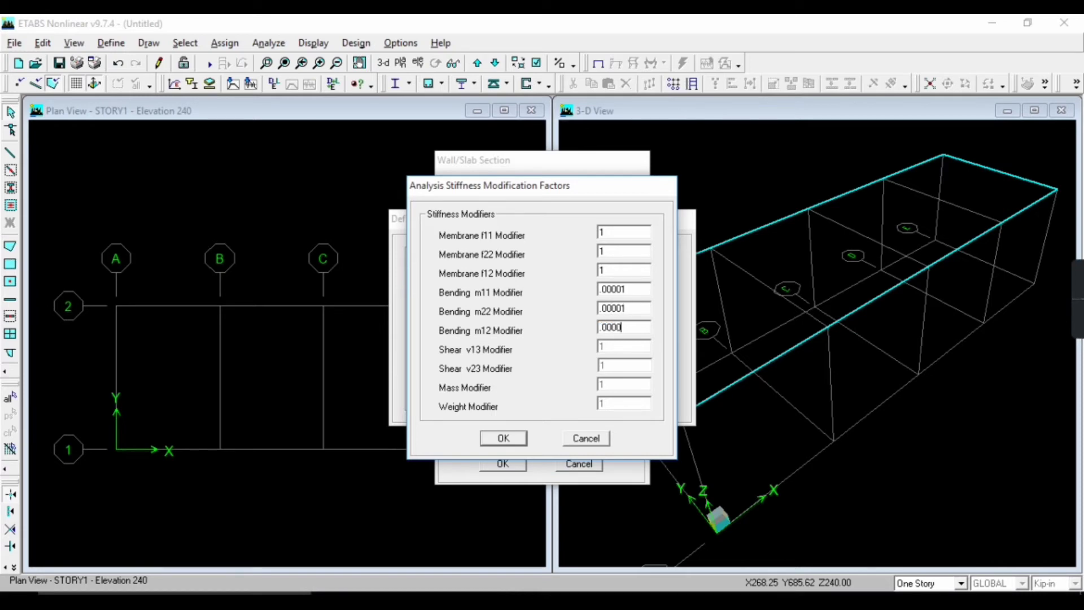
left_click(501, 440)
left_click(503, 464)
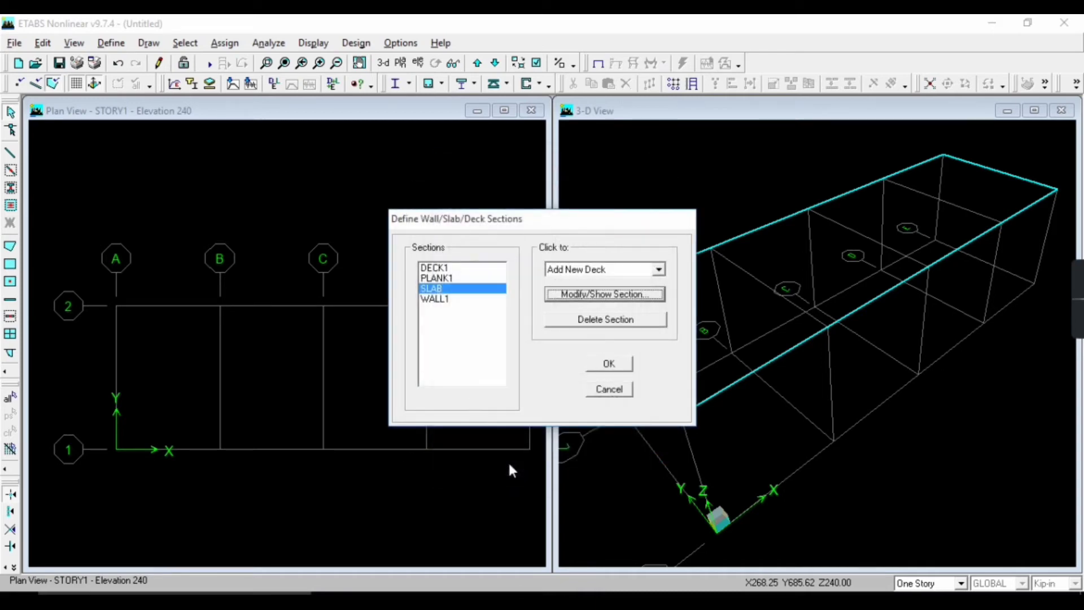
left_click(603, 362)
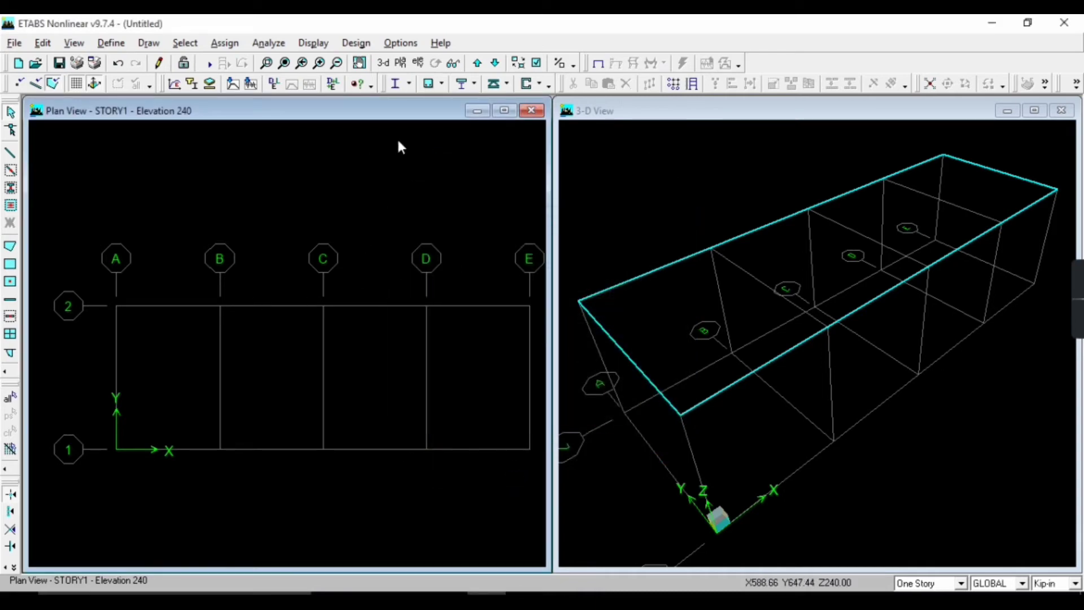
Step: Switch the plan view window to a 3-D view of the grid
scroll(346, 260, "down", 2)
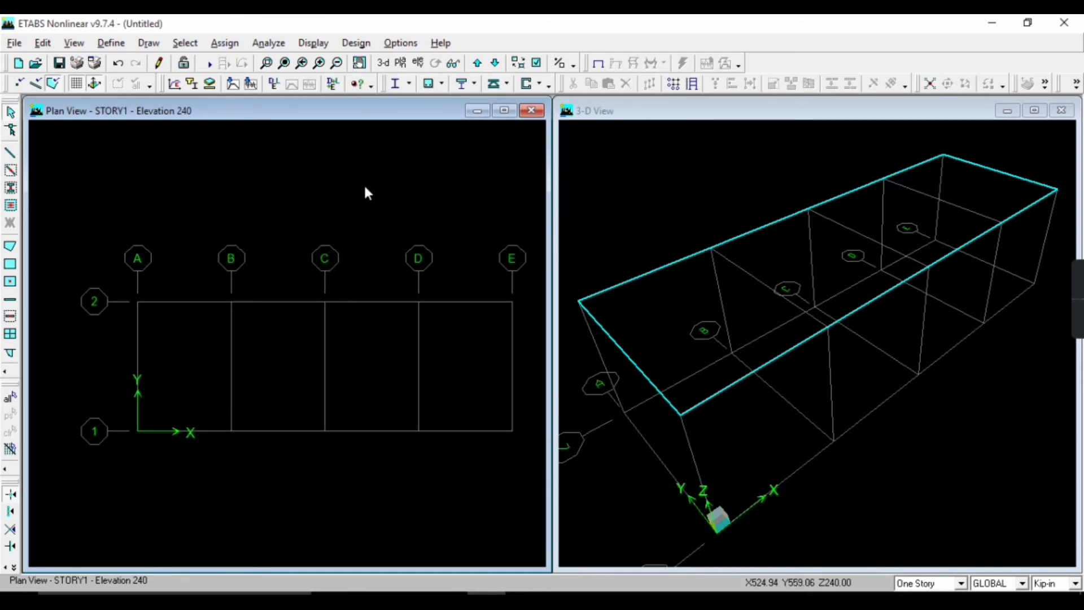
left_click(383, 63)
scroll(198, 302, "down", 1)
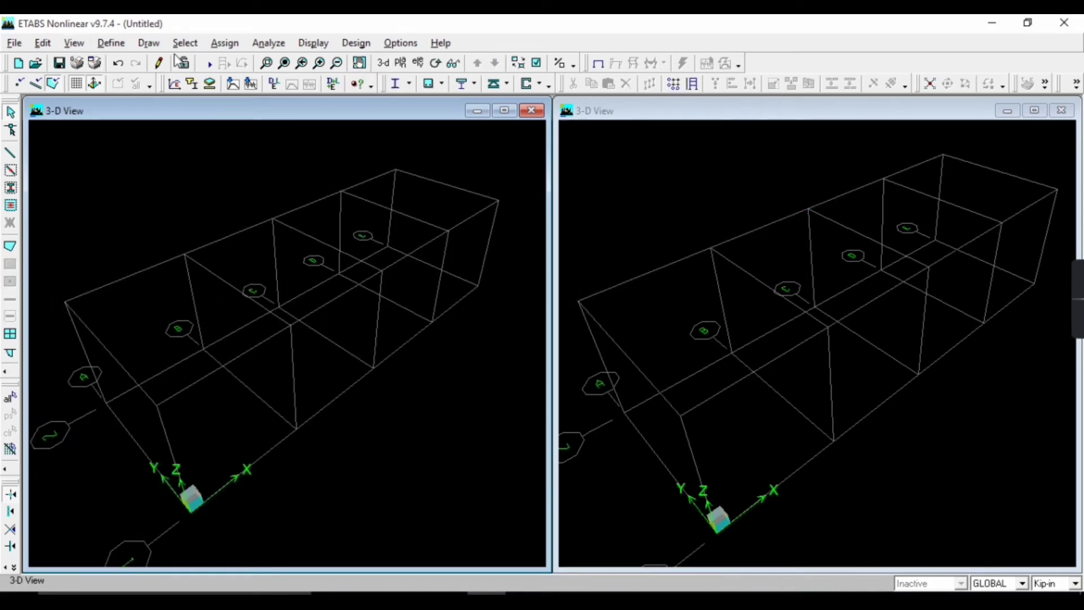
Step: Draw the perimeter girders at STORY1 as frame lines with the BEAM property through grid points A-2, E-2, E-1 and A-1, closing at A-2
left_click(149, 45)
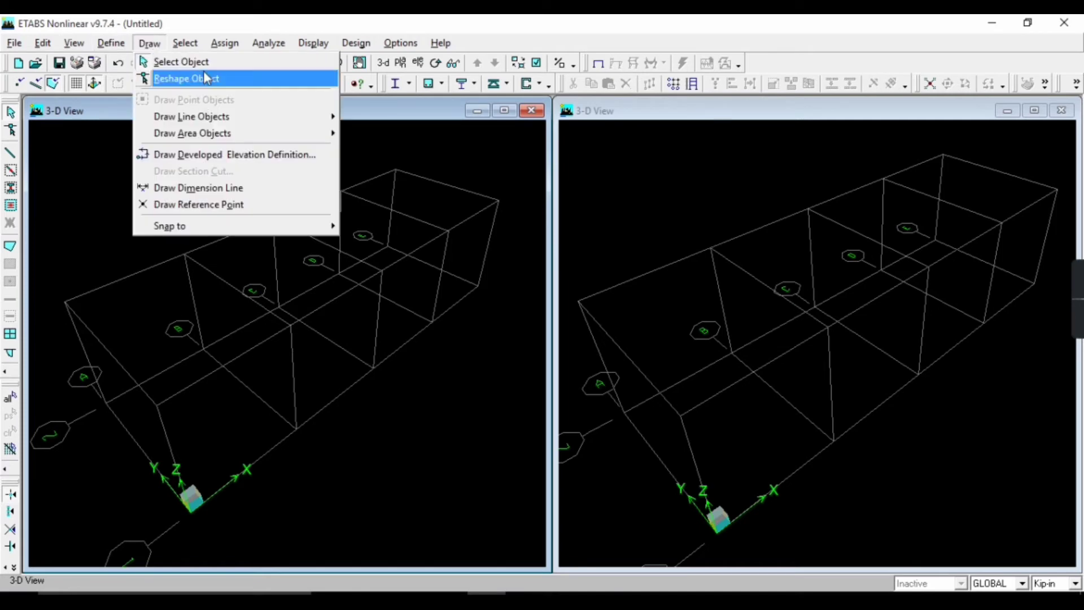
mouse_move(186, 135)
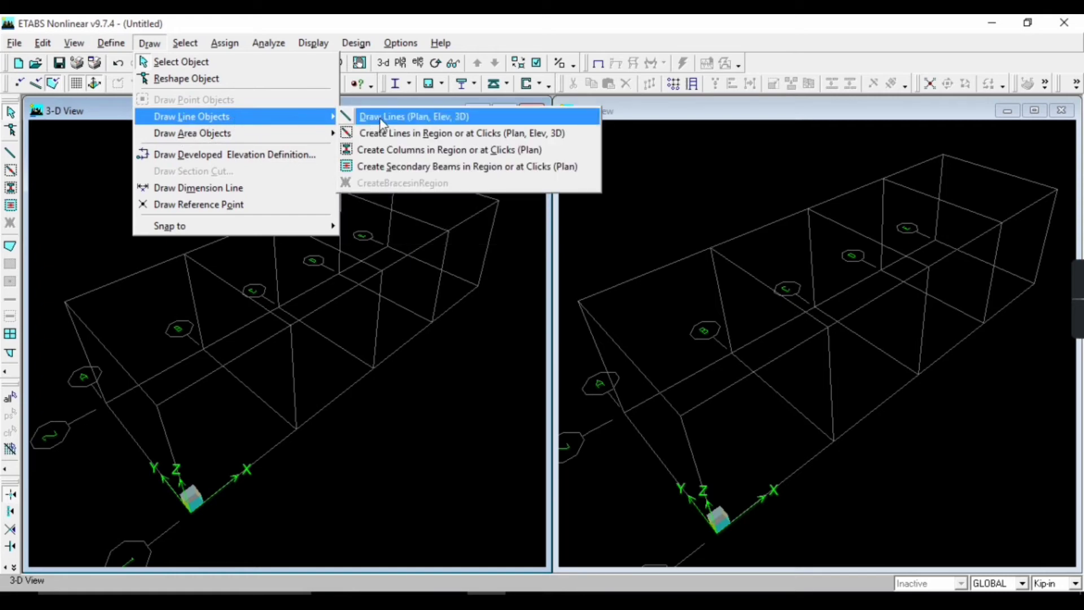
left_click(431, 118)
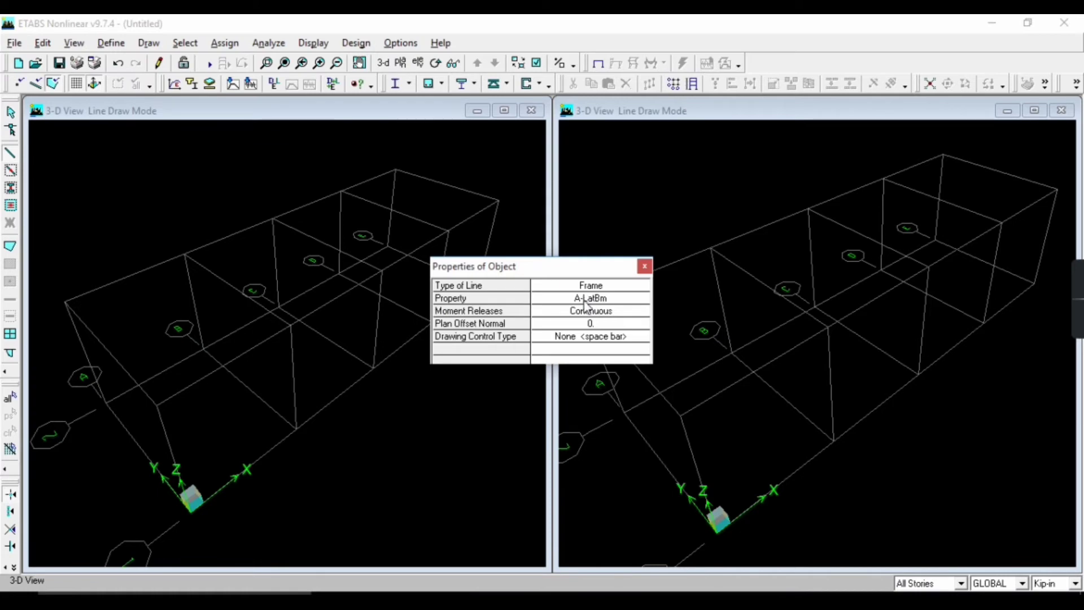
left_click(584, 299)
key("b")
left_click_drag(520, 266, 804, 266)
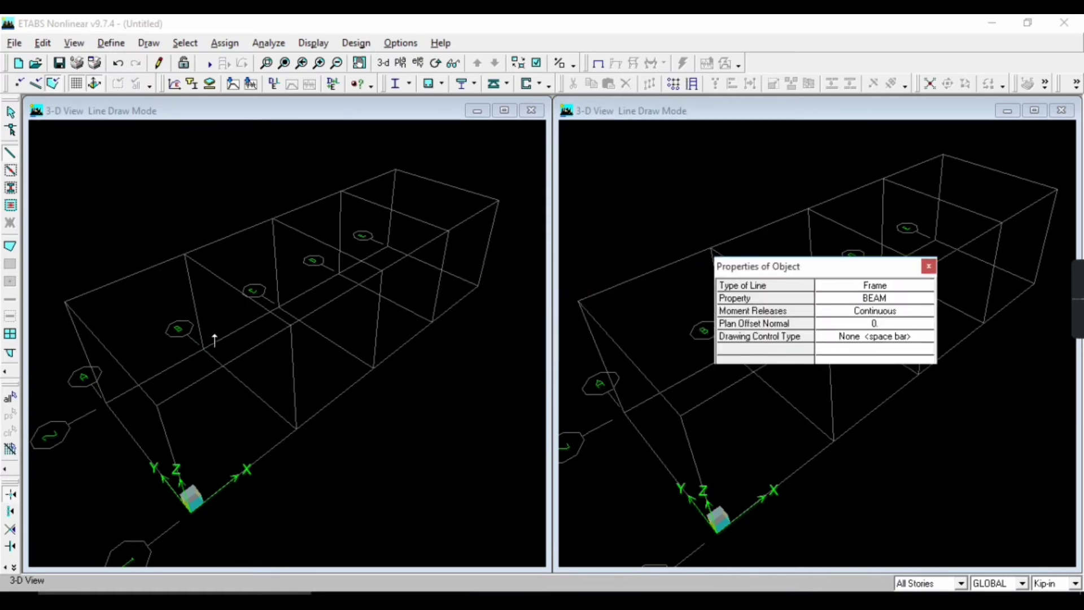
left_click(65, 302)
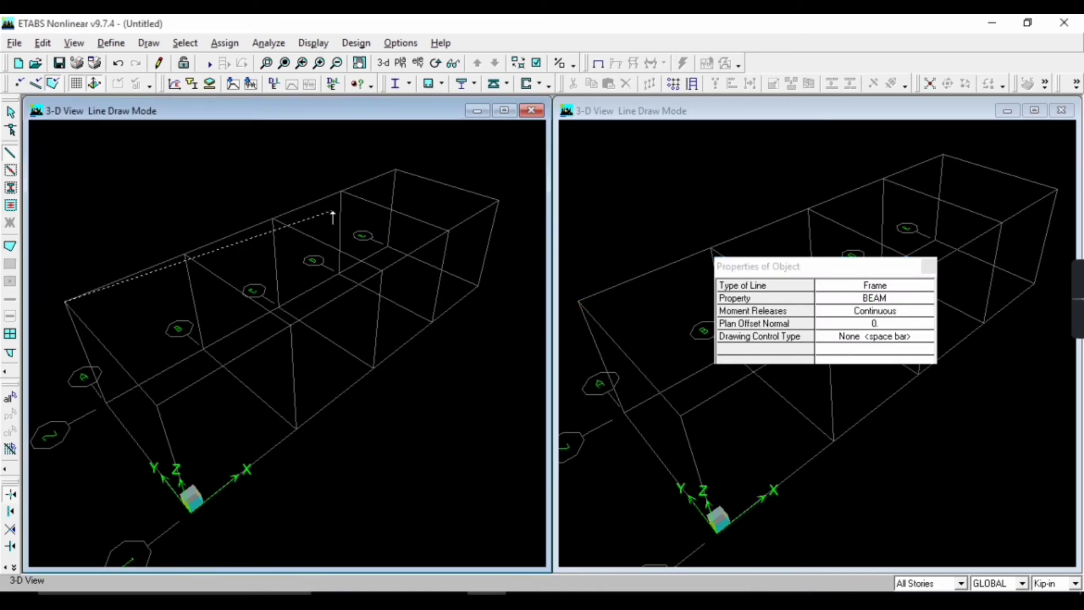
left_click(396, 168)
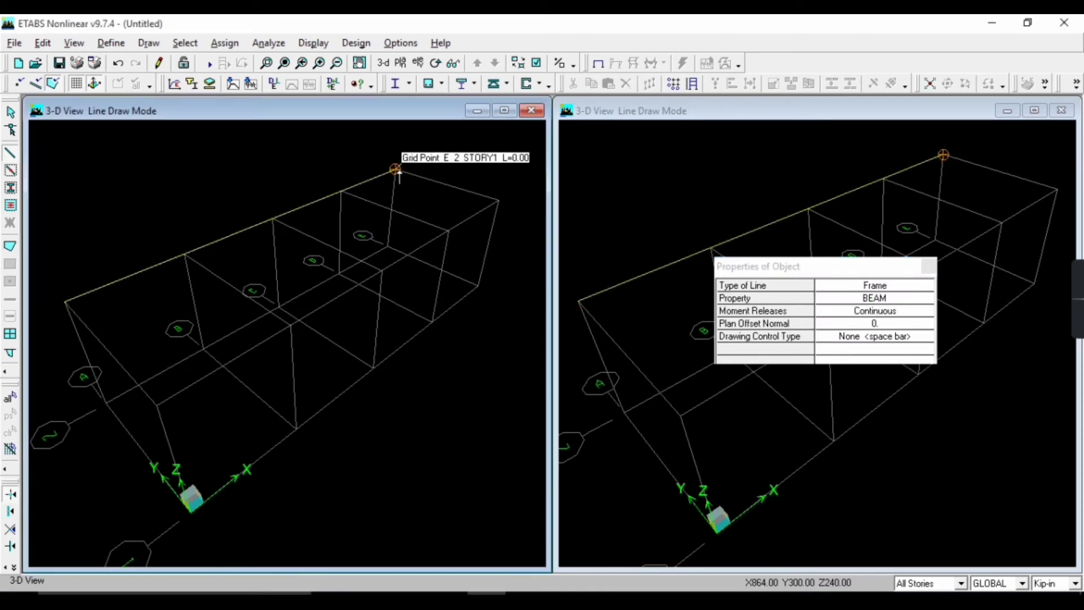
left_click(495, 201)
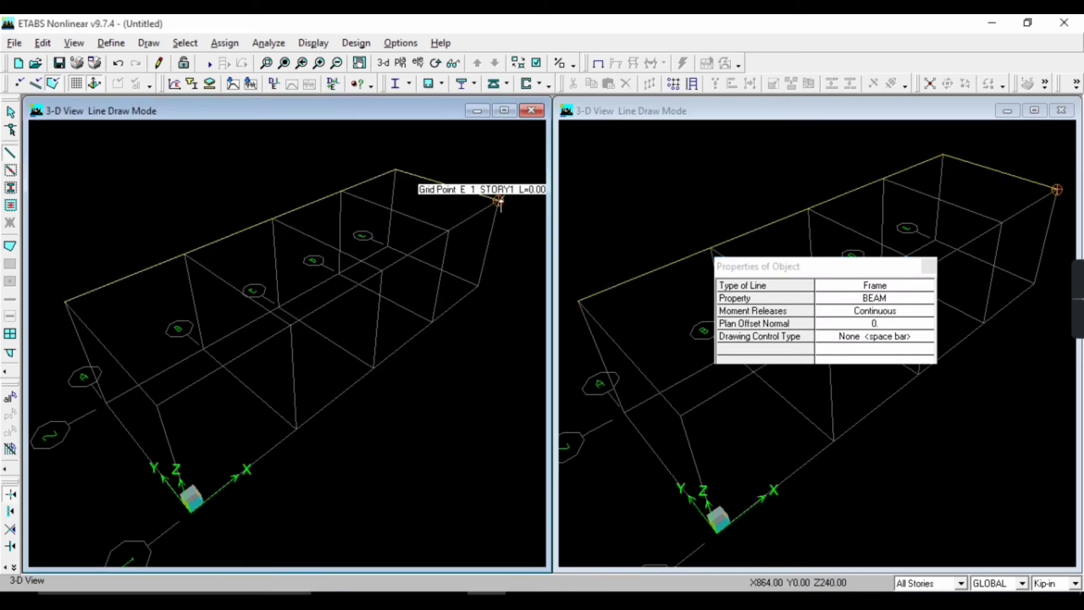
left_click(157, 405)
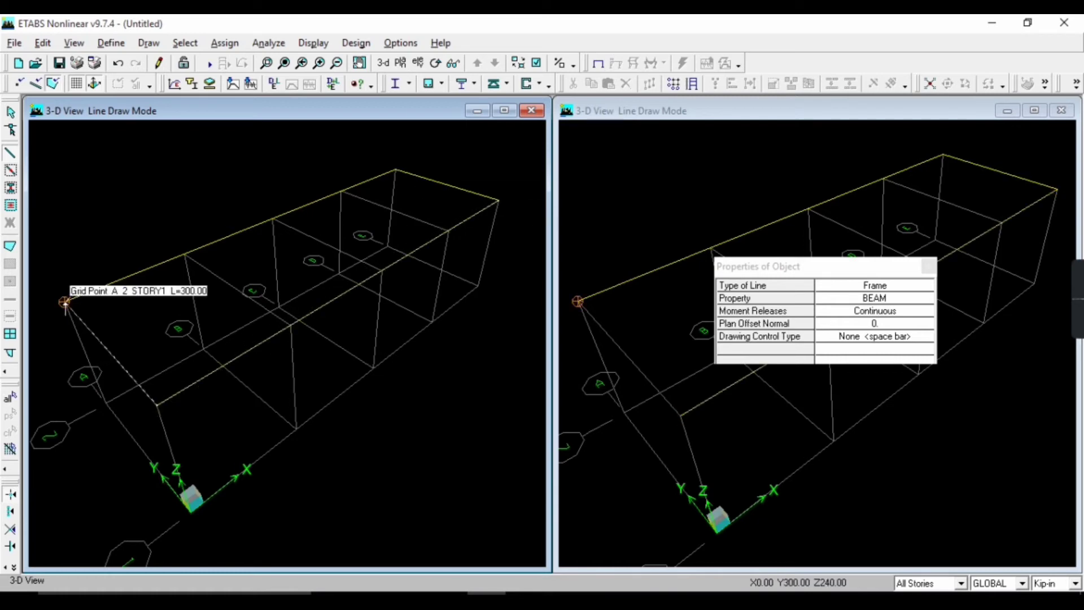
left_click(65, 302)
key("Escape")
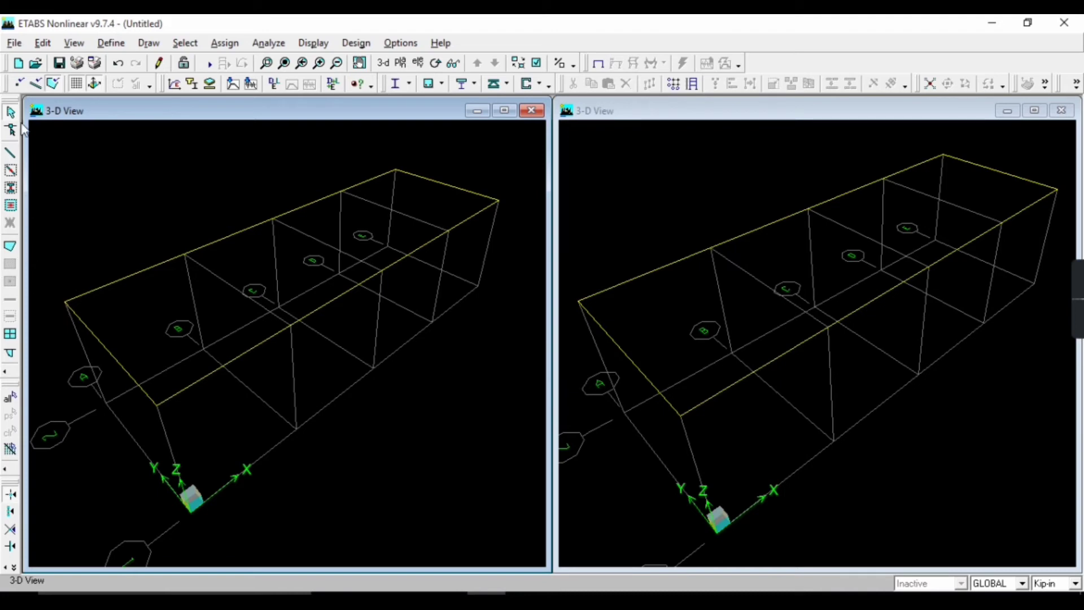
Step: Draw the interior cross girders at STORY1 with the BEAM property from D-2 to D-1, C-2 to C-1 and B-2 to B-1
left_click(9, 156)
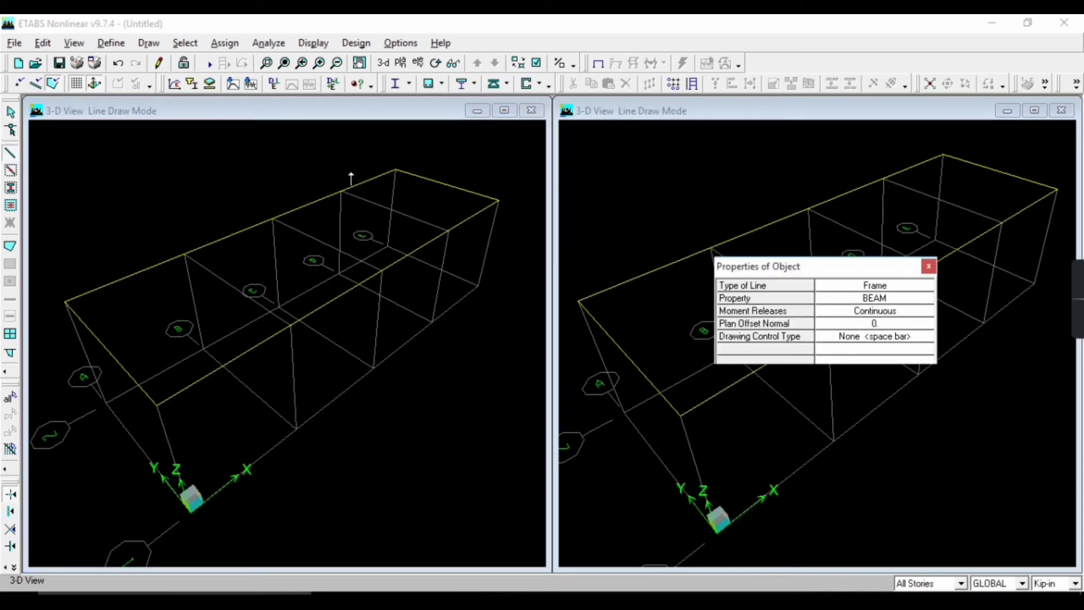
left_click(341, 191)
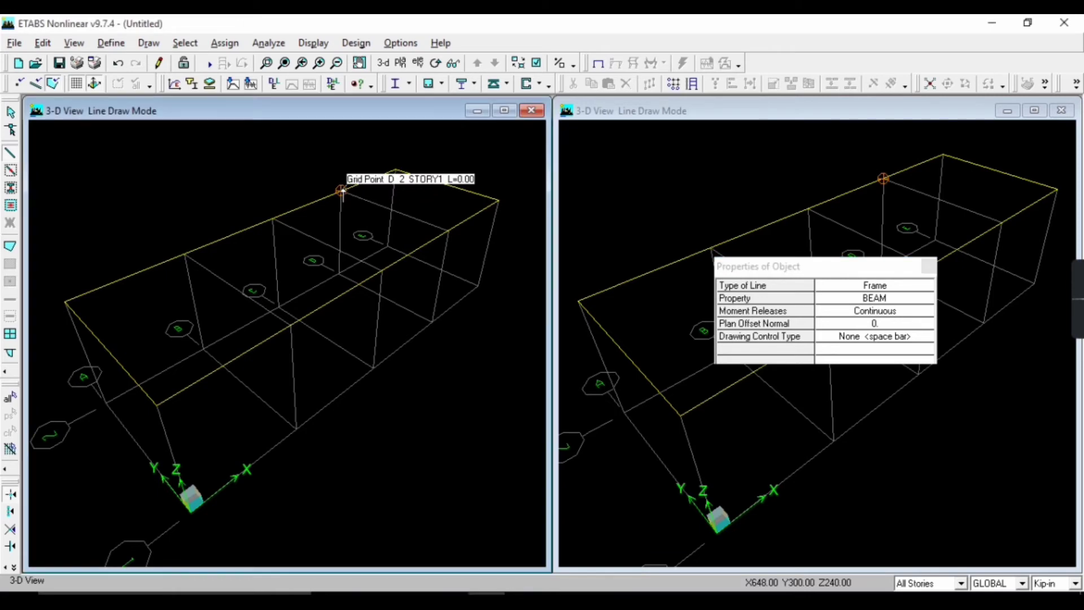
left_click(448, 232)
key("Escape")
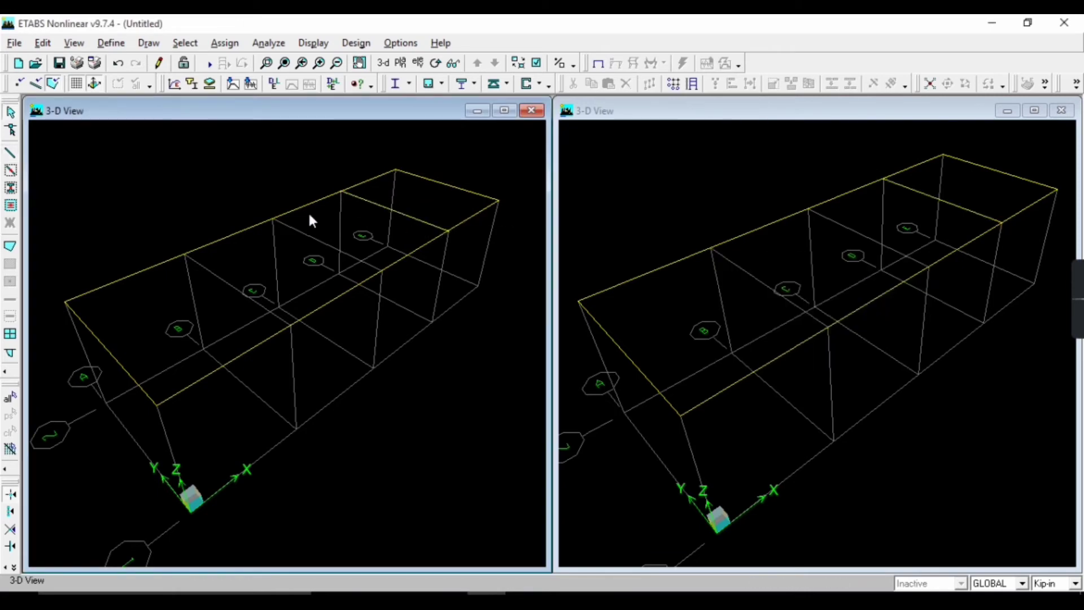
left_click(10, 152)
left_click(272, 217)
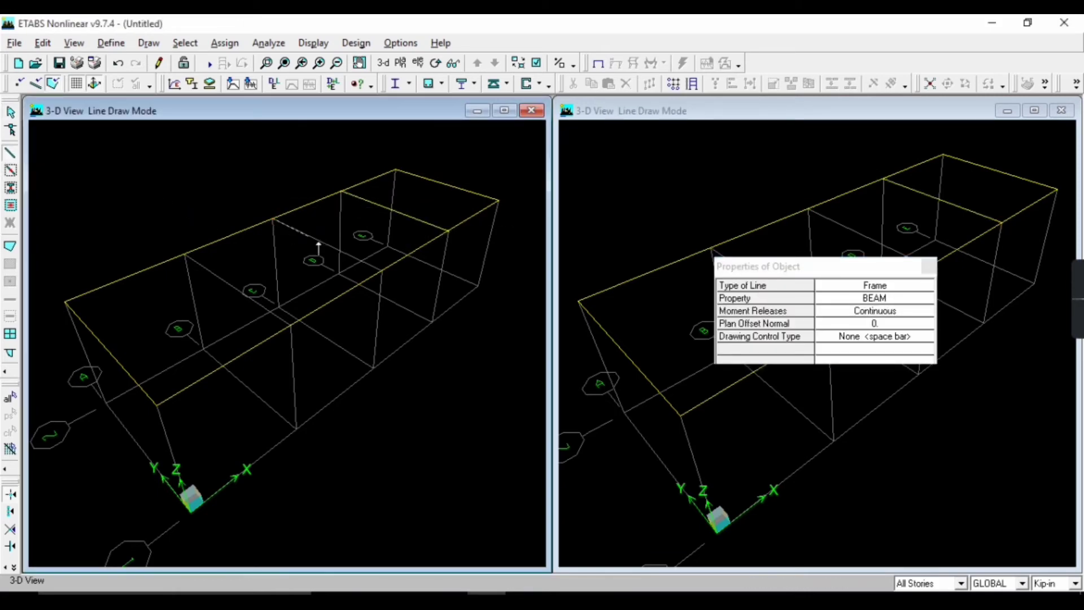
left_click(380, 271)
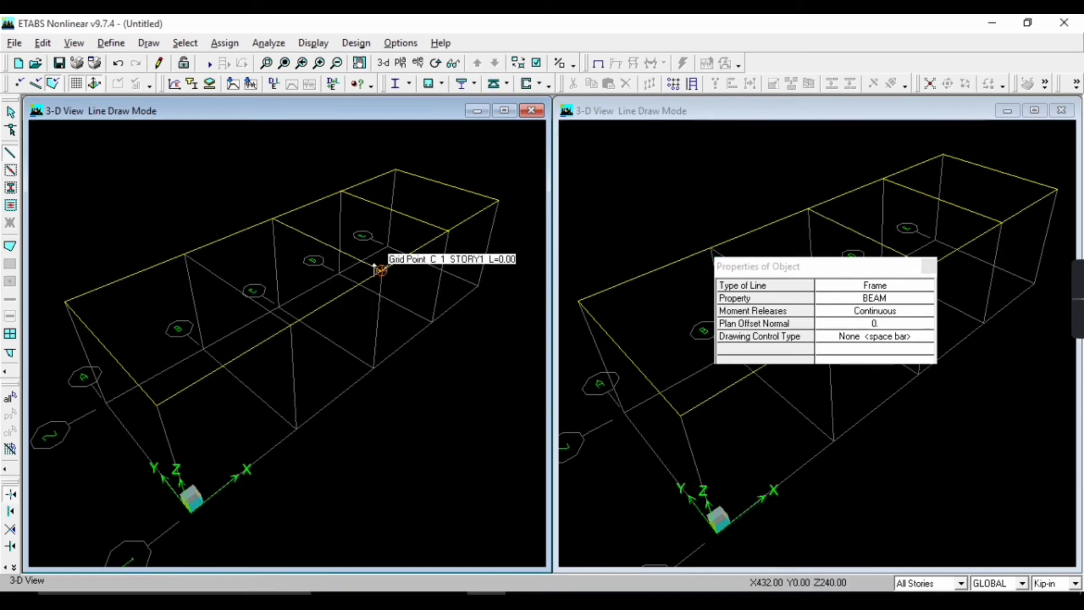
key("Escape")
left_click(11, 153)
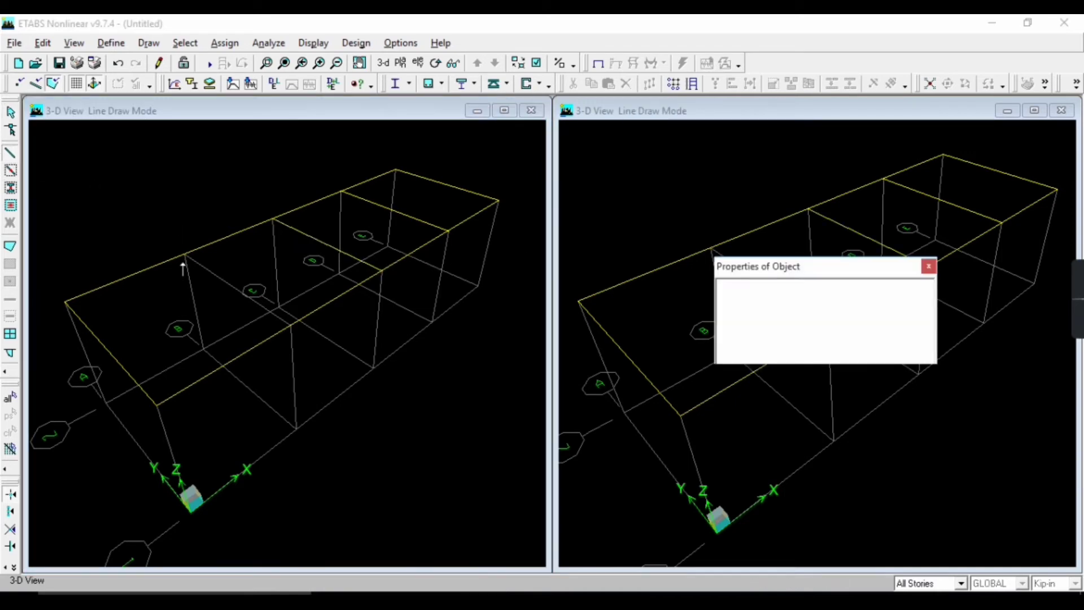
left_click(185, 255)
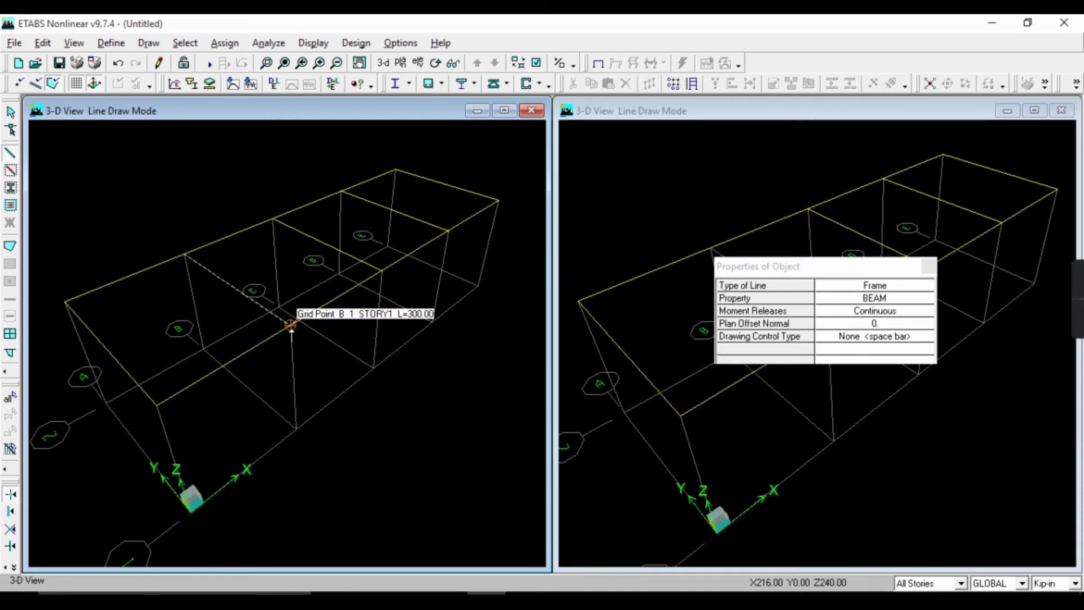
left_click(291, 324)
key("Escape")
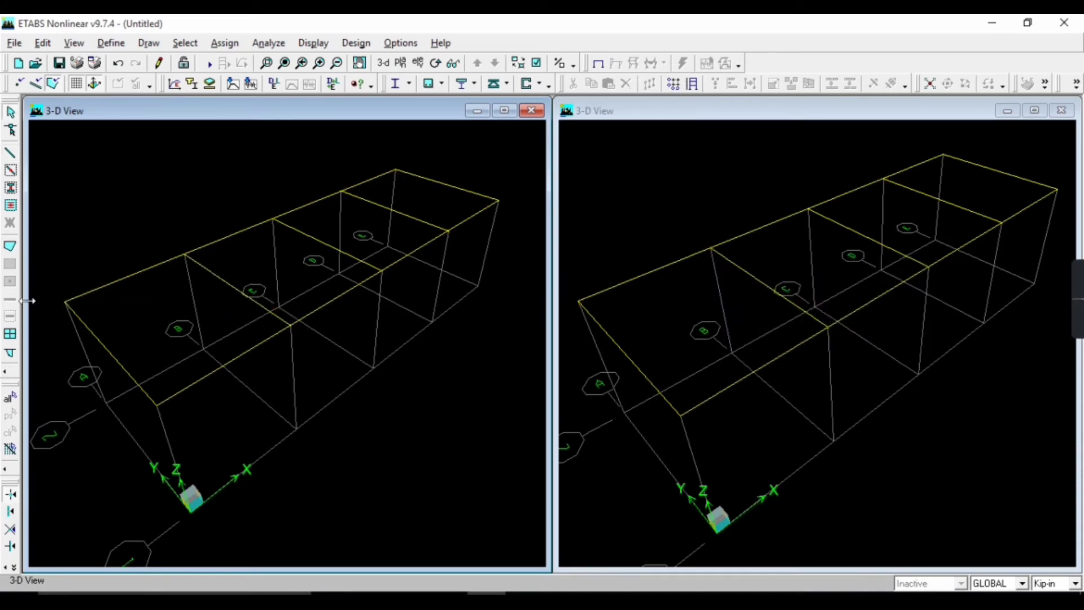
Step: Set the line property to PIER and draw the pier at grid point E-1 from STORY1 to BASE
scroll(268, 318, "up", 3)
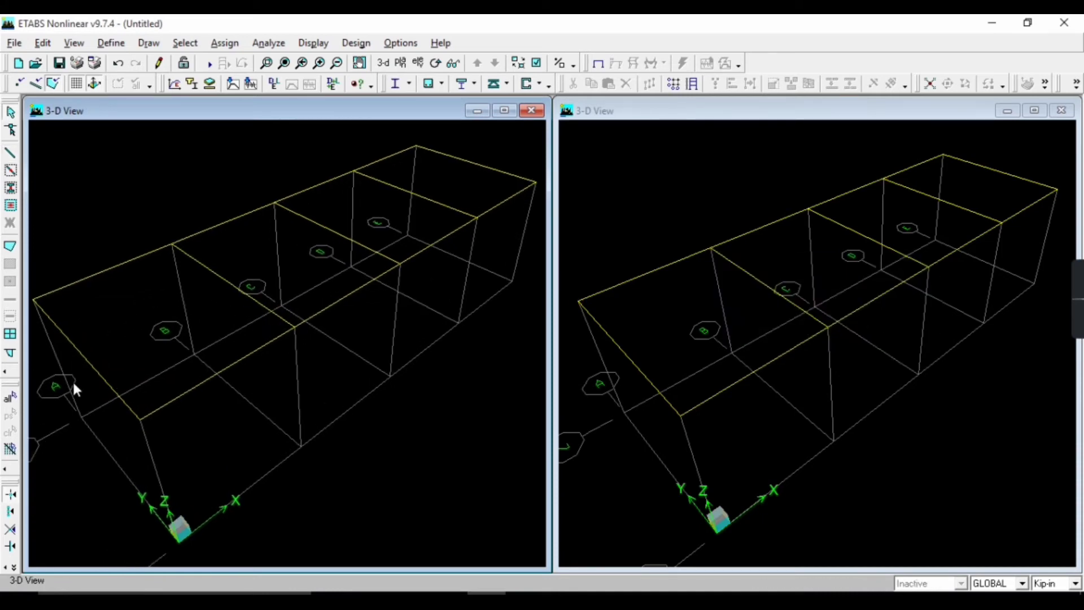
scroll(73, 382, "down", 2)
scroll(140, 366, "down", 1)
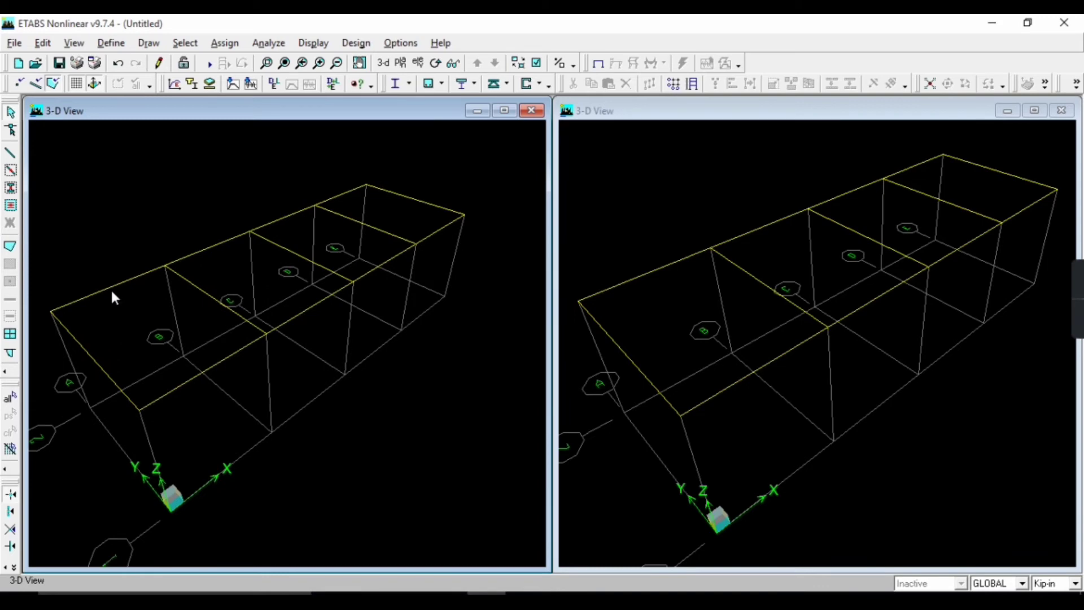
left_click(10, 153)
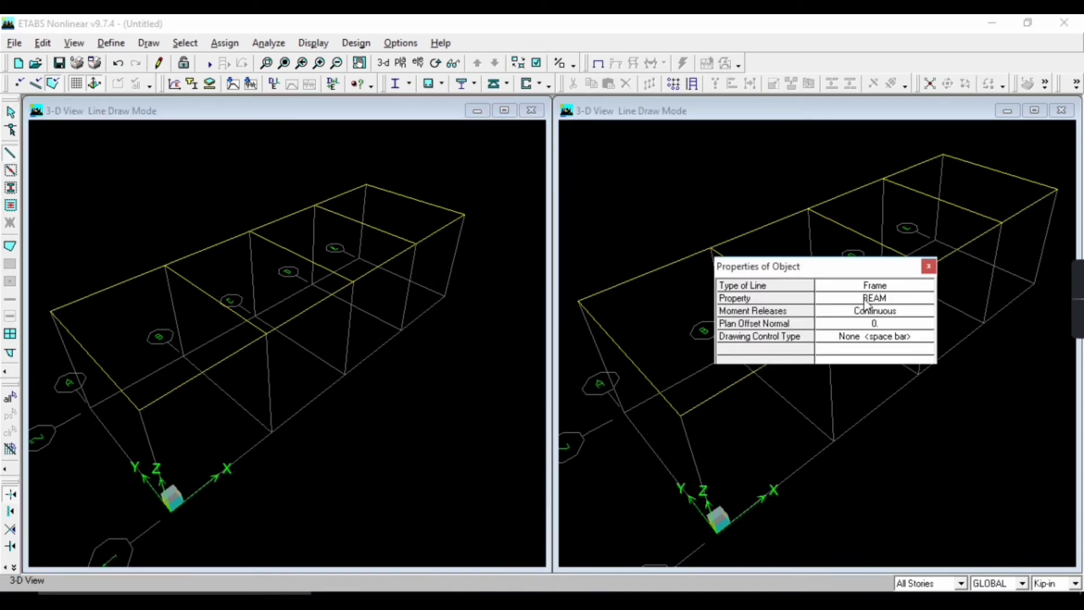
left_click(866, 300)
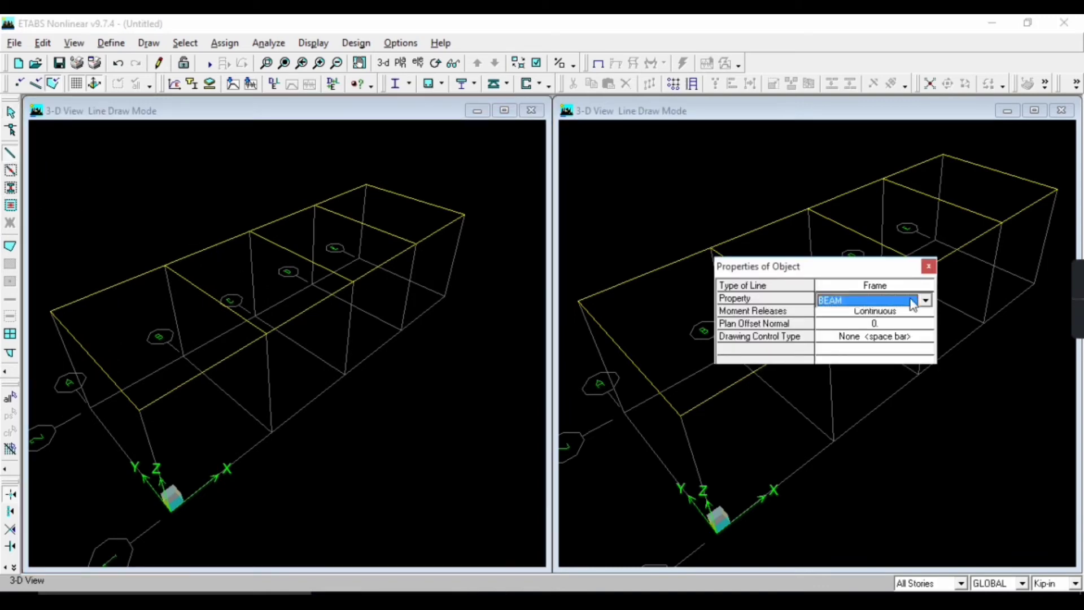
scroll(910, 299, "down", 1)
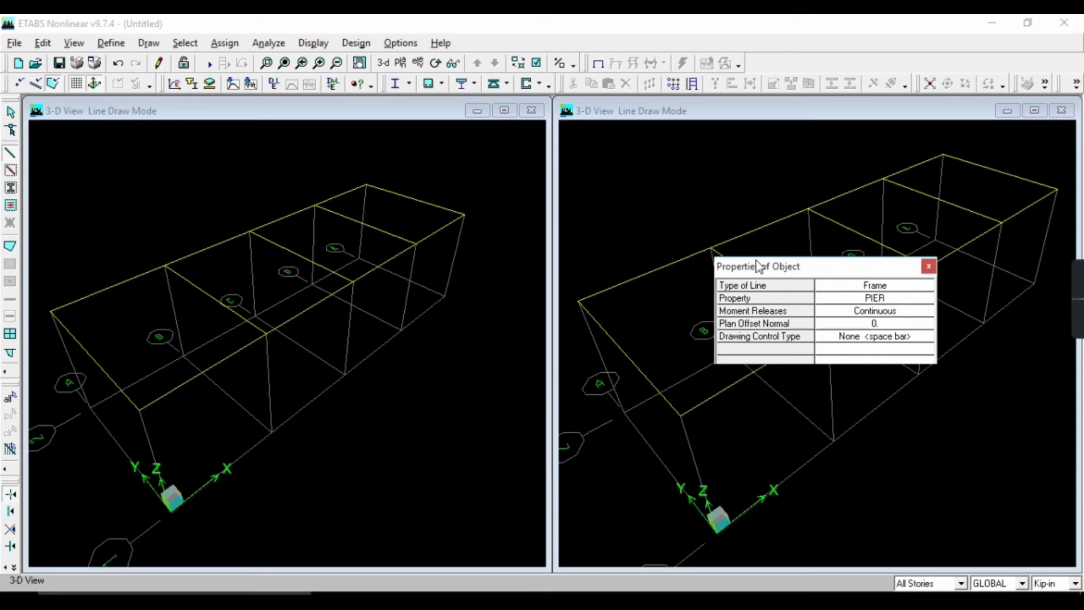
left_click_drag(756, 265, 852, 252)
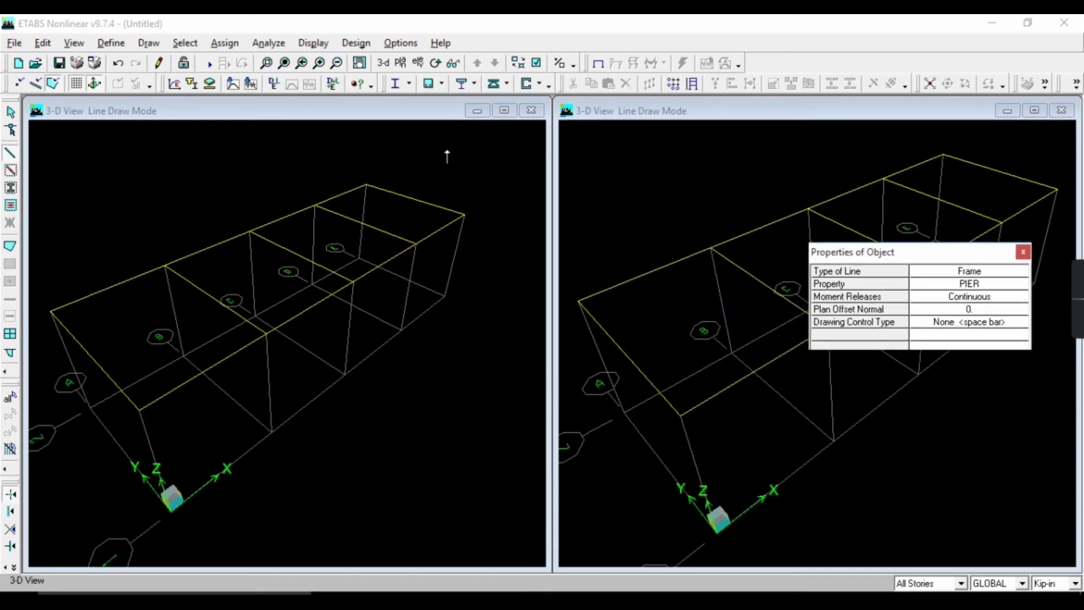
left_click(463, 215)
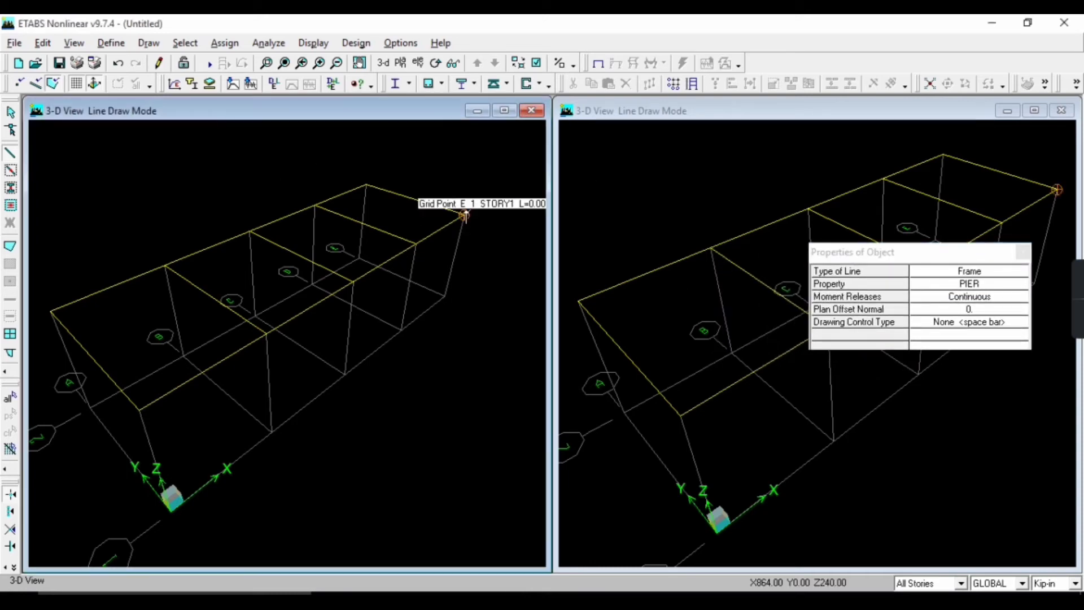
left_click(445, 298)
key("Escape")
Step: Draw the PIER frame lines from STORY1 to BASE at grid points D-1 and C-1
left_click(11, 152)
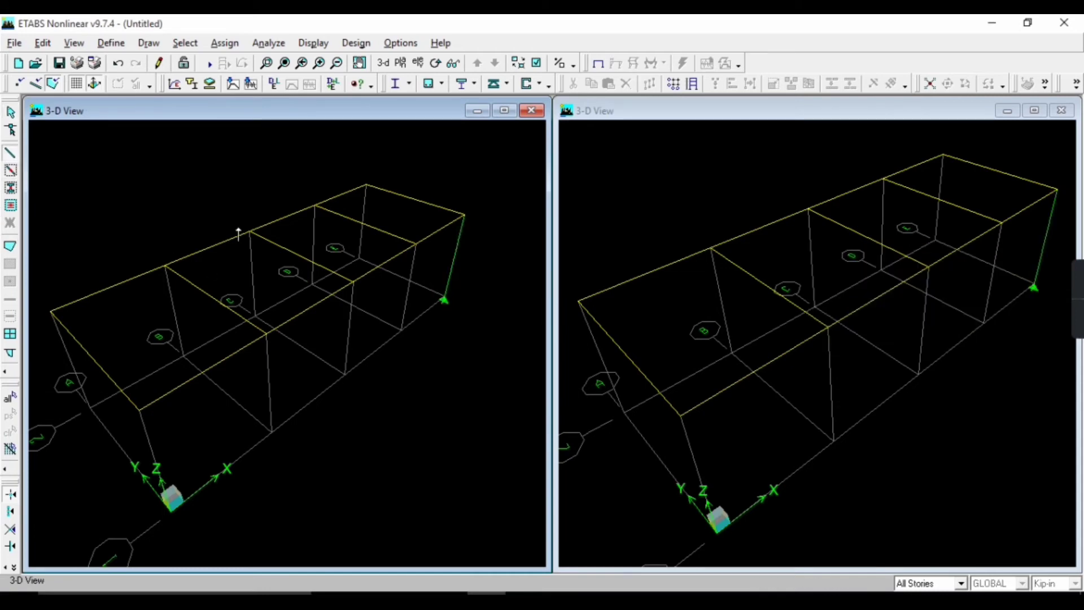
left_click(416, 244)
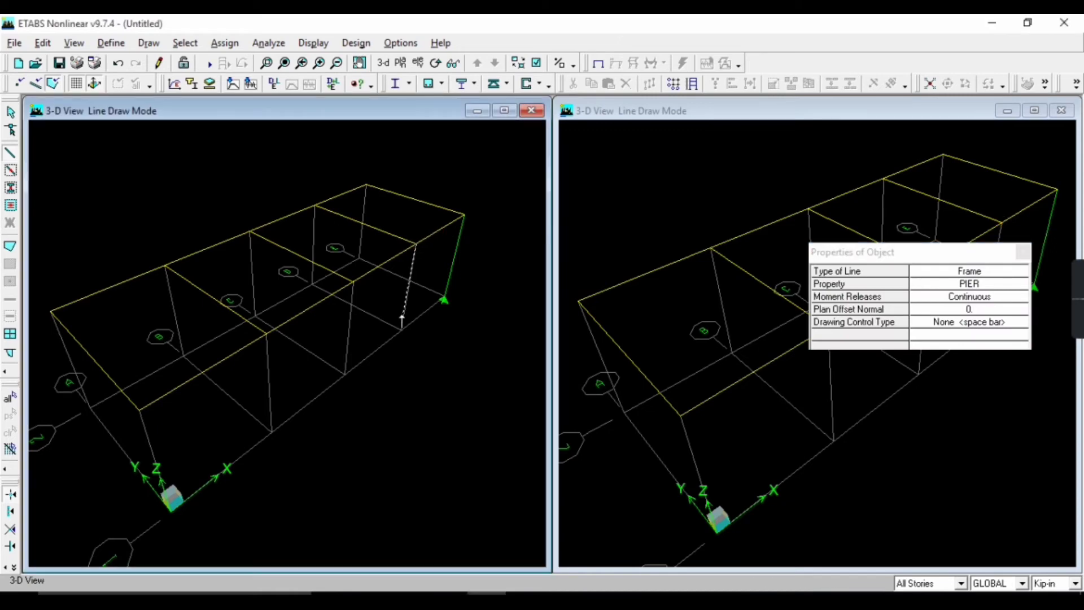
left_click(400, 333)
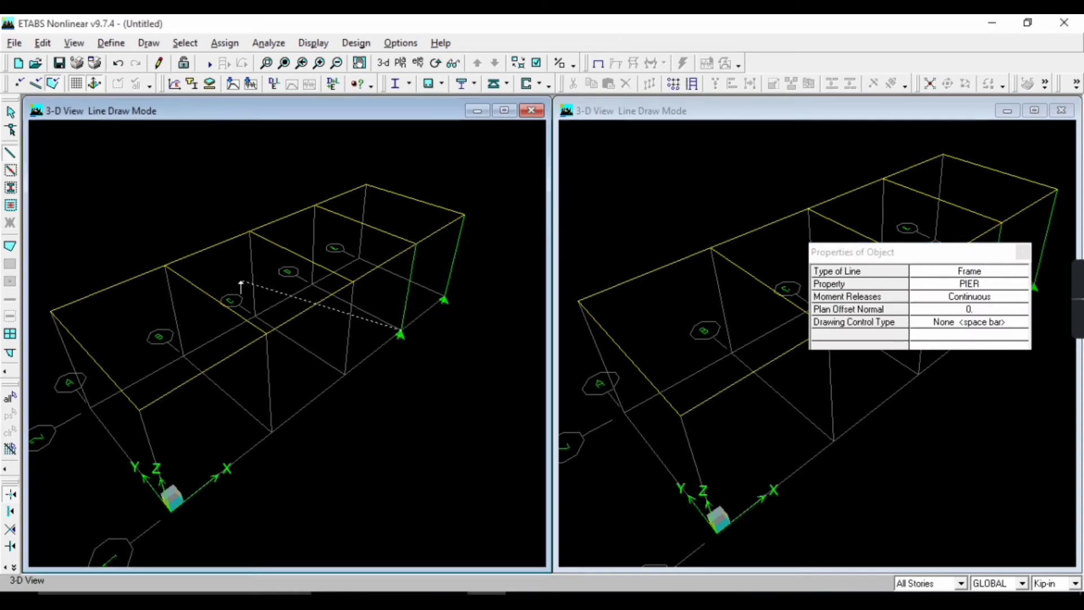
key("Escape")
left_click(10, 153)
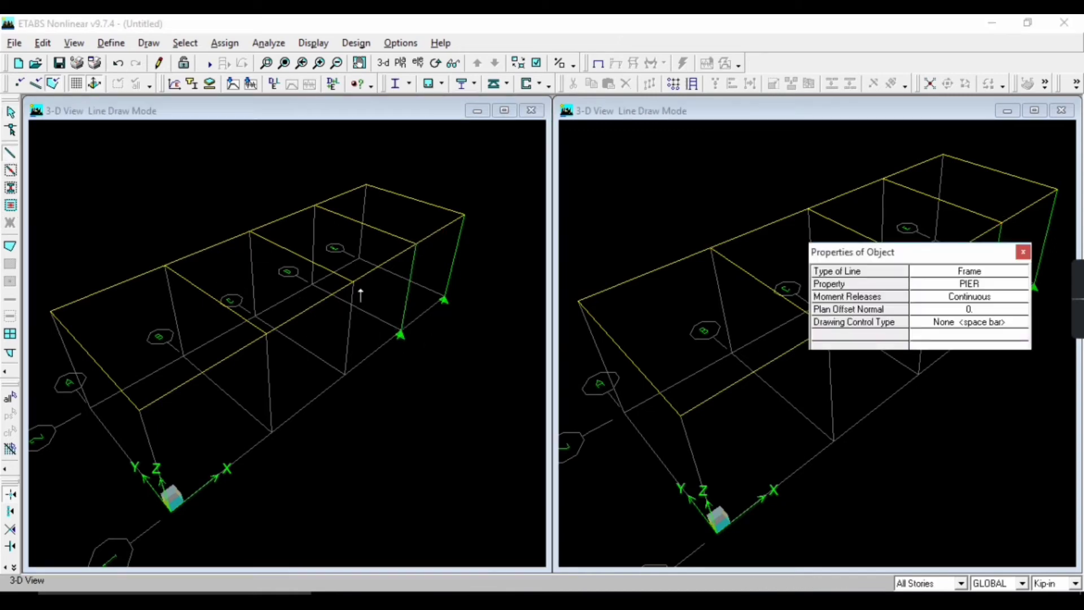
left_click(353, 281)
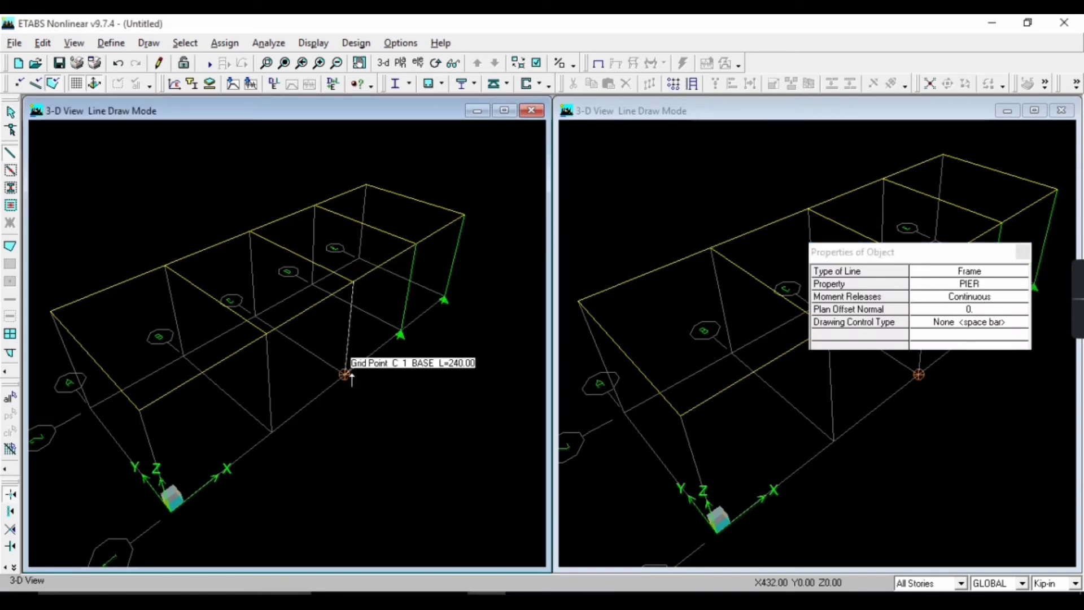
left_click(344, 378)
key("Escape")
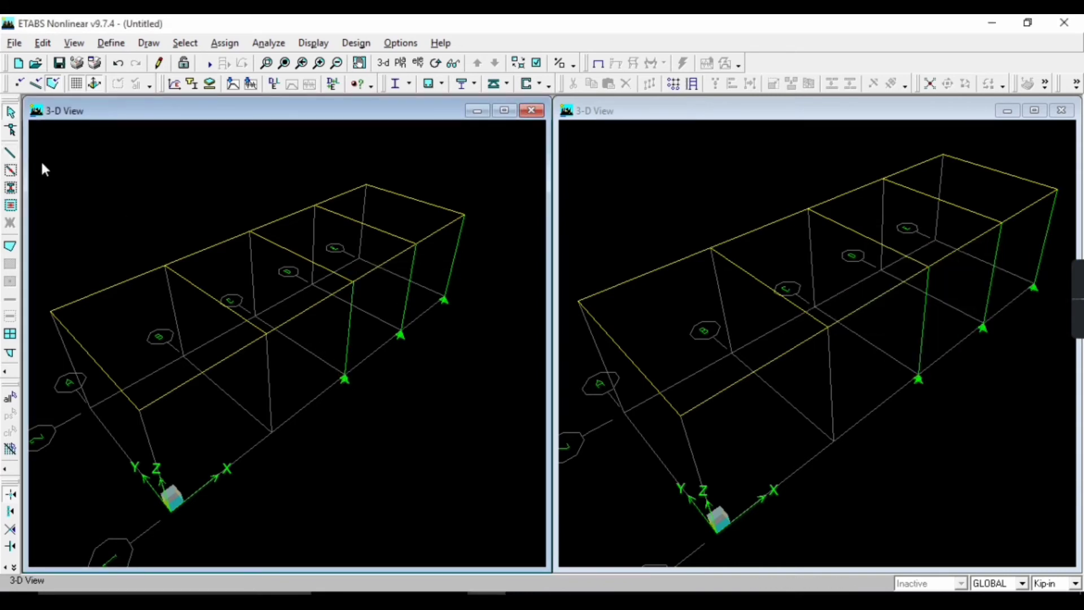
Step: Draw the PIER frame lines from STORY1 to BASE at grid points B-1 and A-1
left_click(11, 153)
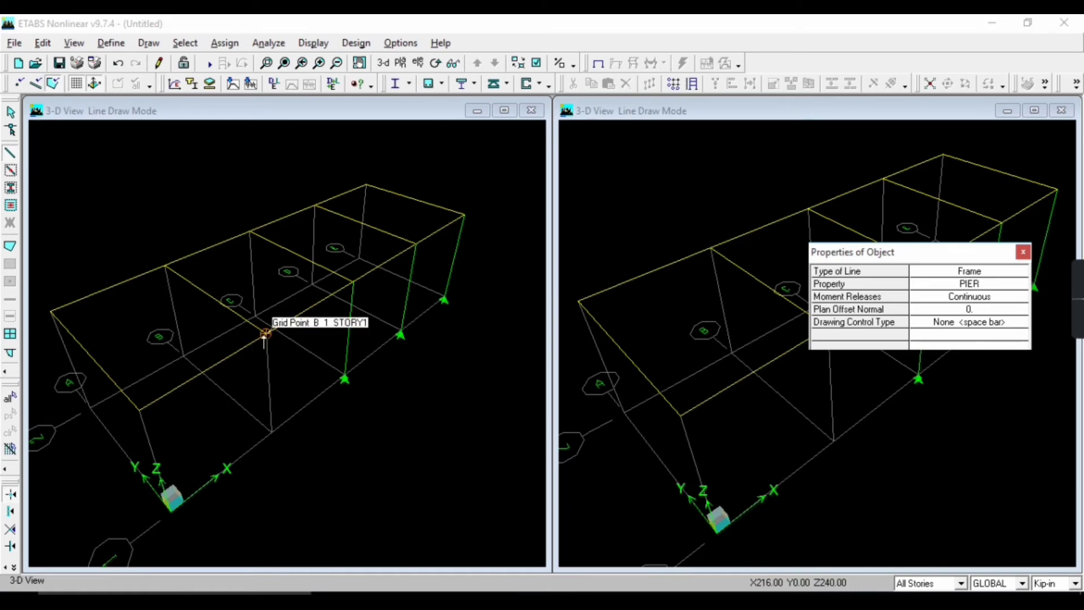
left_click(267, 335)
left_click(271, 436)
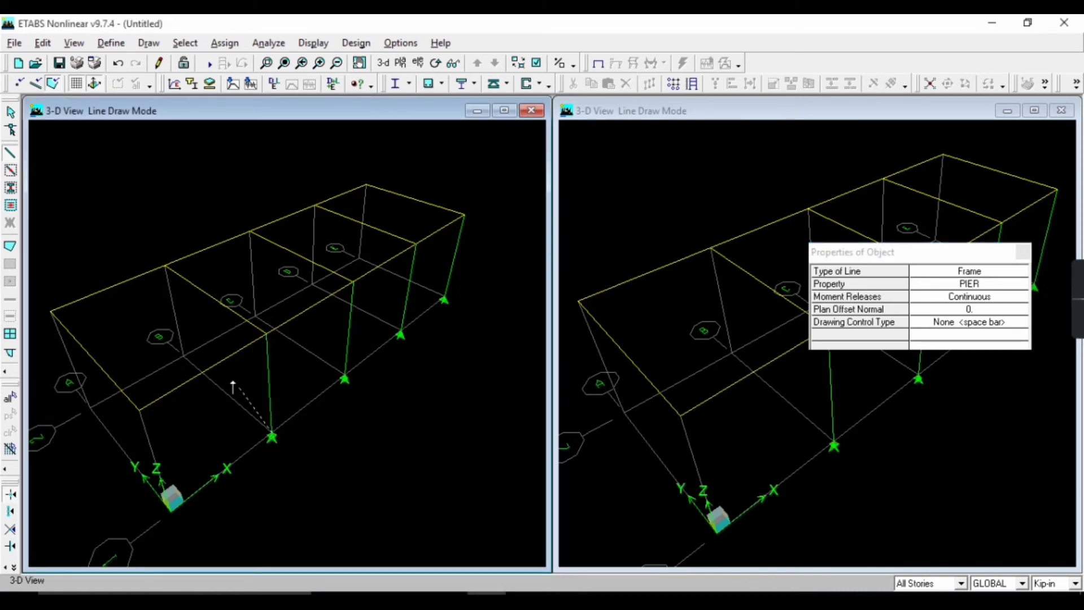
key("Escape")
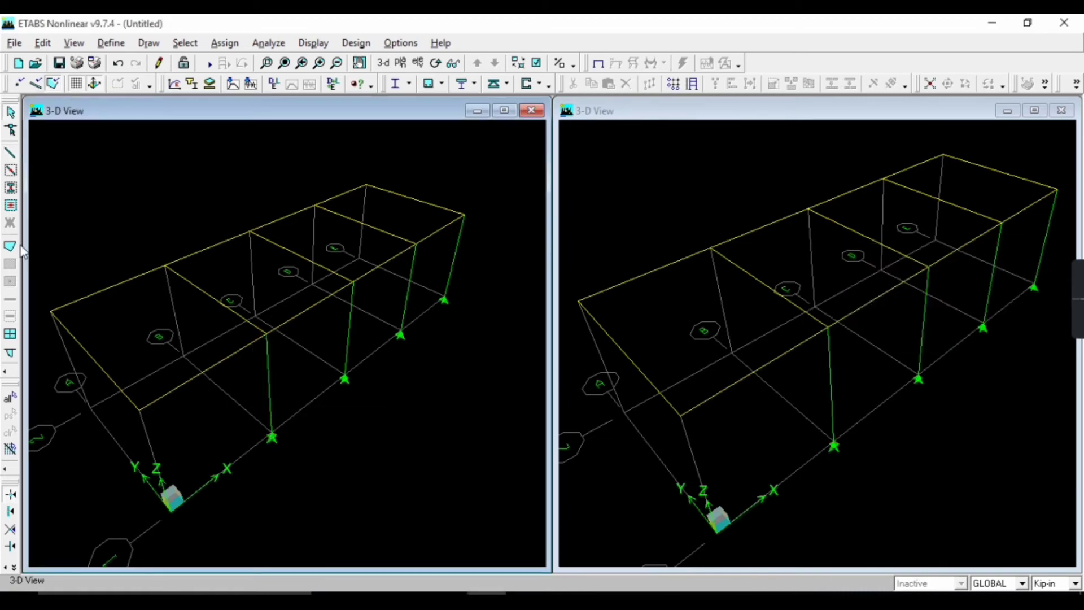
left_click(9, 155)
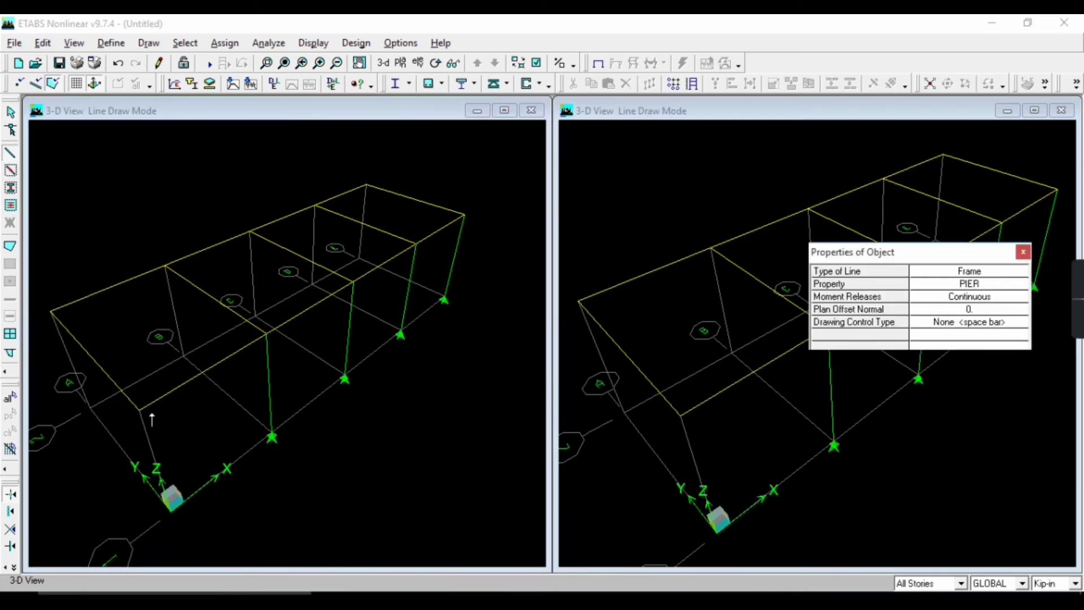
left_click(140, 410)
left_click(171, 513)
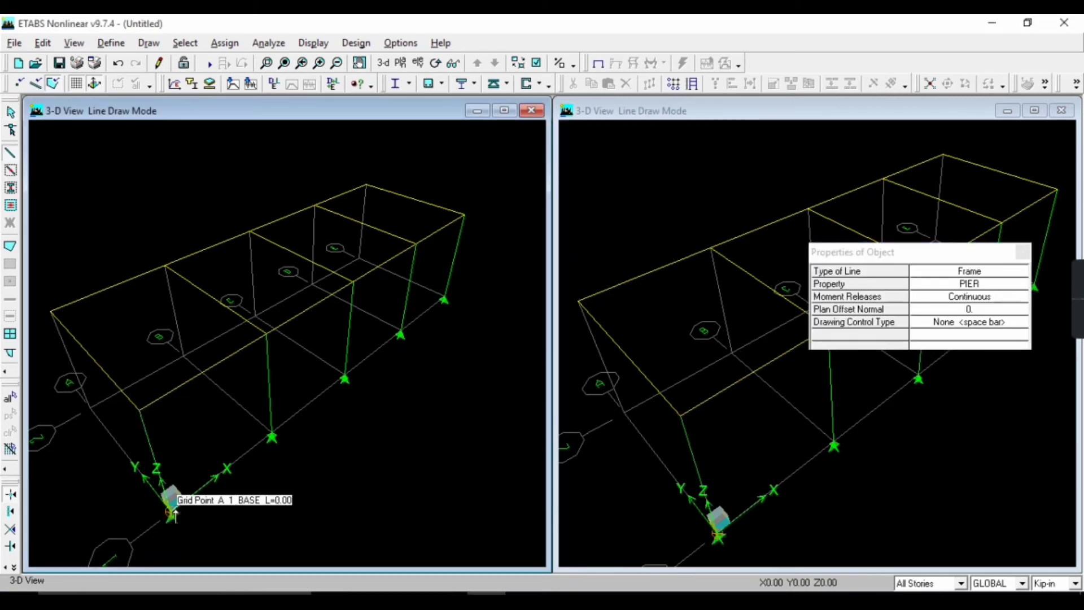
key("Escape")
Step: Draw the PIER frame lines from STORY1 to BASE at grid points A-2 and B-2
left_click(90, 407)
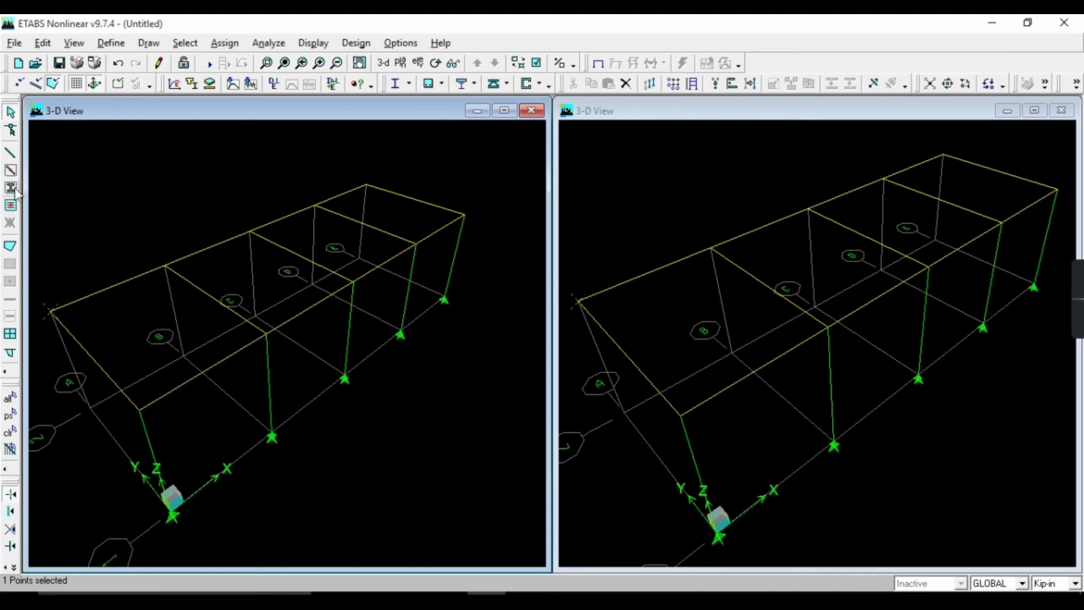
left_click(11, 169)
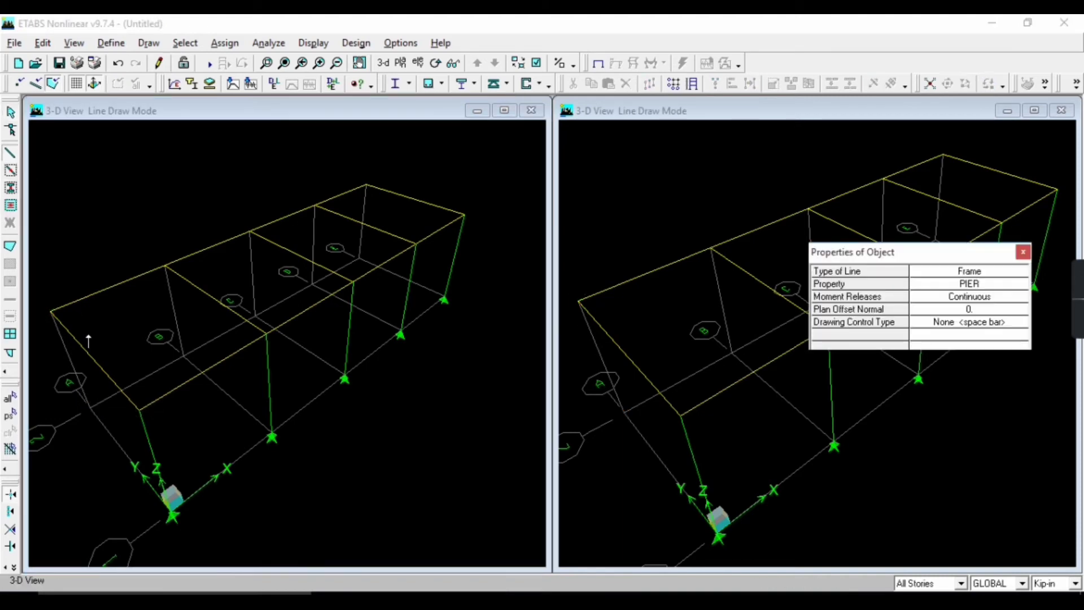
left_click(50, 310)
left_click(91, 407)
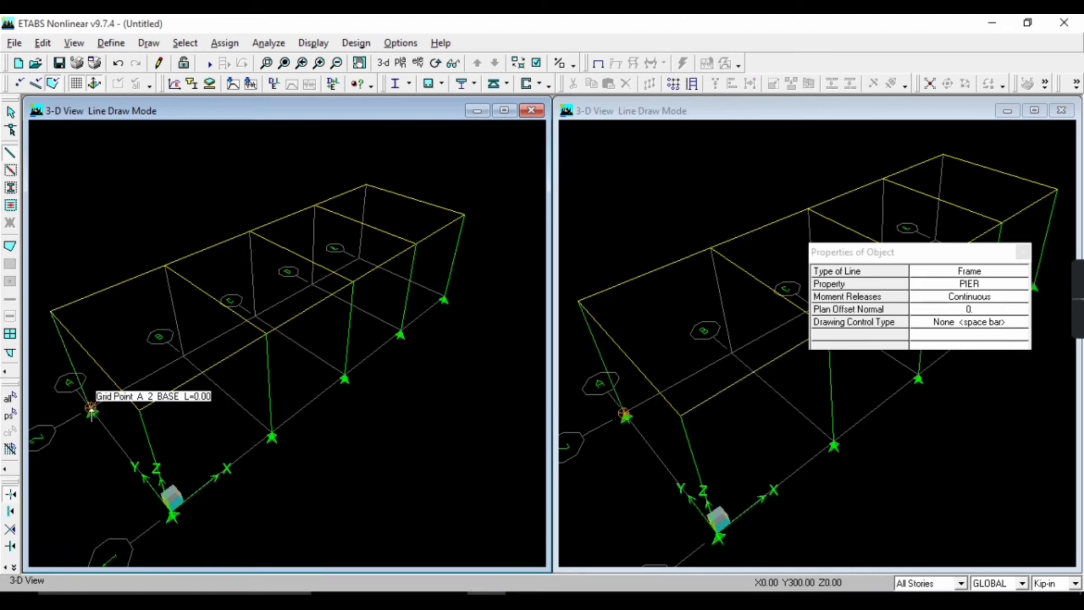
key("Escape")
left_click(11, 153)
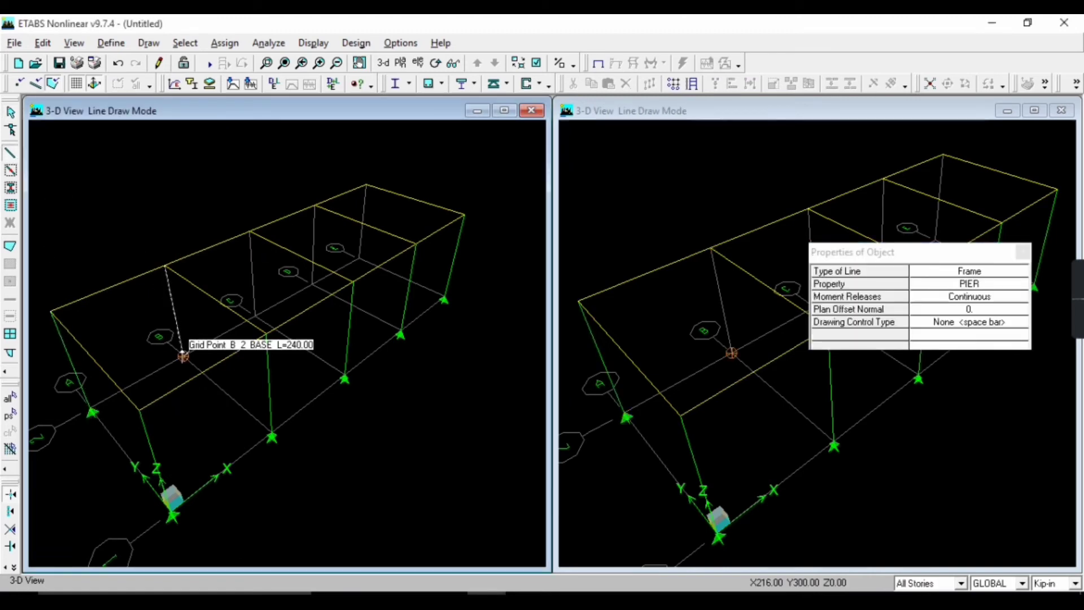
left_click(185, 360)
key("Escape")
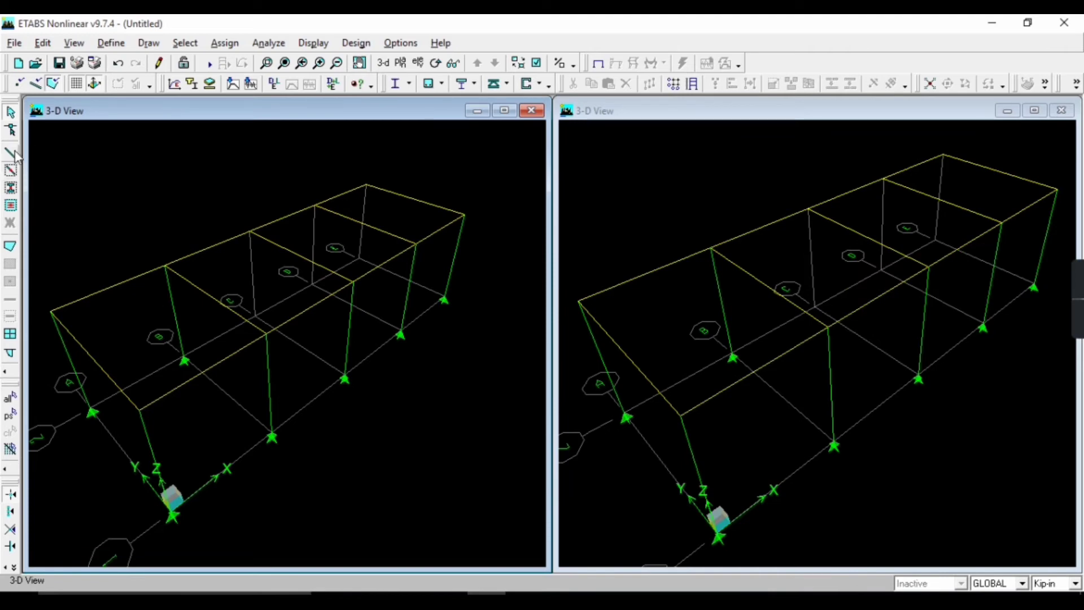
Step: Draw the PIER frame lines from STORY1 to BASE at grid points C-2 and D-2
left_click(11, 153)
left_click(250, 232)
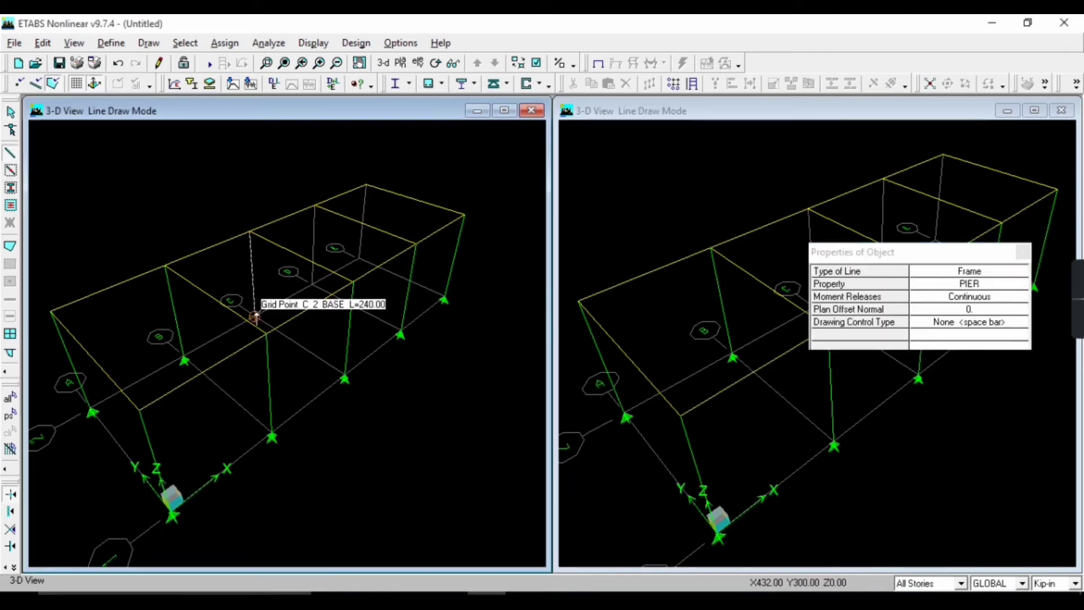
left_click(254, 318)
key("Escape")
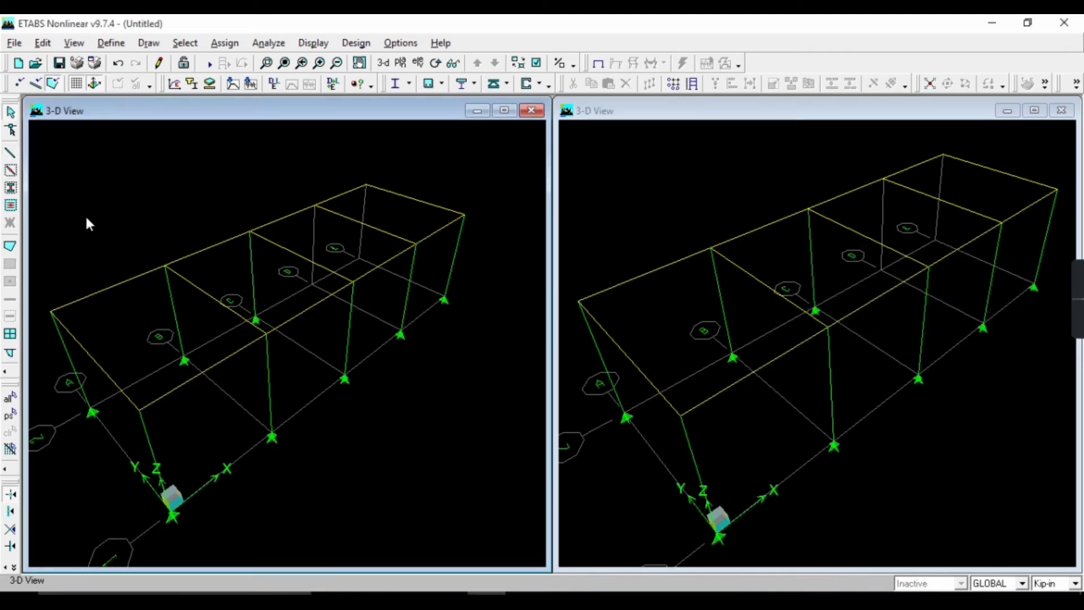
left_click(11, 154)
left_click(315, 207)
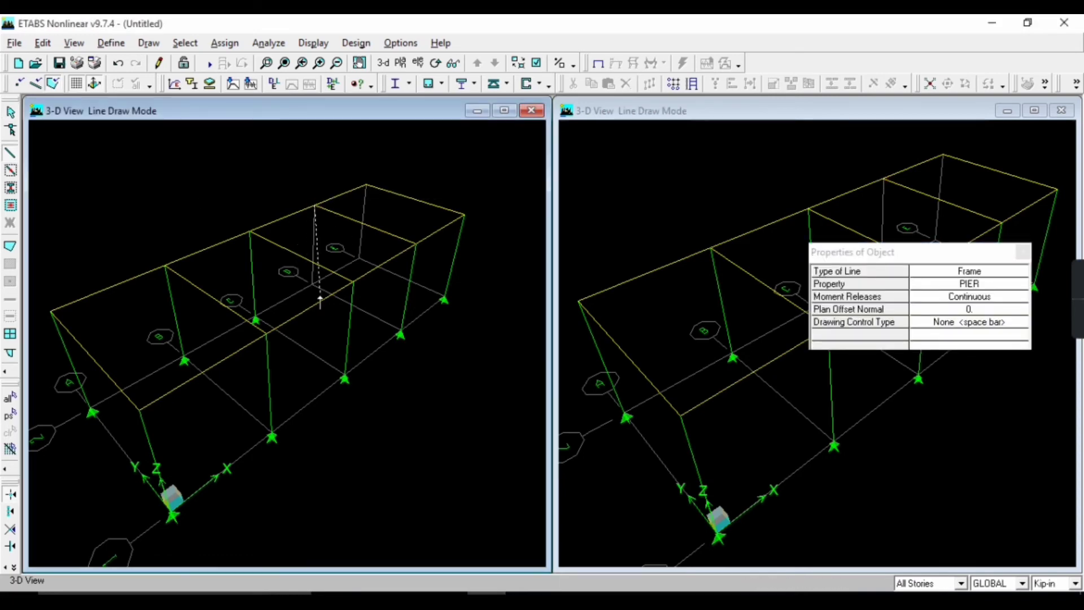
left_click(312, 288)
key("Escape")
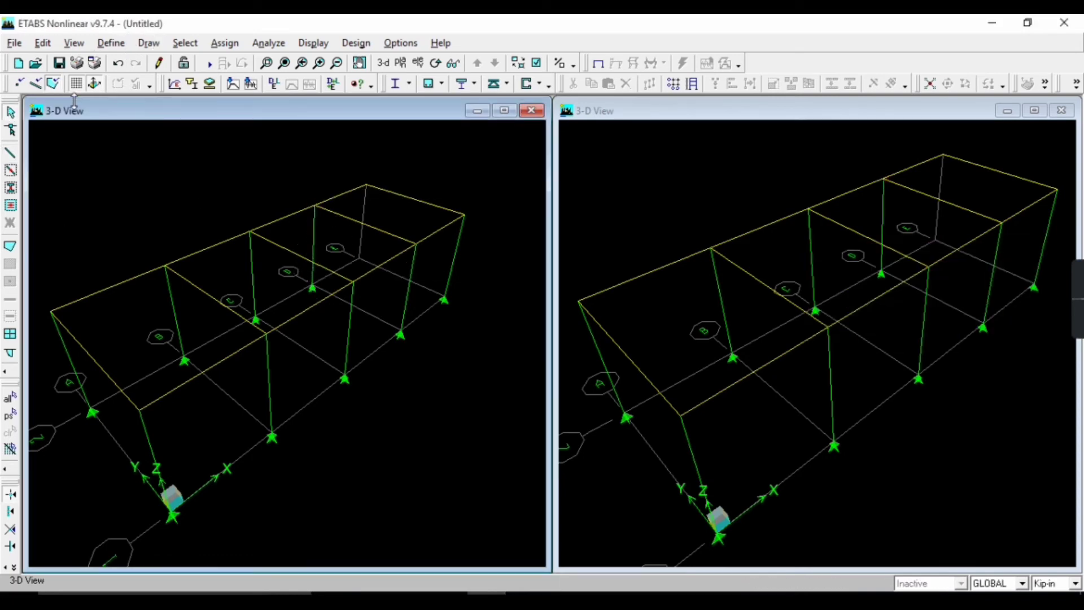
Step: Draw the PIER frame line from STORY1 to BASE at grid point E-2
left_click(11, 153)
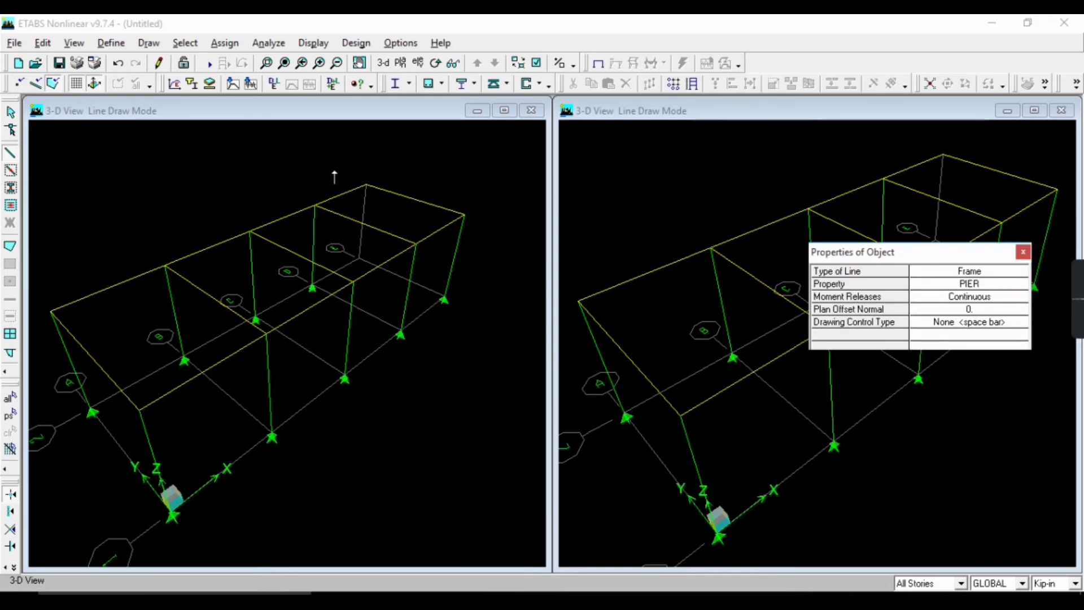
left_click(365, 185)
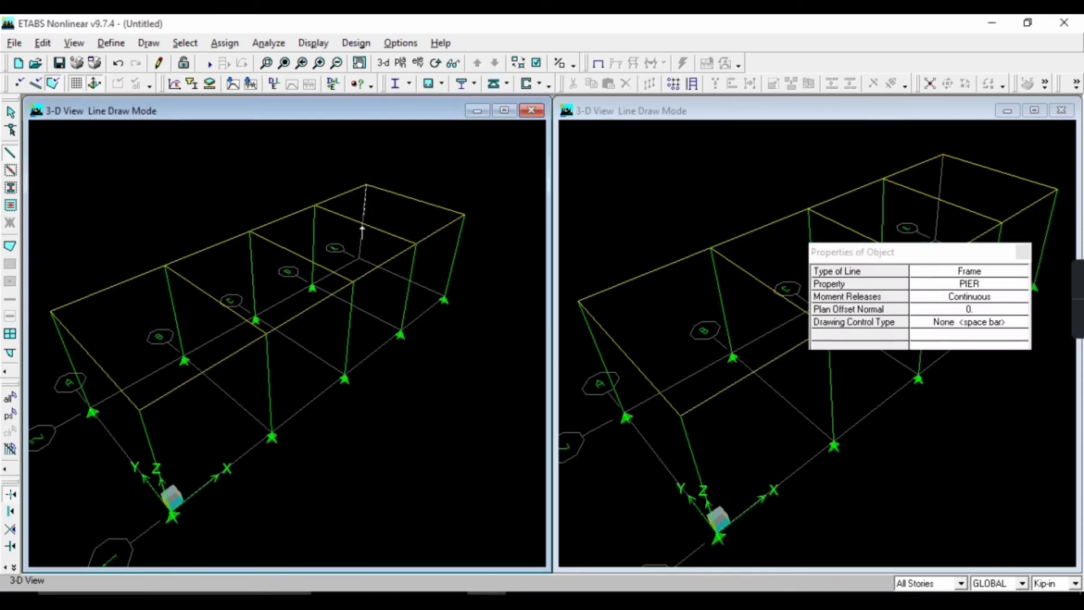
left_click(357, 258)
key("Escape")
scroll(441, 265, "down", 3)
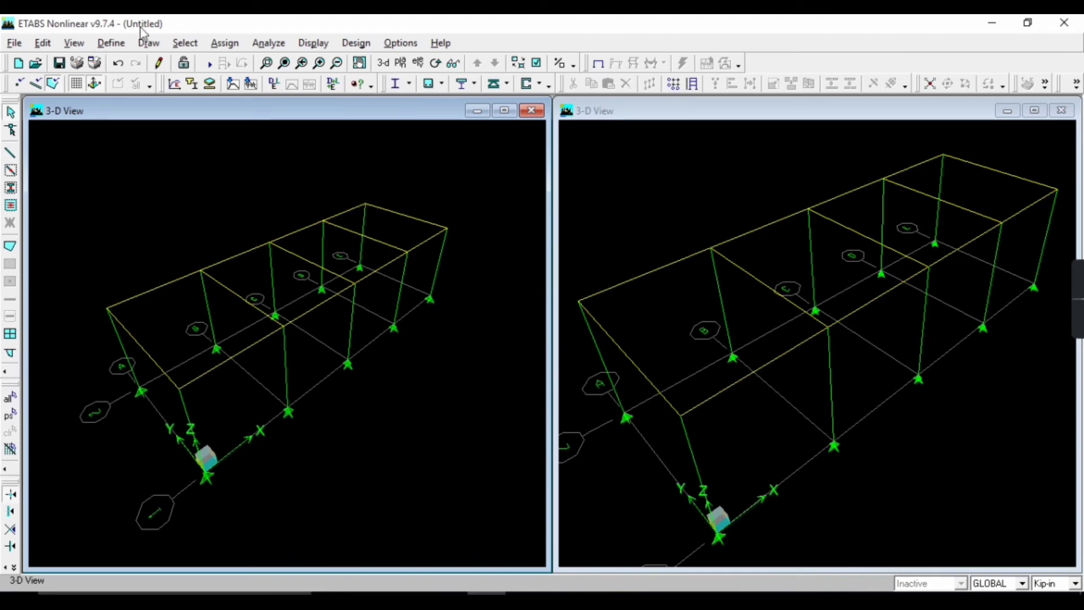
Step: Try to draw a SLAB area across the STORY1 deck through grid points E-1, E-2, A-1 and A-2
left_click(154, 44)
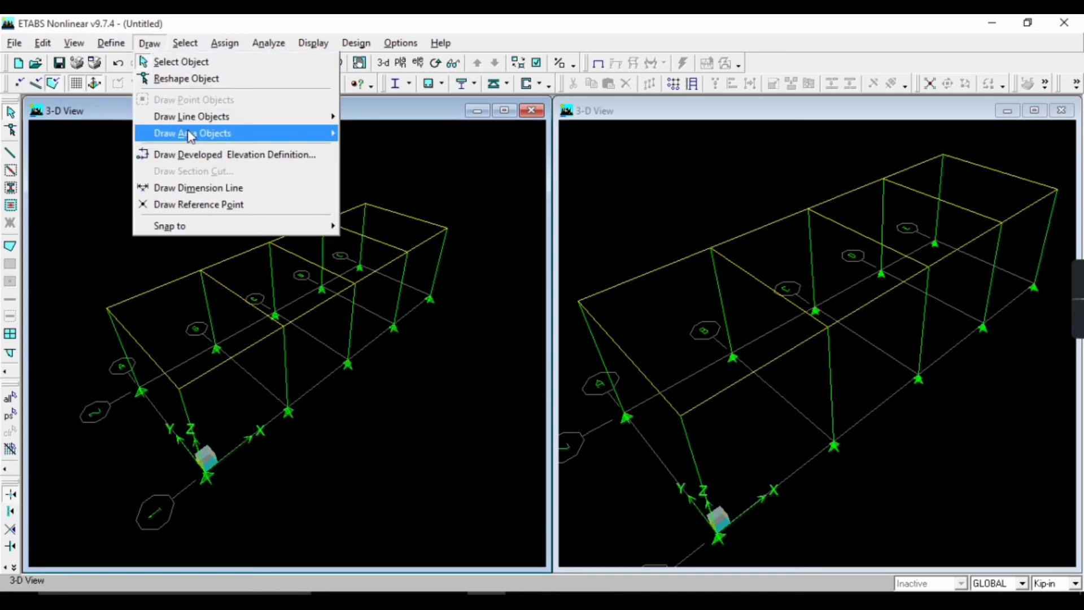
mouse_move(190, 116)
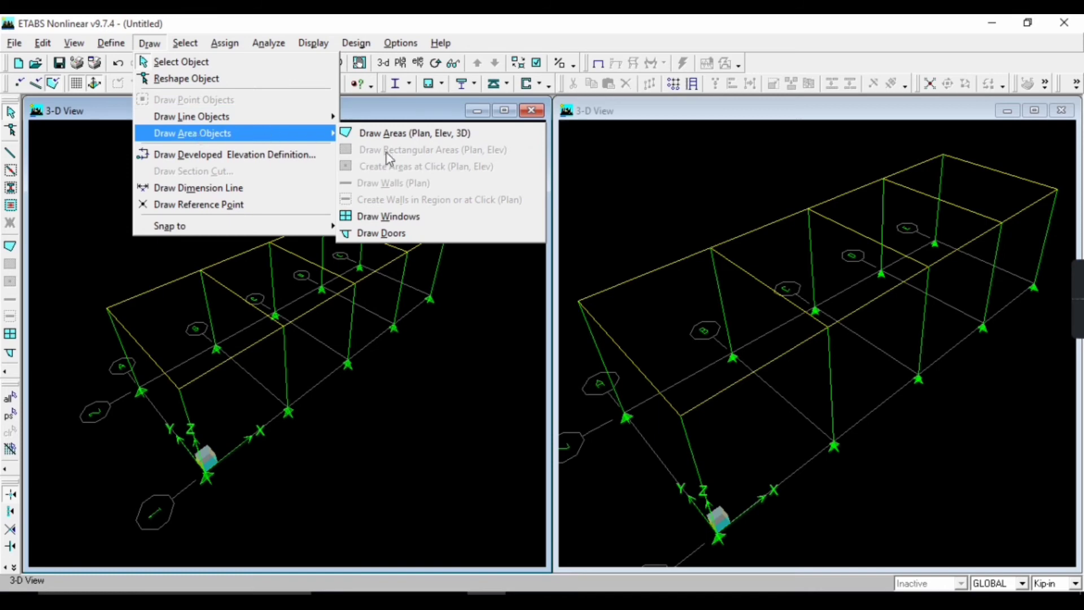
left_click(458, 140)
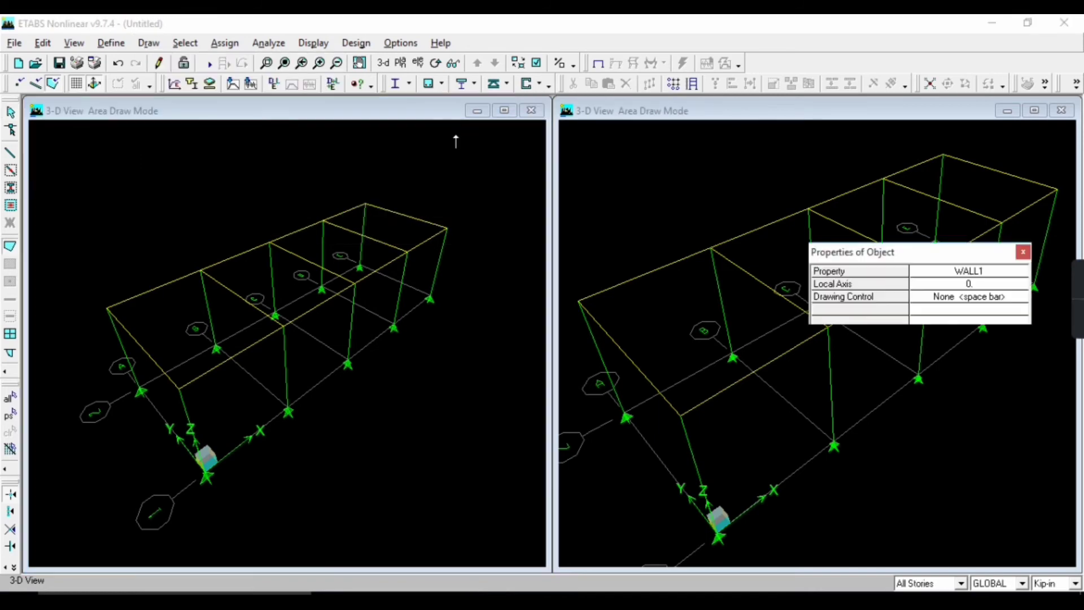
left_click(955, 273)
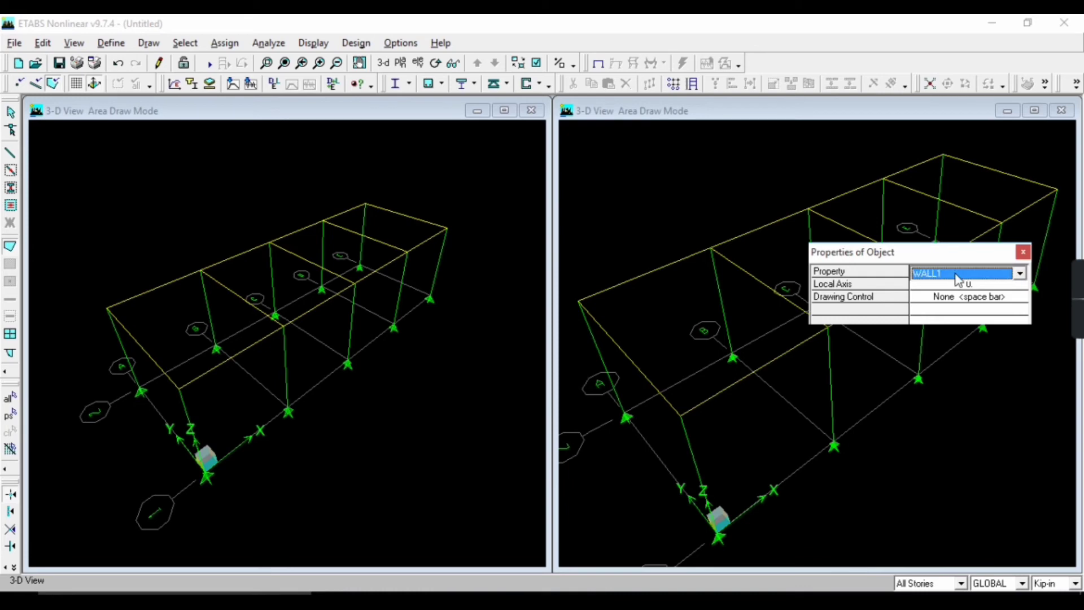
scroll(955, 274, "up", 1)
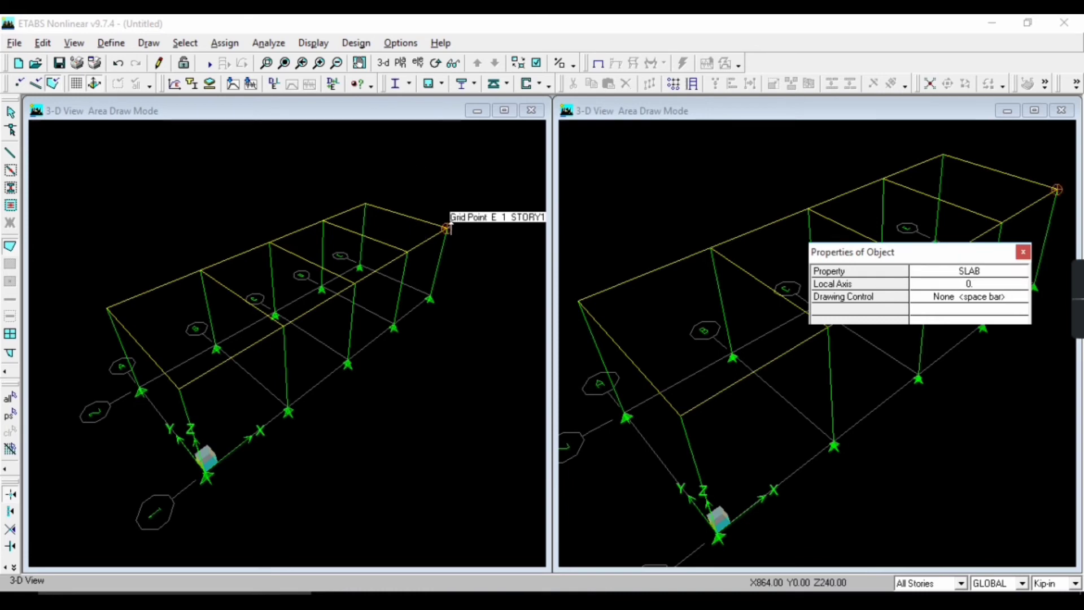
left_click(449, 228)
left_click(365, 203)
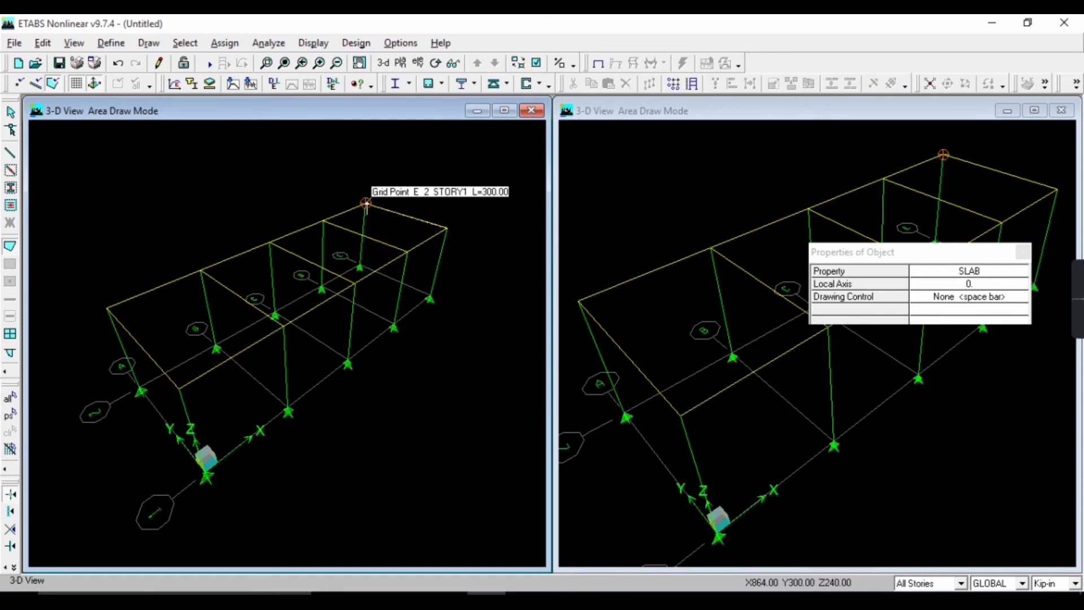
left_click(172, 384)
double_click(106, 307)
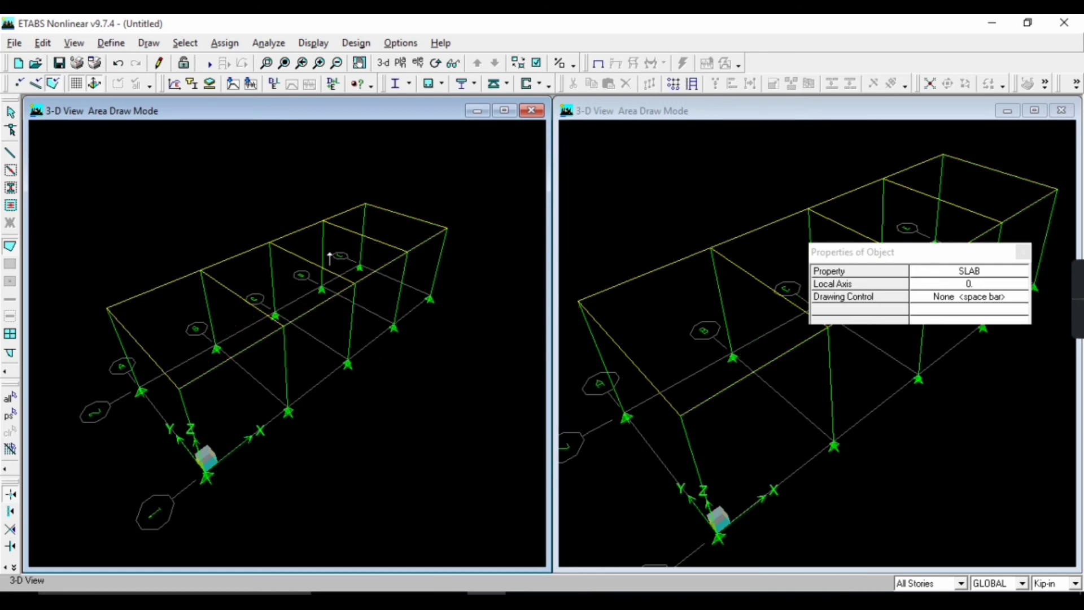
key("Escape")
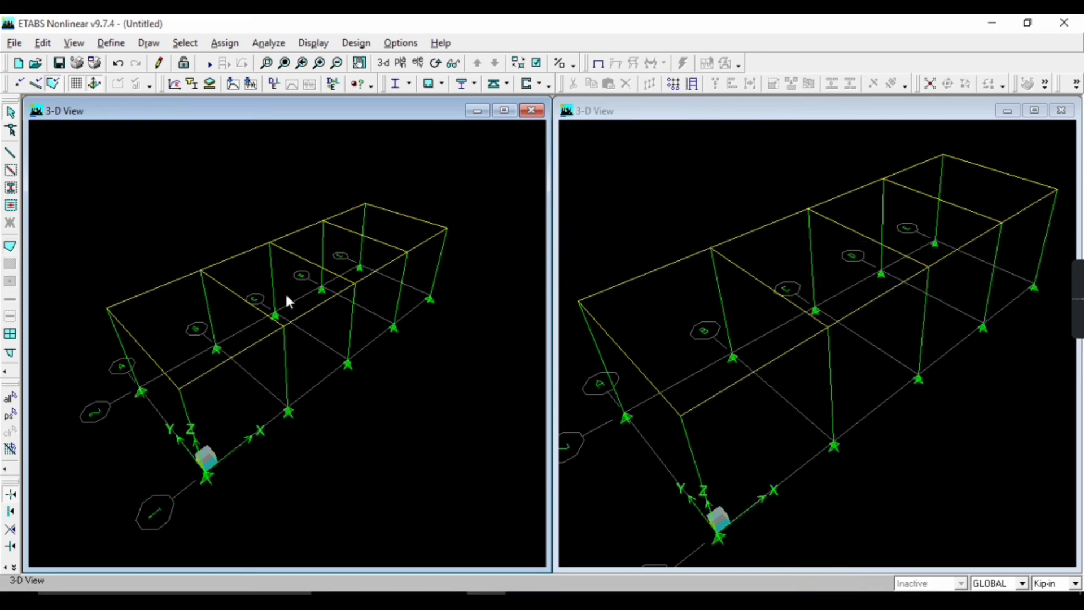
left_click(301, 310)
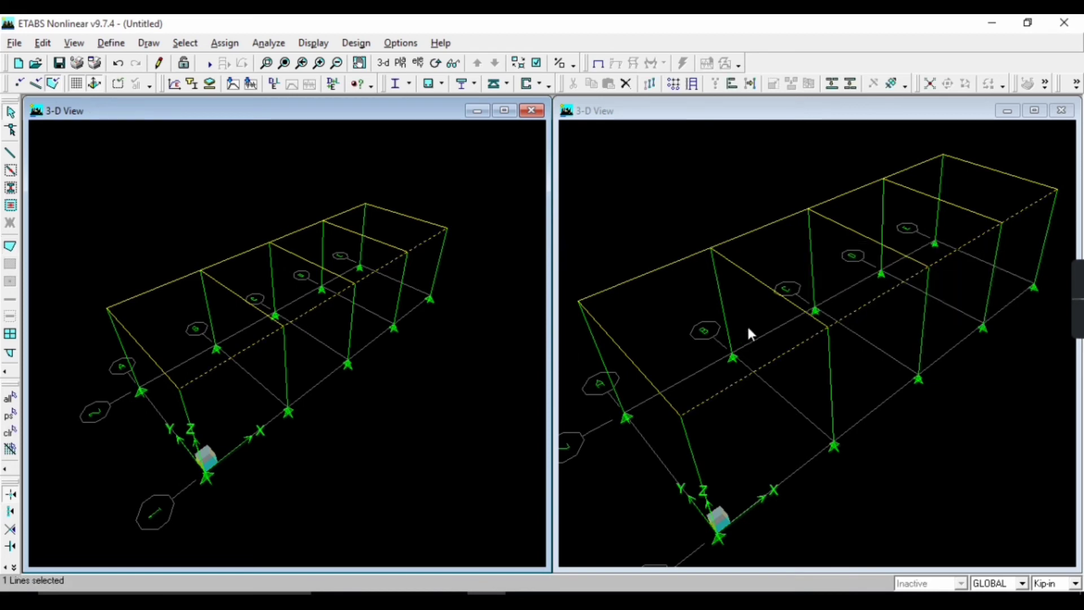
left_click(780, 353)
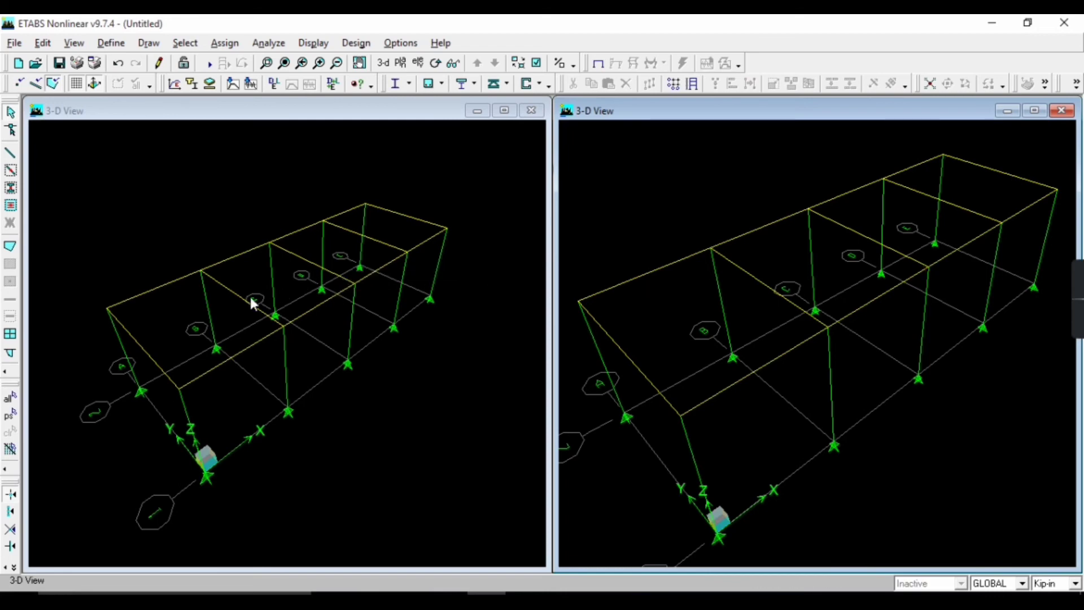
left_click(369, 371)
scroll(326, 328, "down", 2)
scroll(226, 338, "up", 1)
scroll(212, 416, "up", 1)
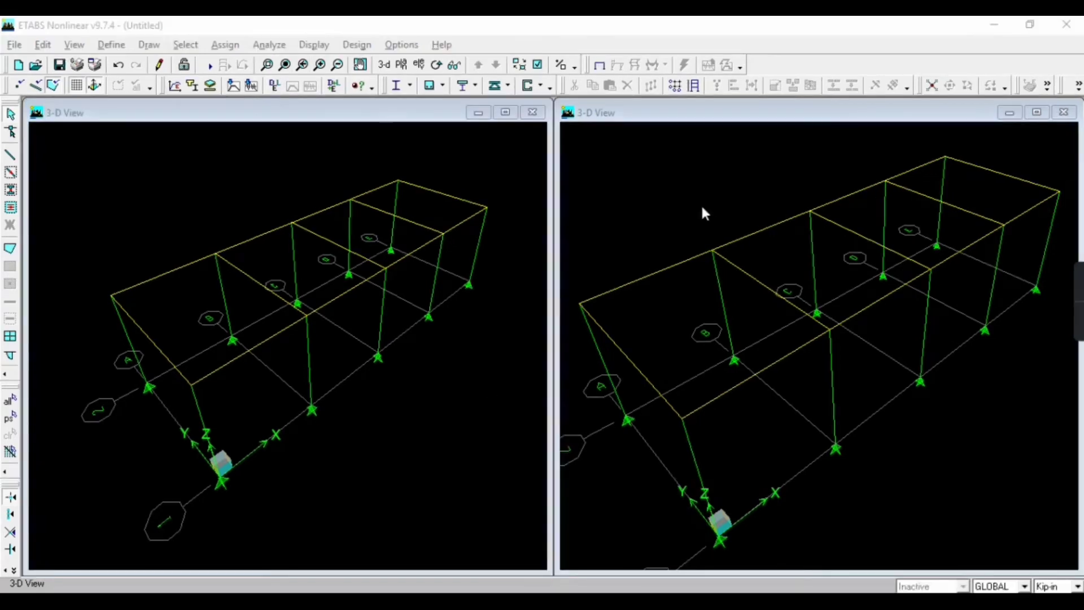
Step: Run the model check with a 0.1 in tolerance and no optional checks enabled, and dismiss its report
left_click(272, 44)
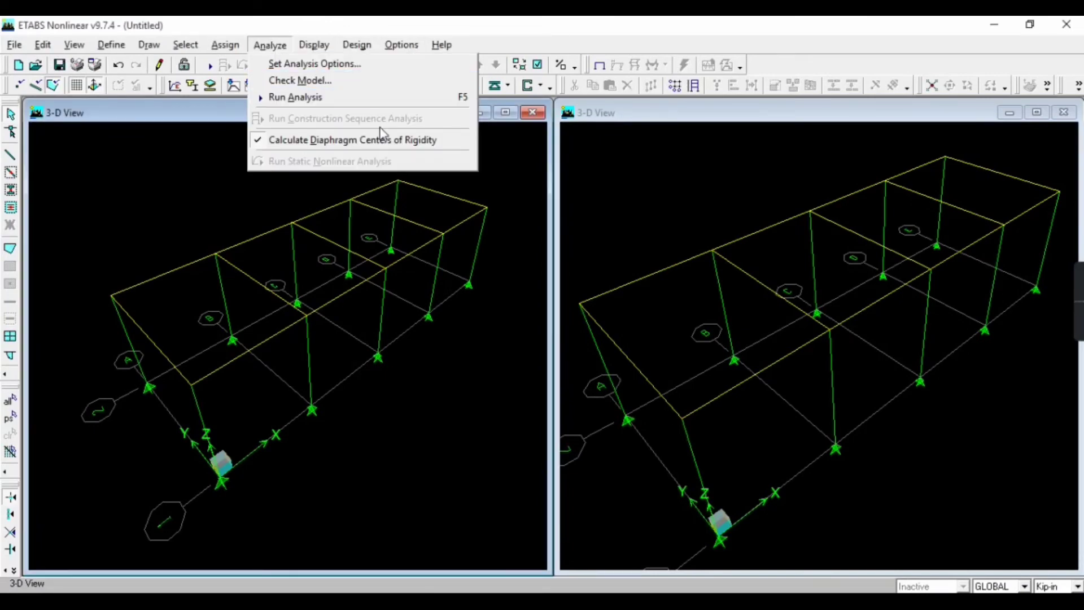
left_click(356, 79)
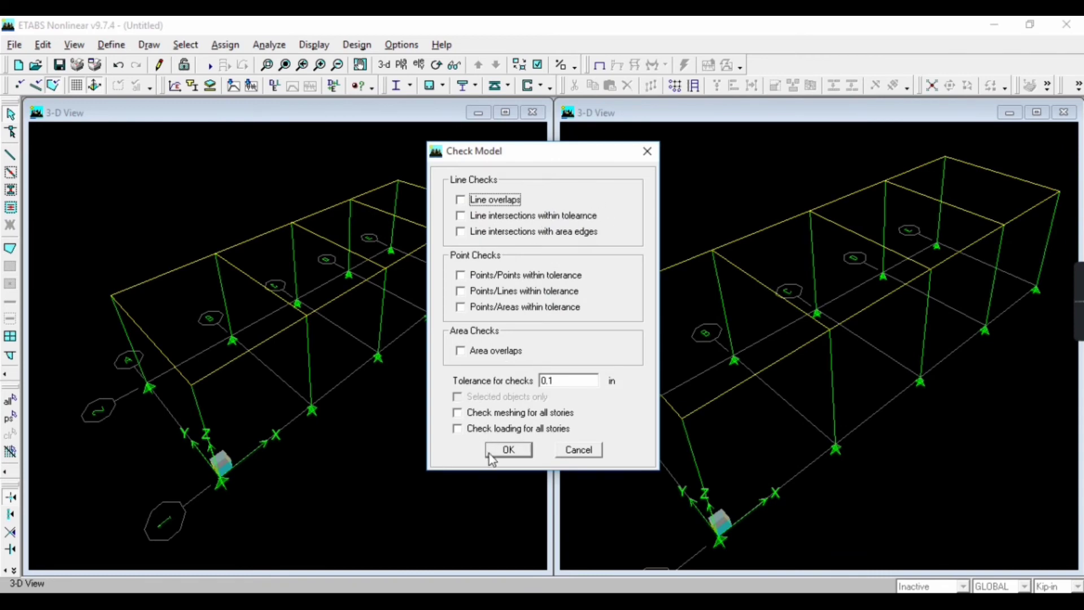
left_click(508, 449)
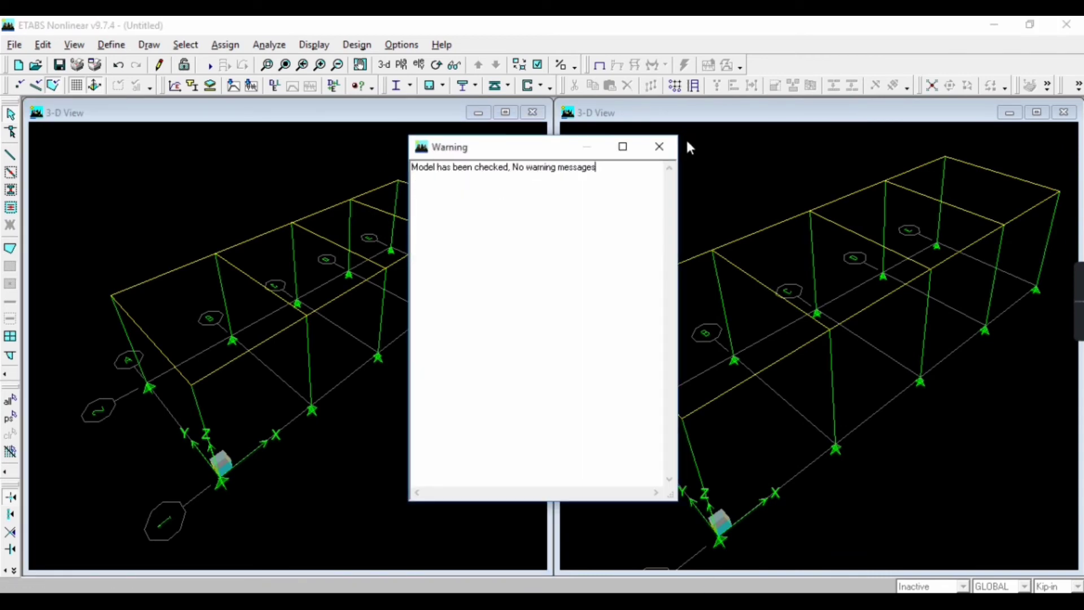
left_click(659, 146)
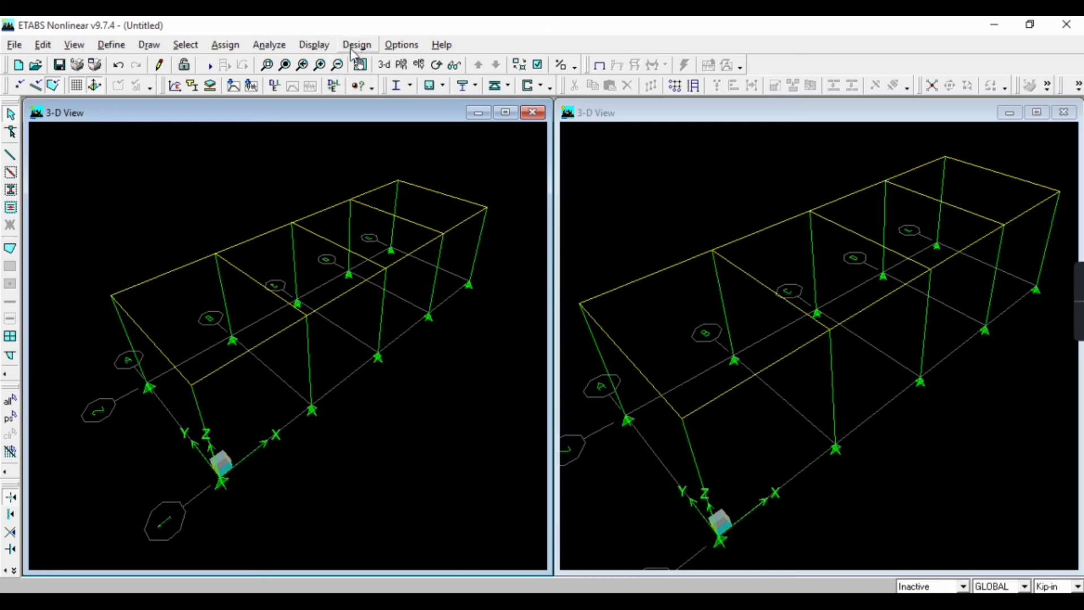
Step: Save the model on the Desktop as bridge.$ET, replacing the existing file
key("ctrl+shift+s")
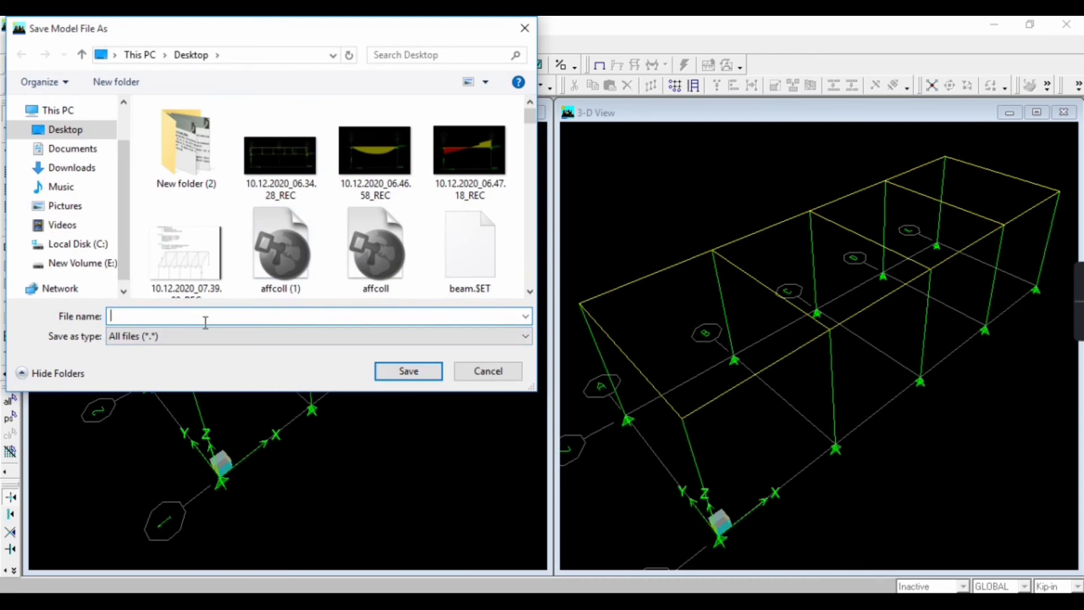
type("br")
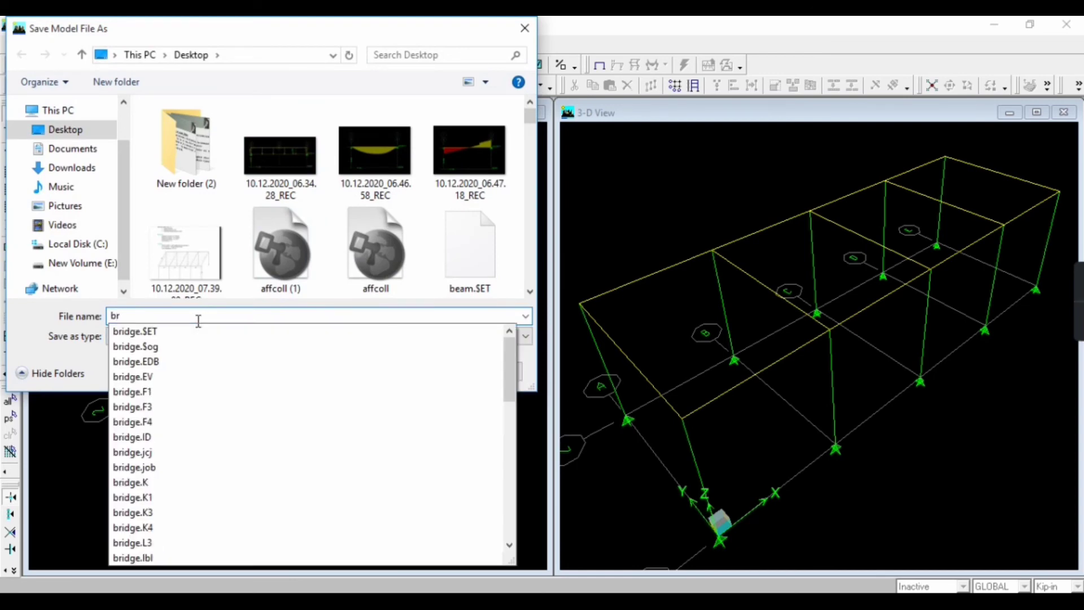
type("id")
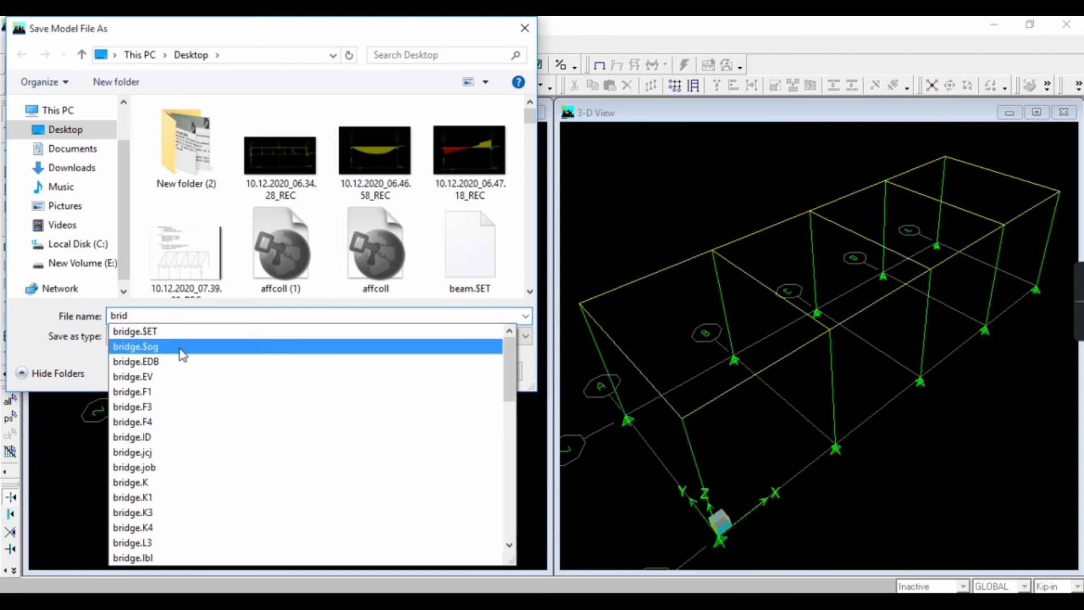
left_click(203, 332)
left_click(406, 371)
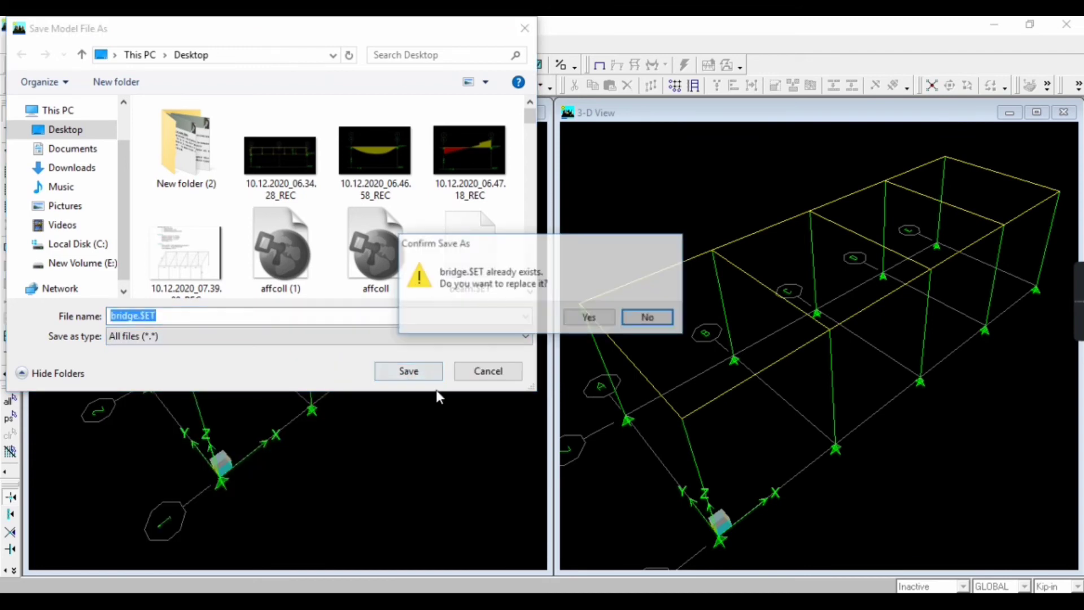
left_click(587, 316)
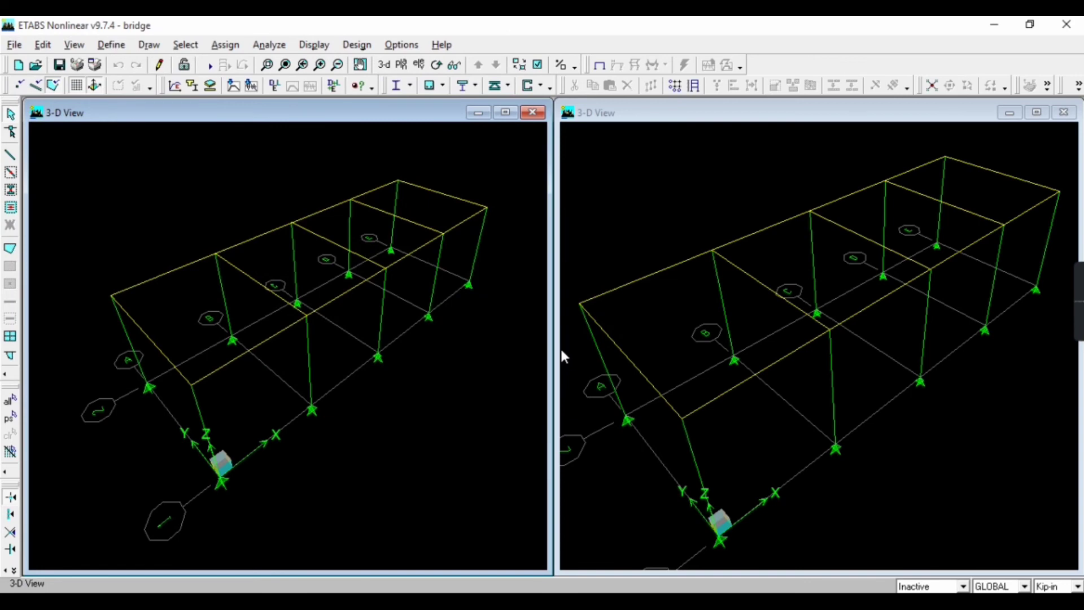
Step: Run the analysis and examine the DEAD load deformed shape of the girders and piers
key("F5")
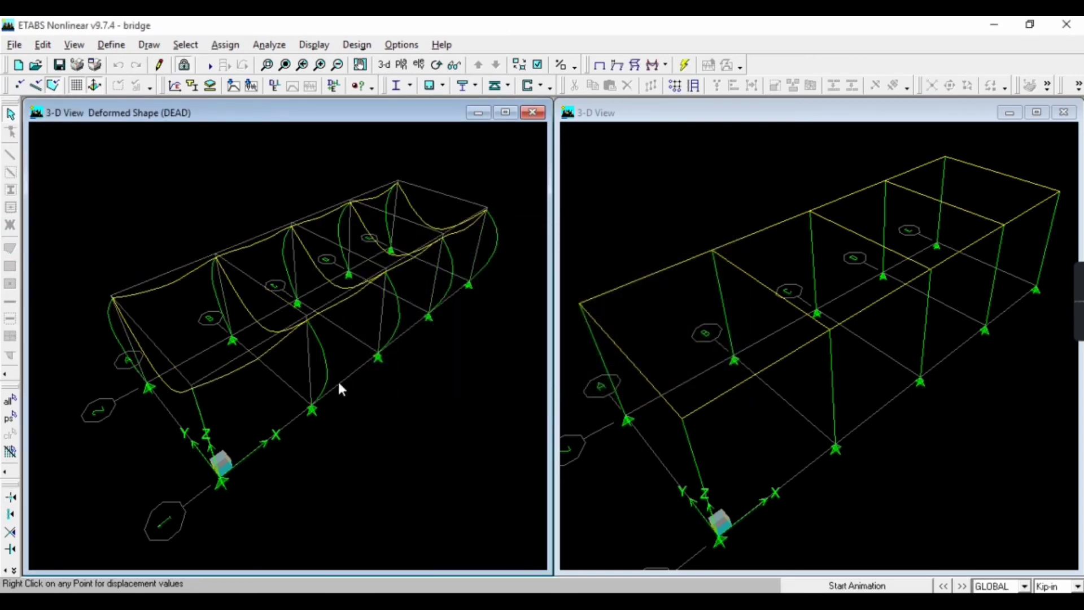
scroll(306, 326, "up", 5)
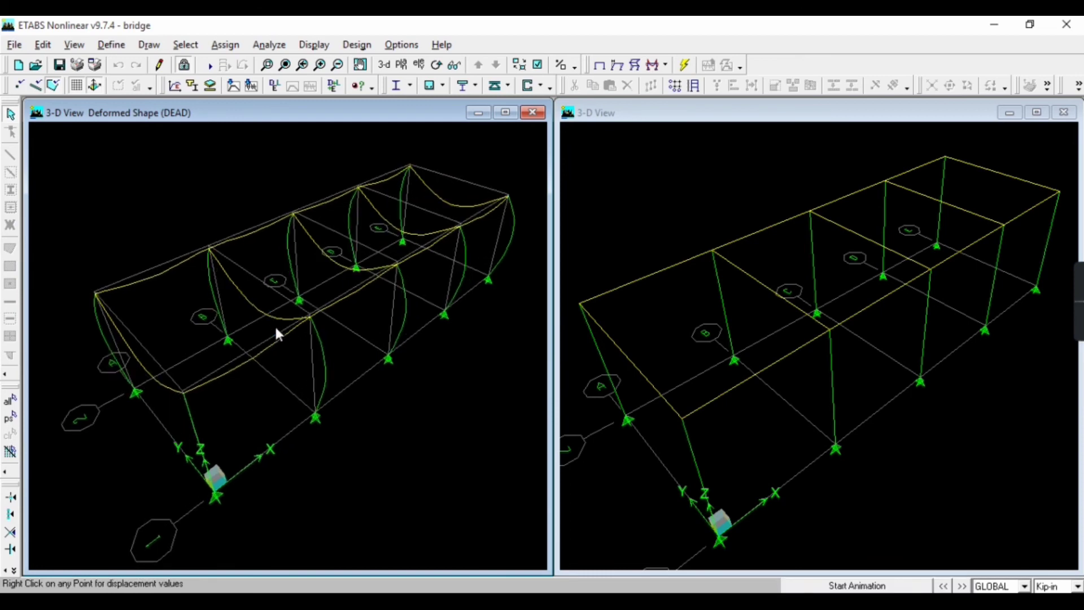
scroll(326, 289, "up", 4)
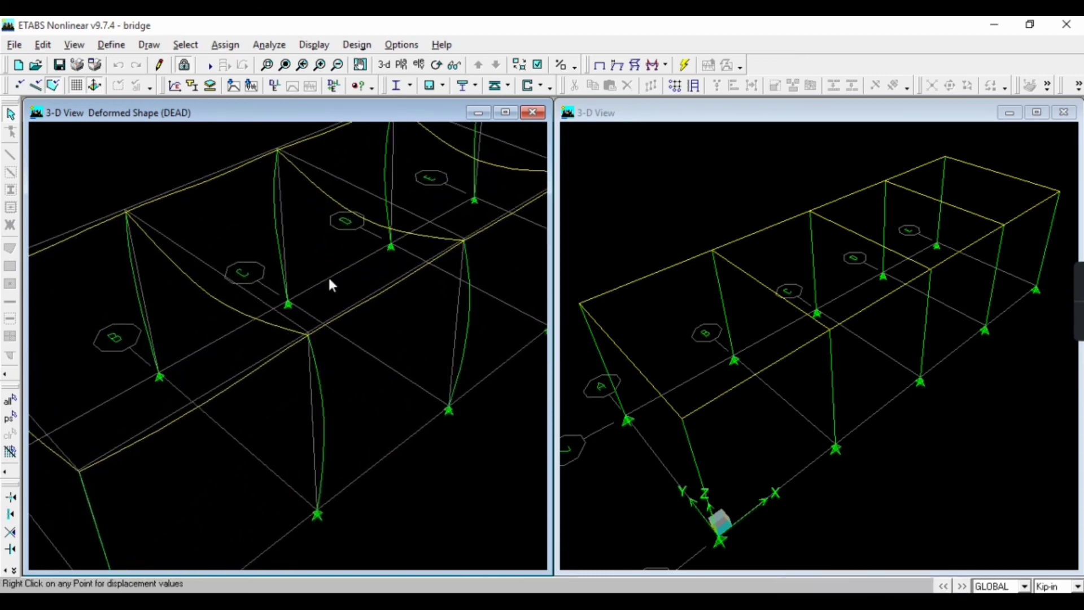
scroll(217, 234, "down", 2)
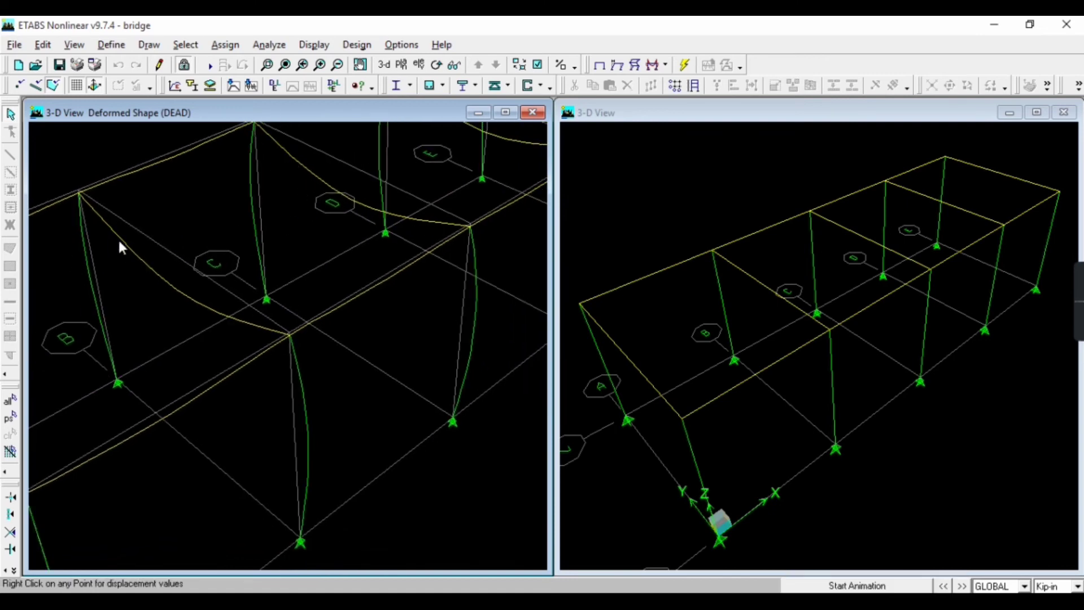
scroll(325, 292, "down", 4)
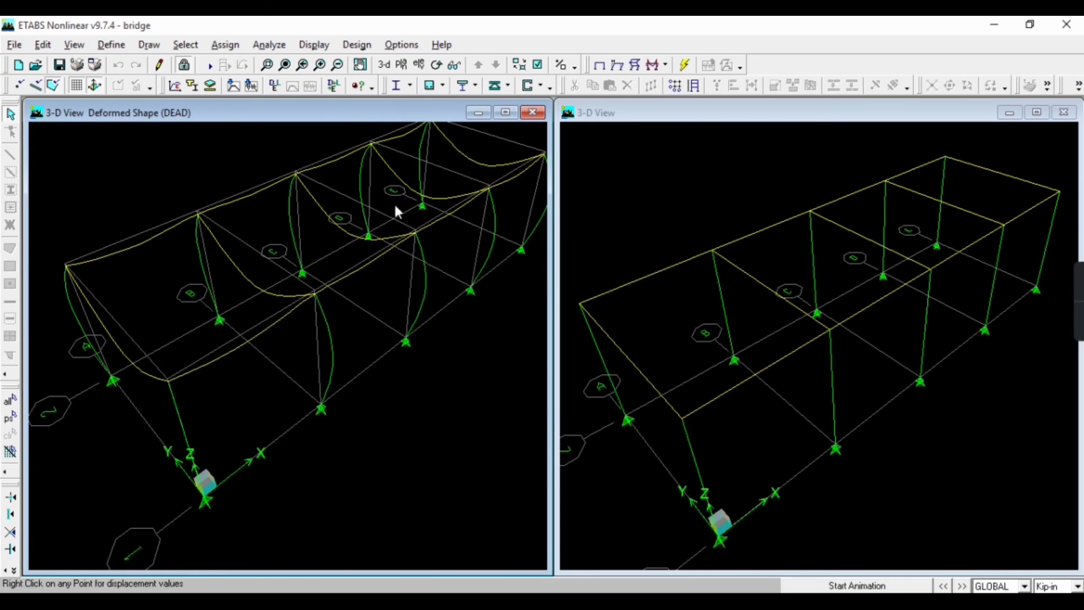
scroll(381, 249, "up", 1)
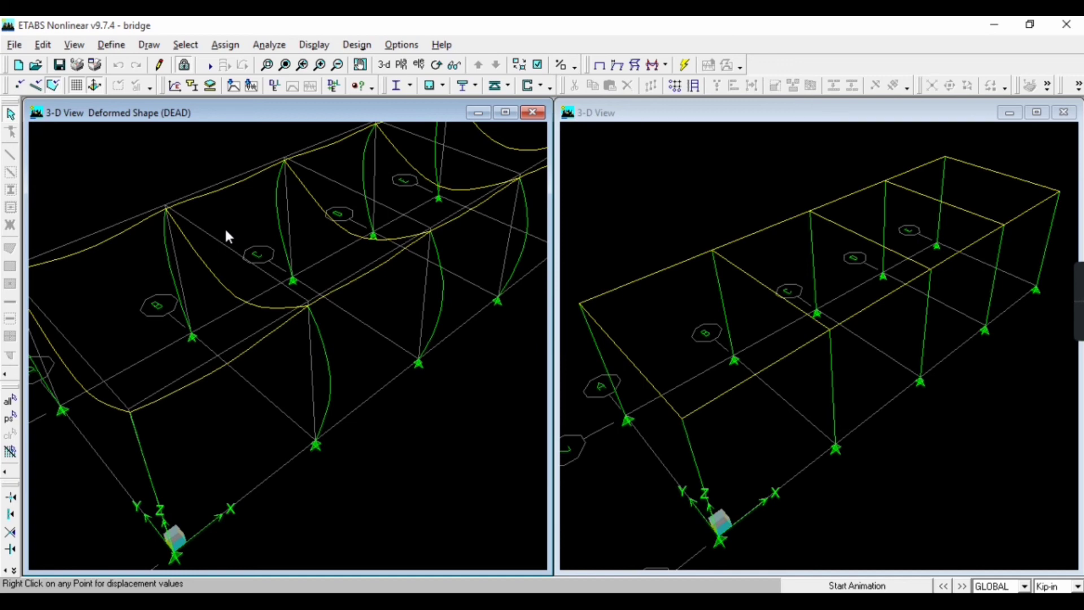
scroll(353, 209, "down", 3)
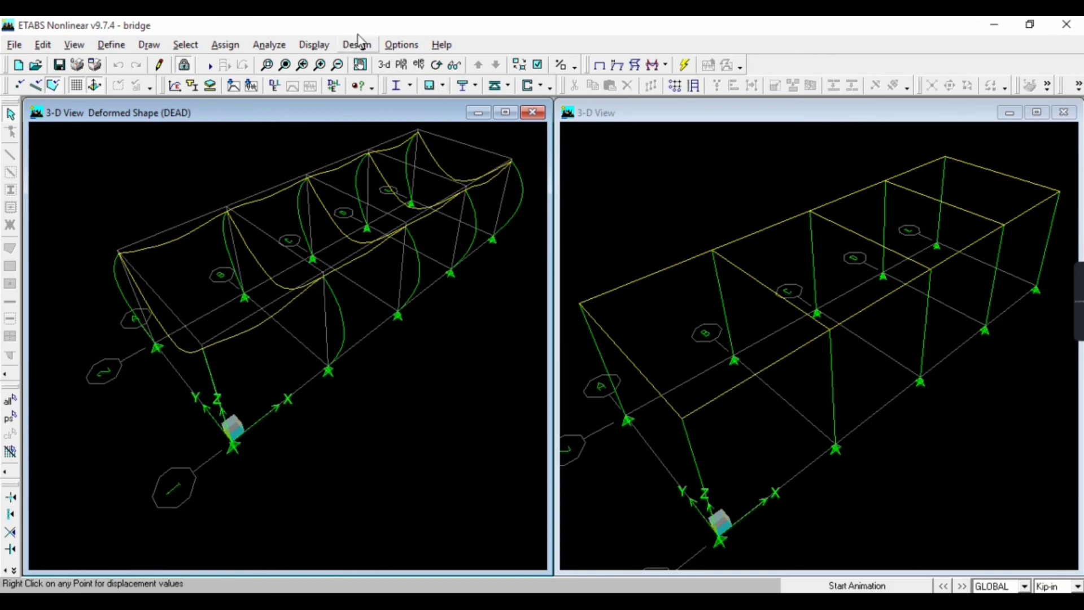
Step: Display the support reactions for the DEAD static load in the 3-D view and inspect them
left_click(324, 45)
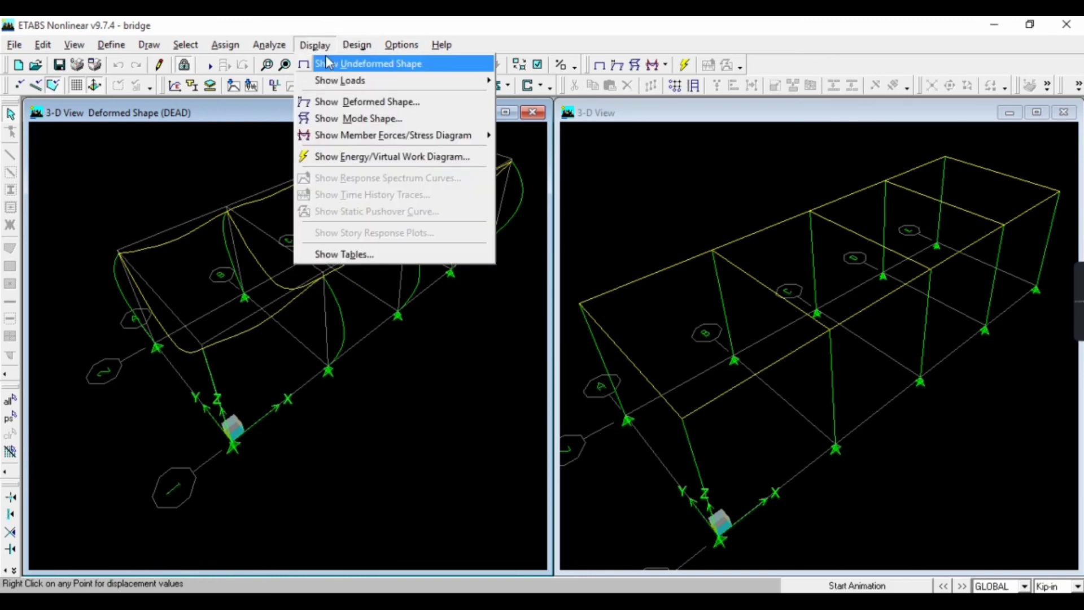
mouse_move(361, 140)
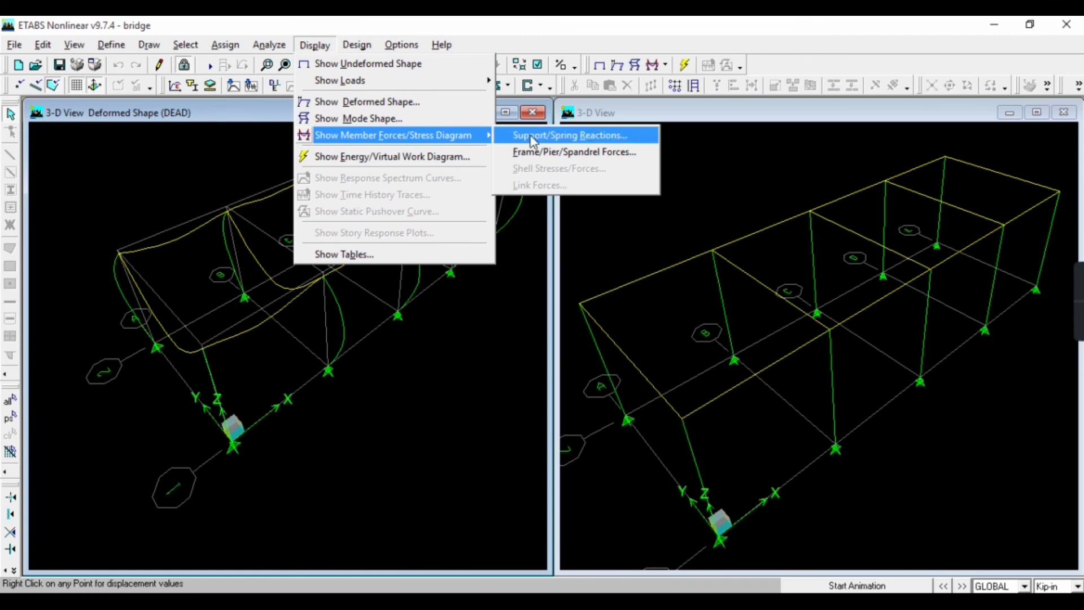
left_click(559, 141)
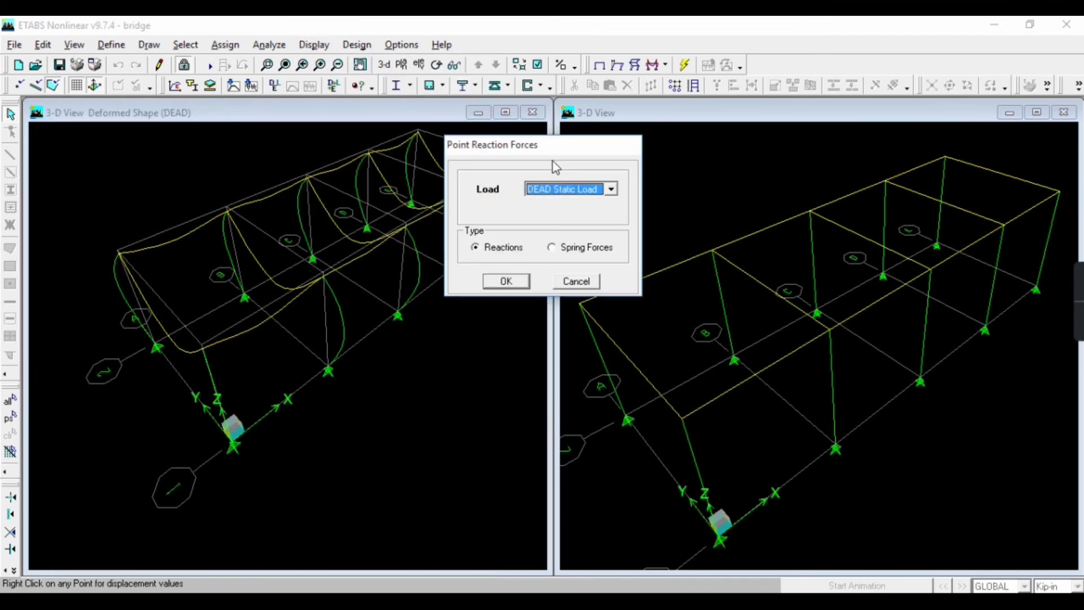
left_click(522, 280)
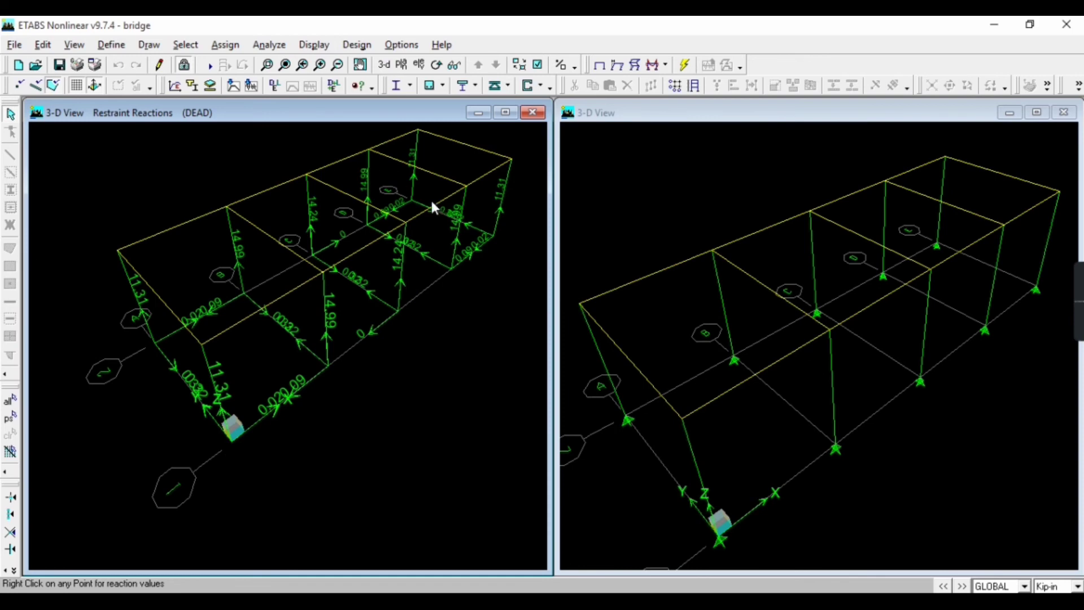
scroll(342, 265, "up", 1)
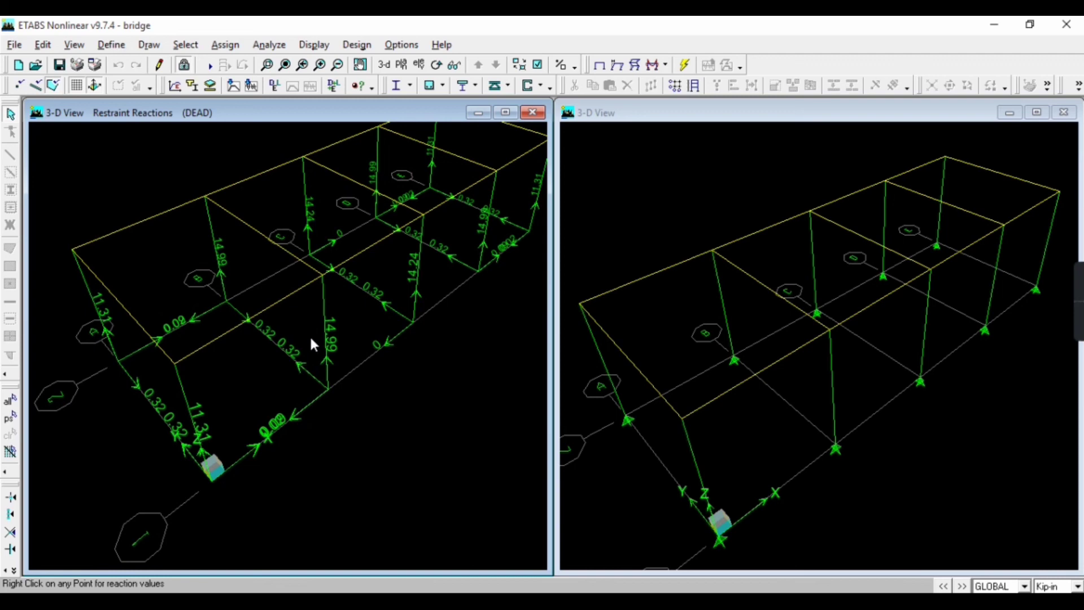
Step: Display the filled Shear 2-2 force diagram of the frames for the DEAD static load in the 3-D view
scroll(286, 247, "down", 3)
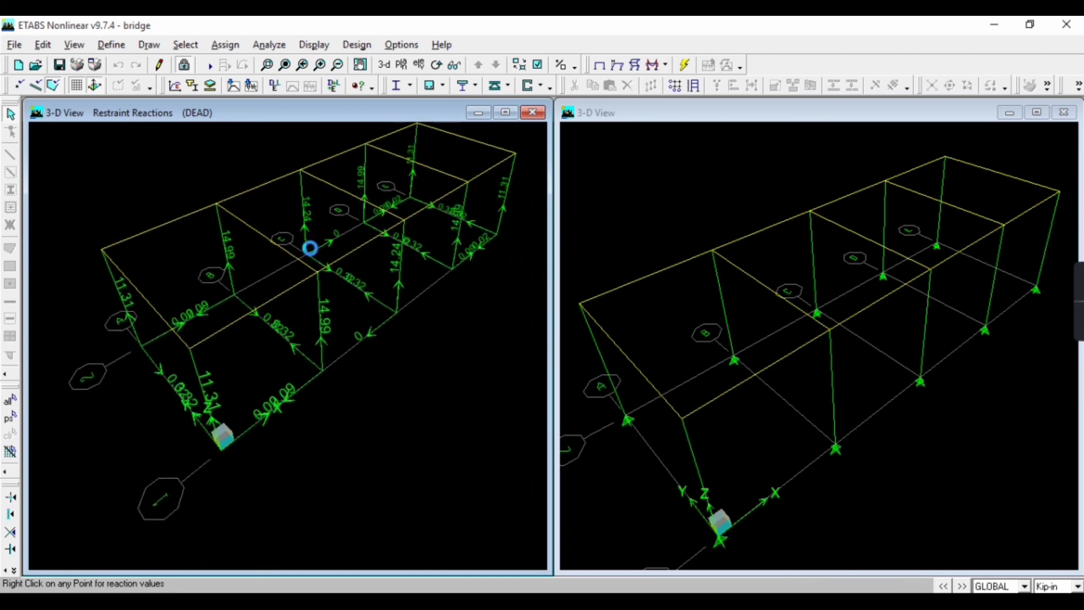
scroll(483, 200, "up", 3)
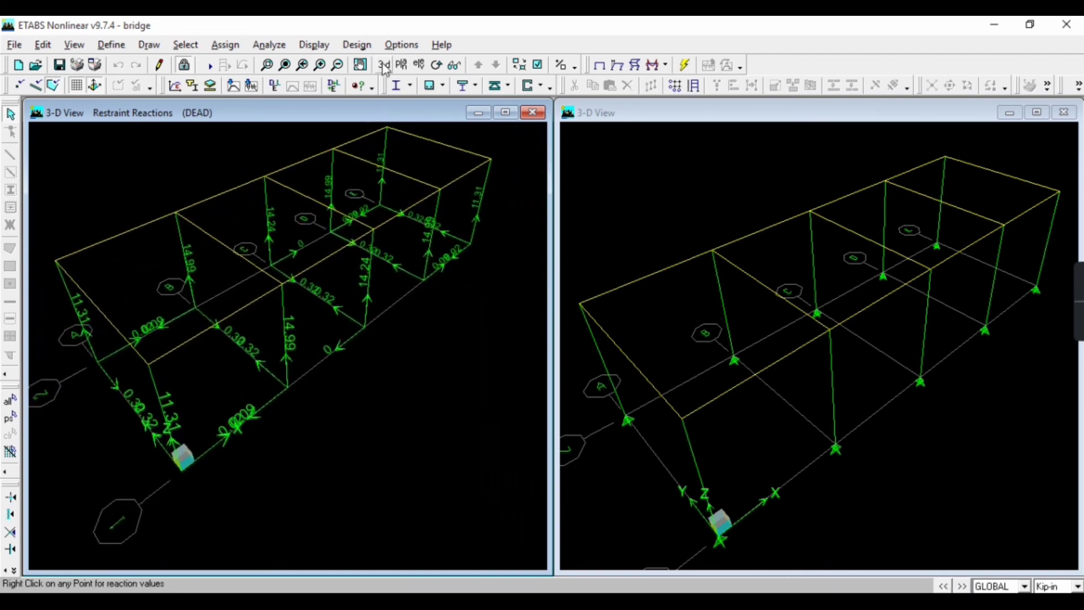
left_click(316, 45)
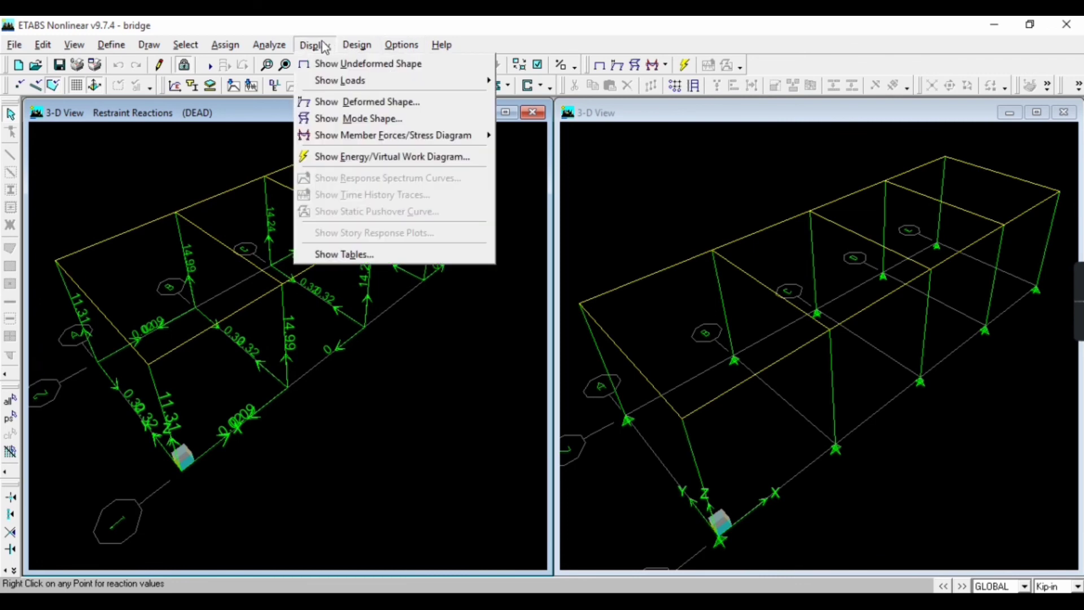
mouse_move(383, 138)
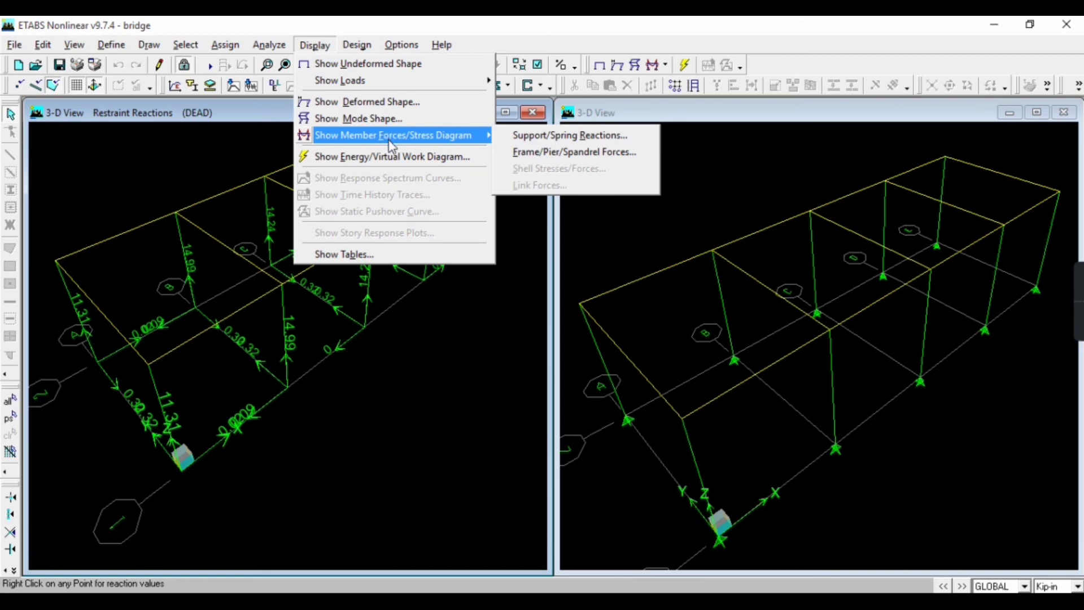
left_click(560, 152)
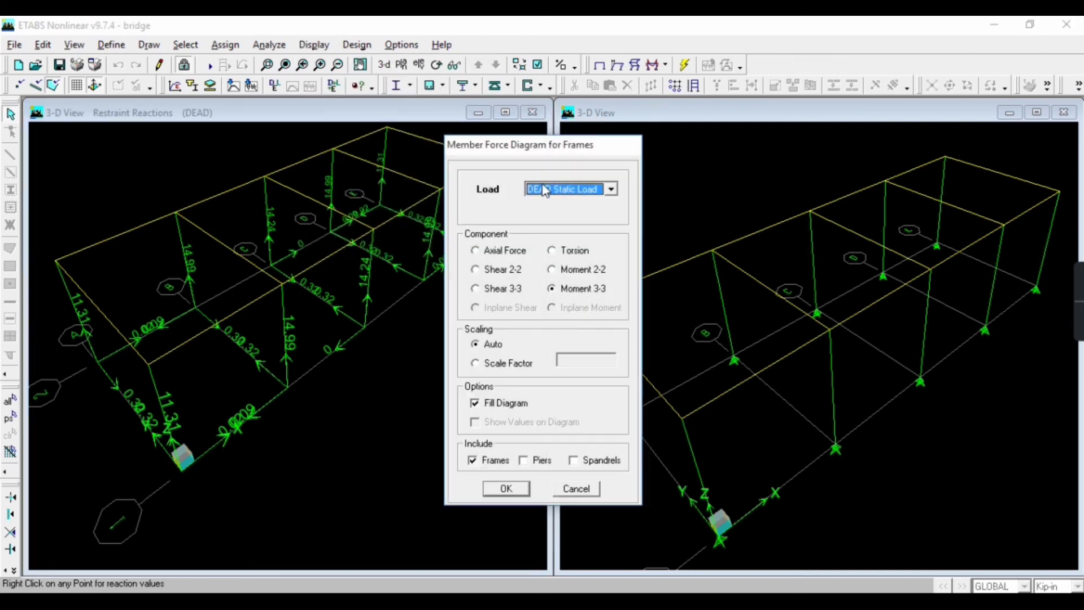
left_click(498, 275)
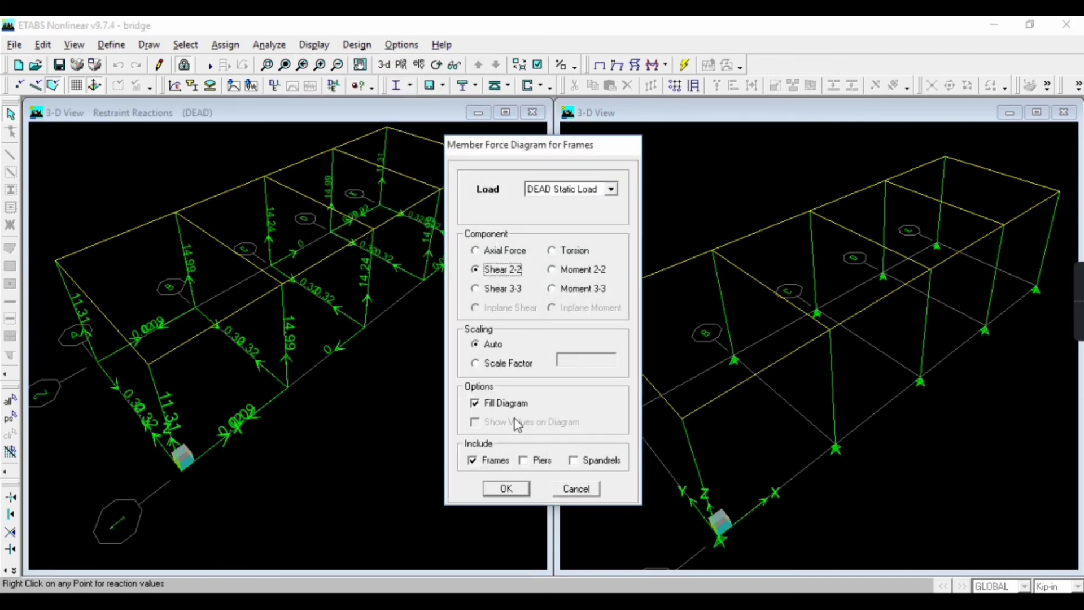
left_click(505, 488)
scroll(295, 232, "down", 2)
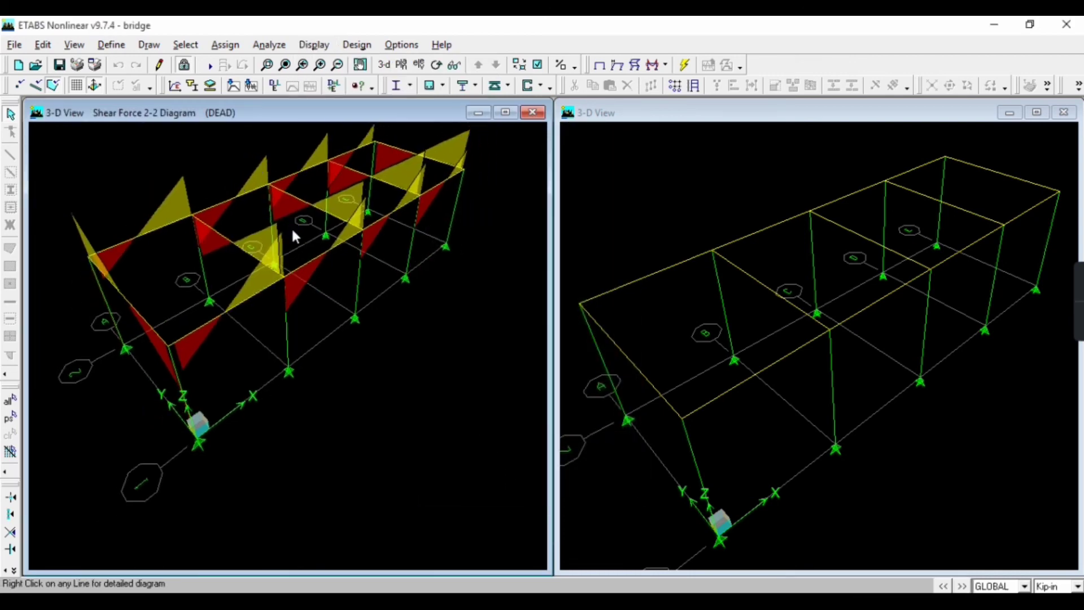
scroll(452, 214, "up", 3)
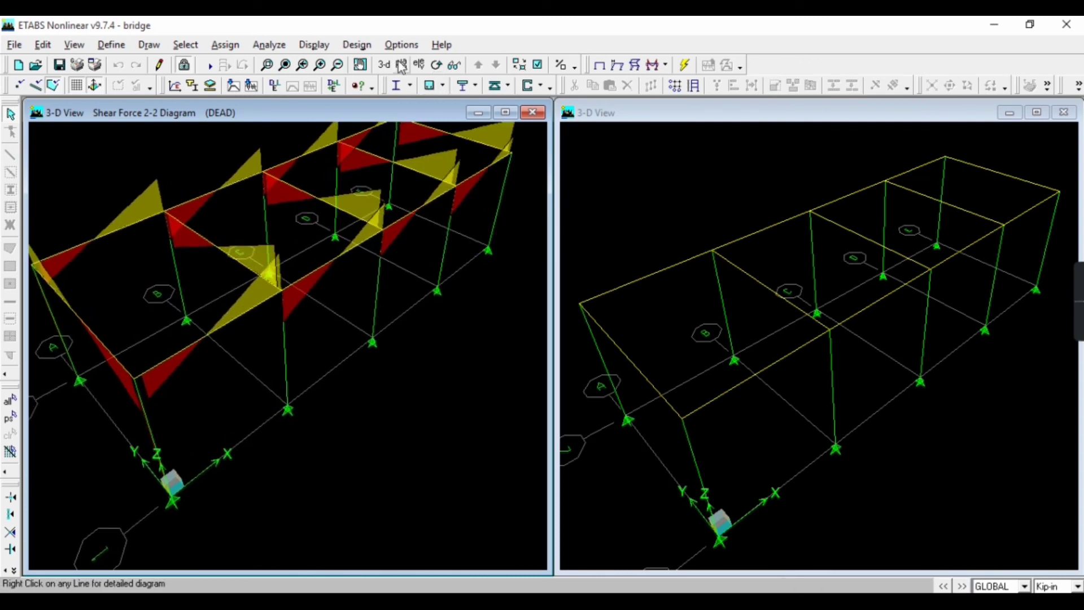
Step: Switch the shear diagram view to elevation 1 and maximize its window
left_click(430, 85)
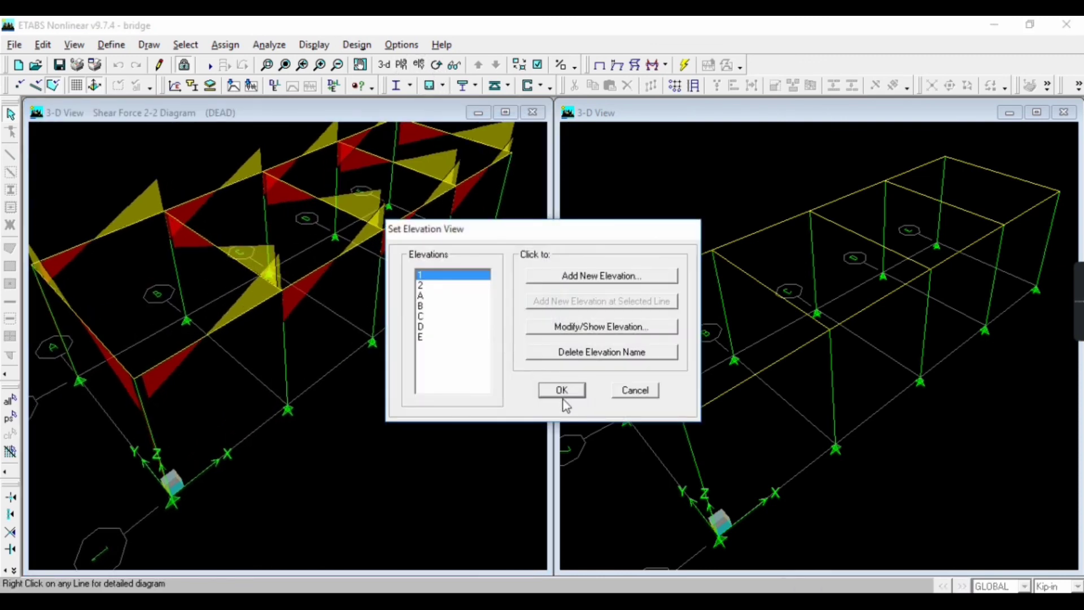
left_click(562, 390)
scroll(313, 329, "down", 1)
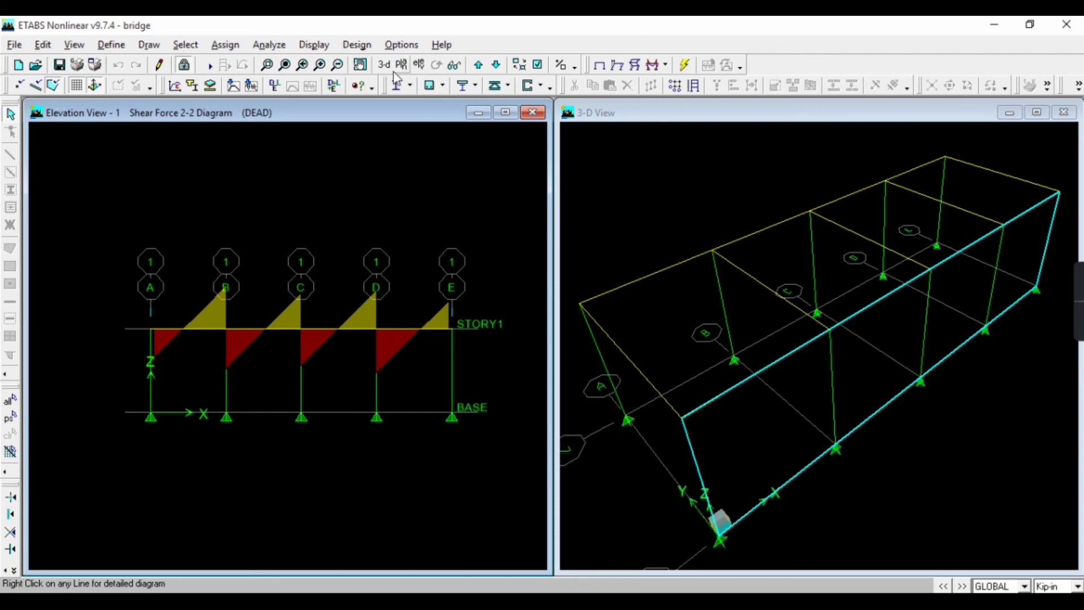
left_click(510, 114)
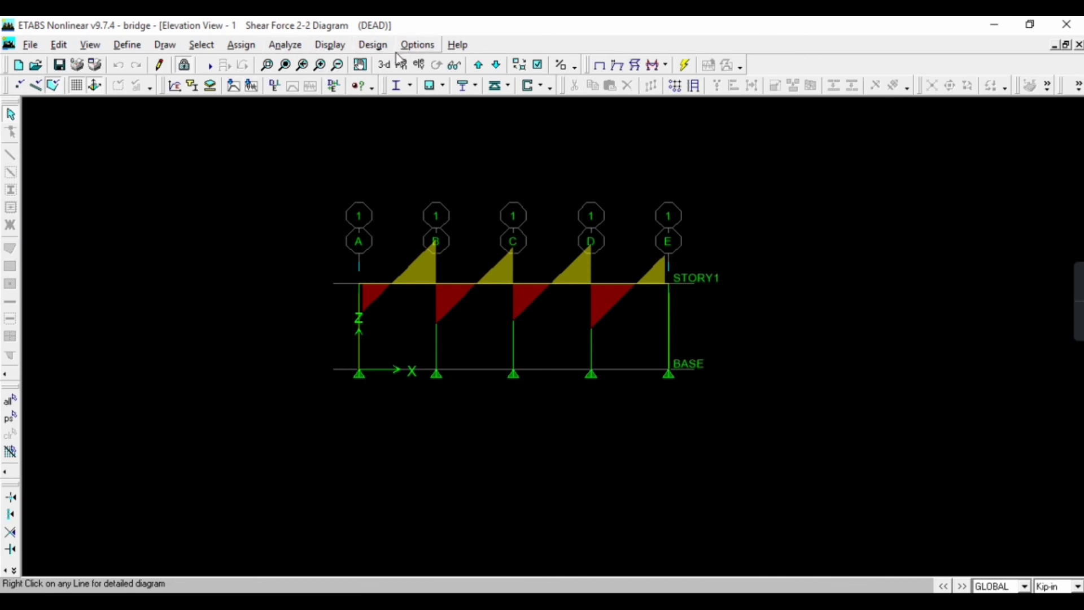
Step: Display the filled Moment 3-3 diagram of the frames for the DEAD static load on elevation 1
left_click(338, 45)
mouse_move(418, 136)
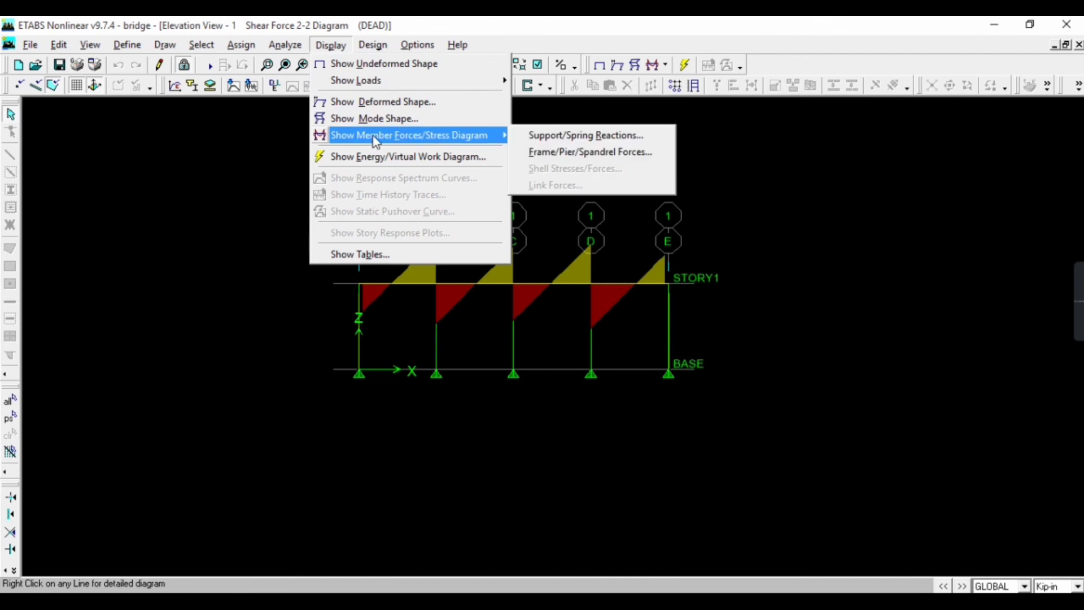
left_click(590, 153)
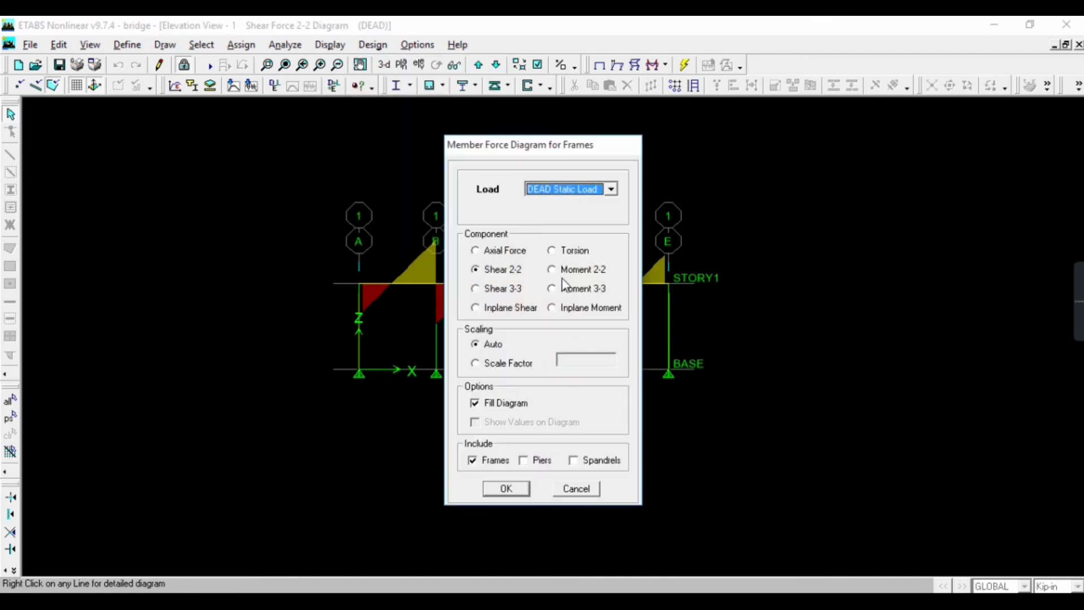
left_click(559, 289)
left_click(505, 489)
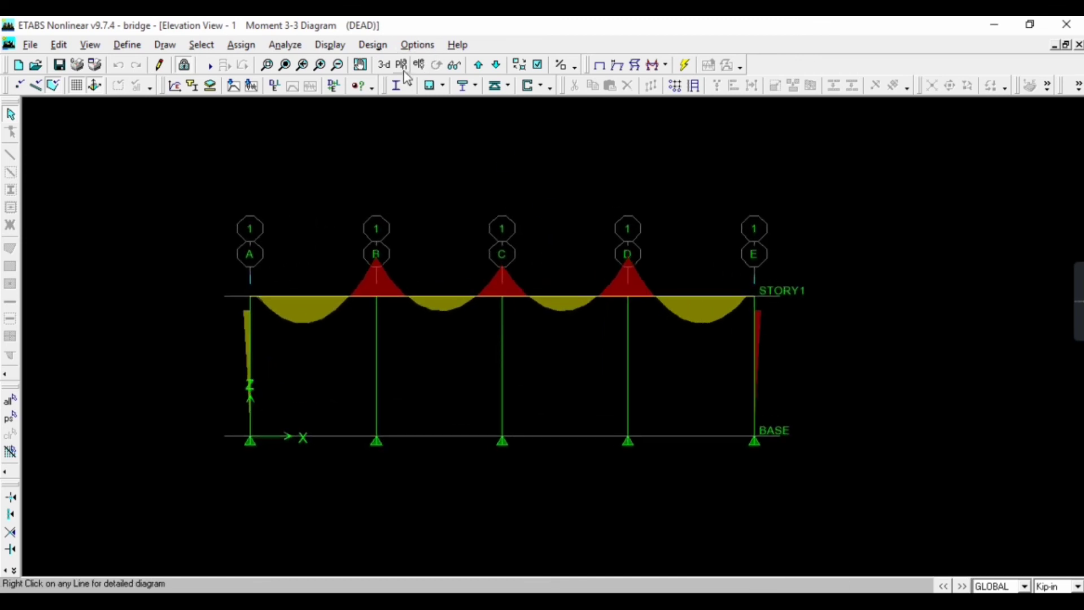
Step: Return to the 3-D view and examine the DEAD load Moment 3-3 diagram across the girders and piers
left_click(386, 65)
scroll(597, 212, "down", 4)
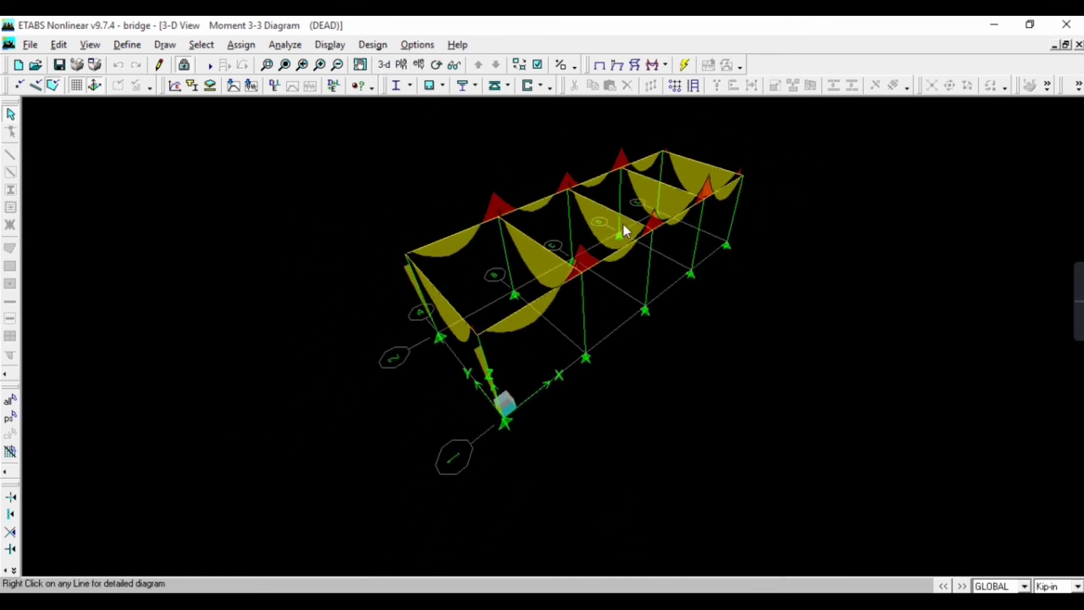
scroll(675, 175, "down", 1)
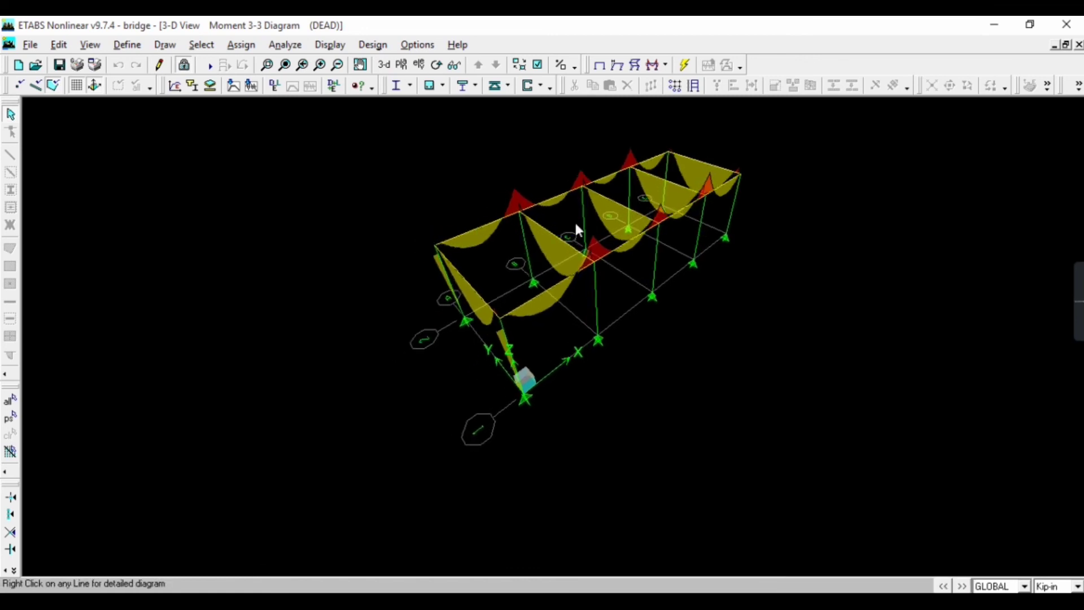
scroll(685, 216, "up", 3)
scroll(680, 217, "up", 1)
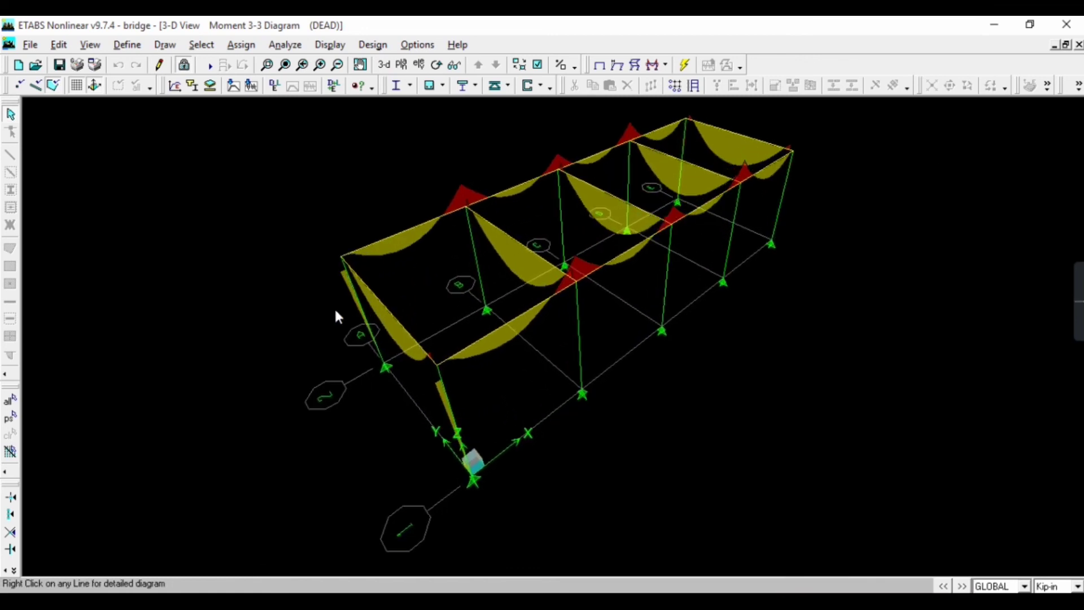
scroll(697, 176, "down", 3)
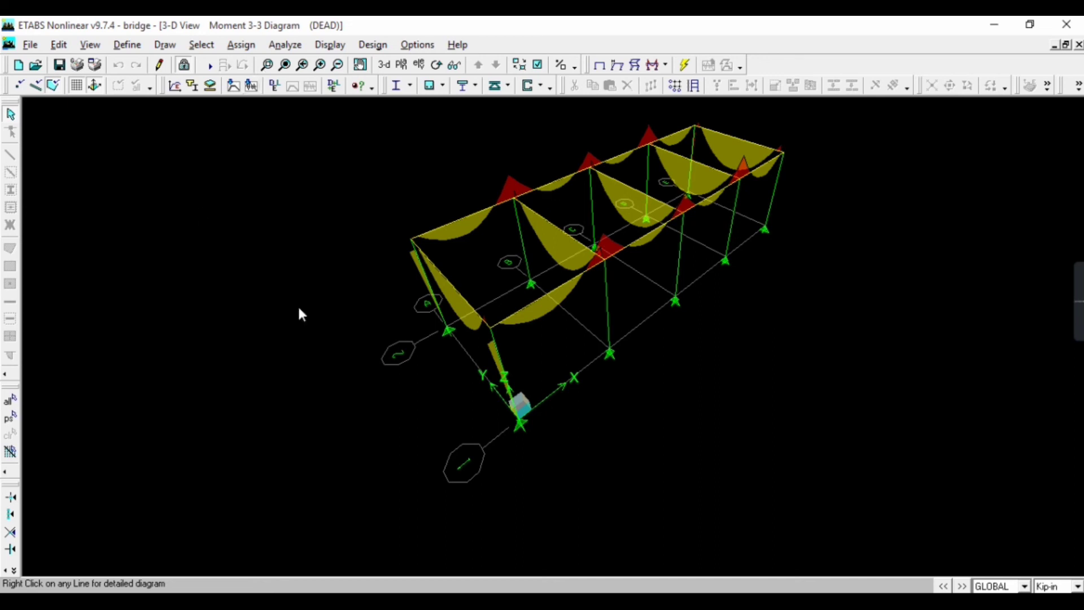
scroll(637, 249, "down", 1)
scroll(682, 217, "down", 6)
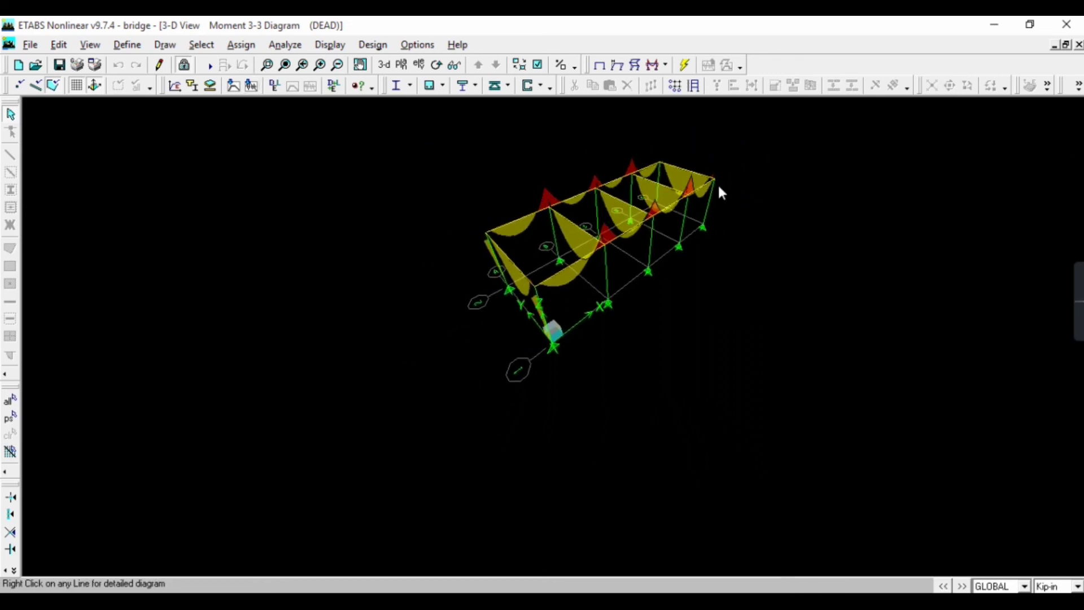
scroll(647, 176, "up", 3)
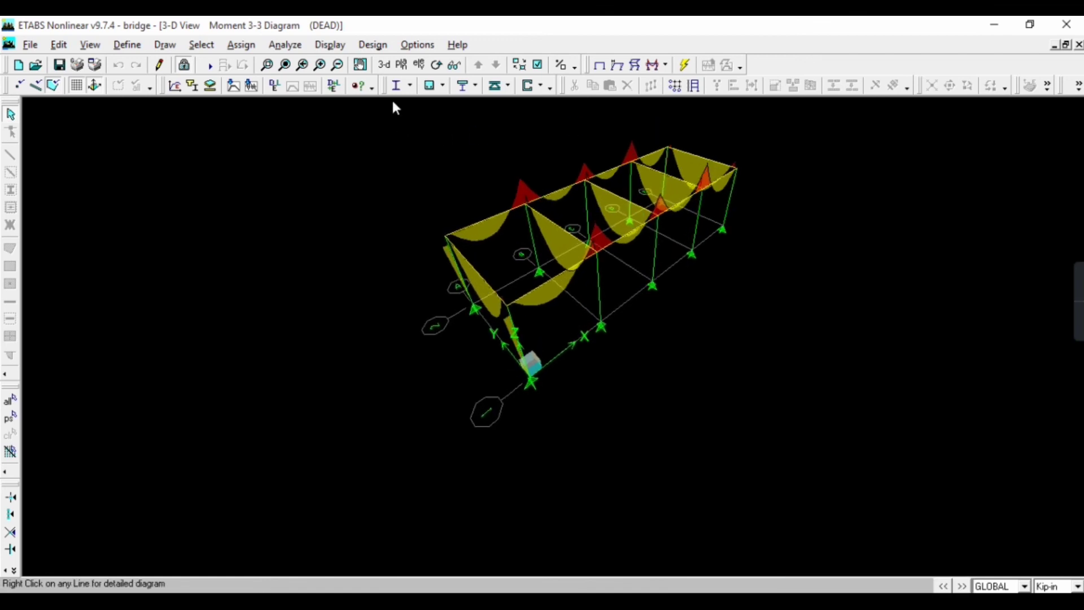